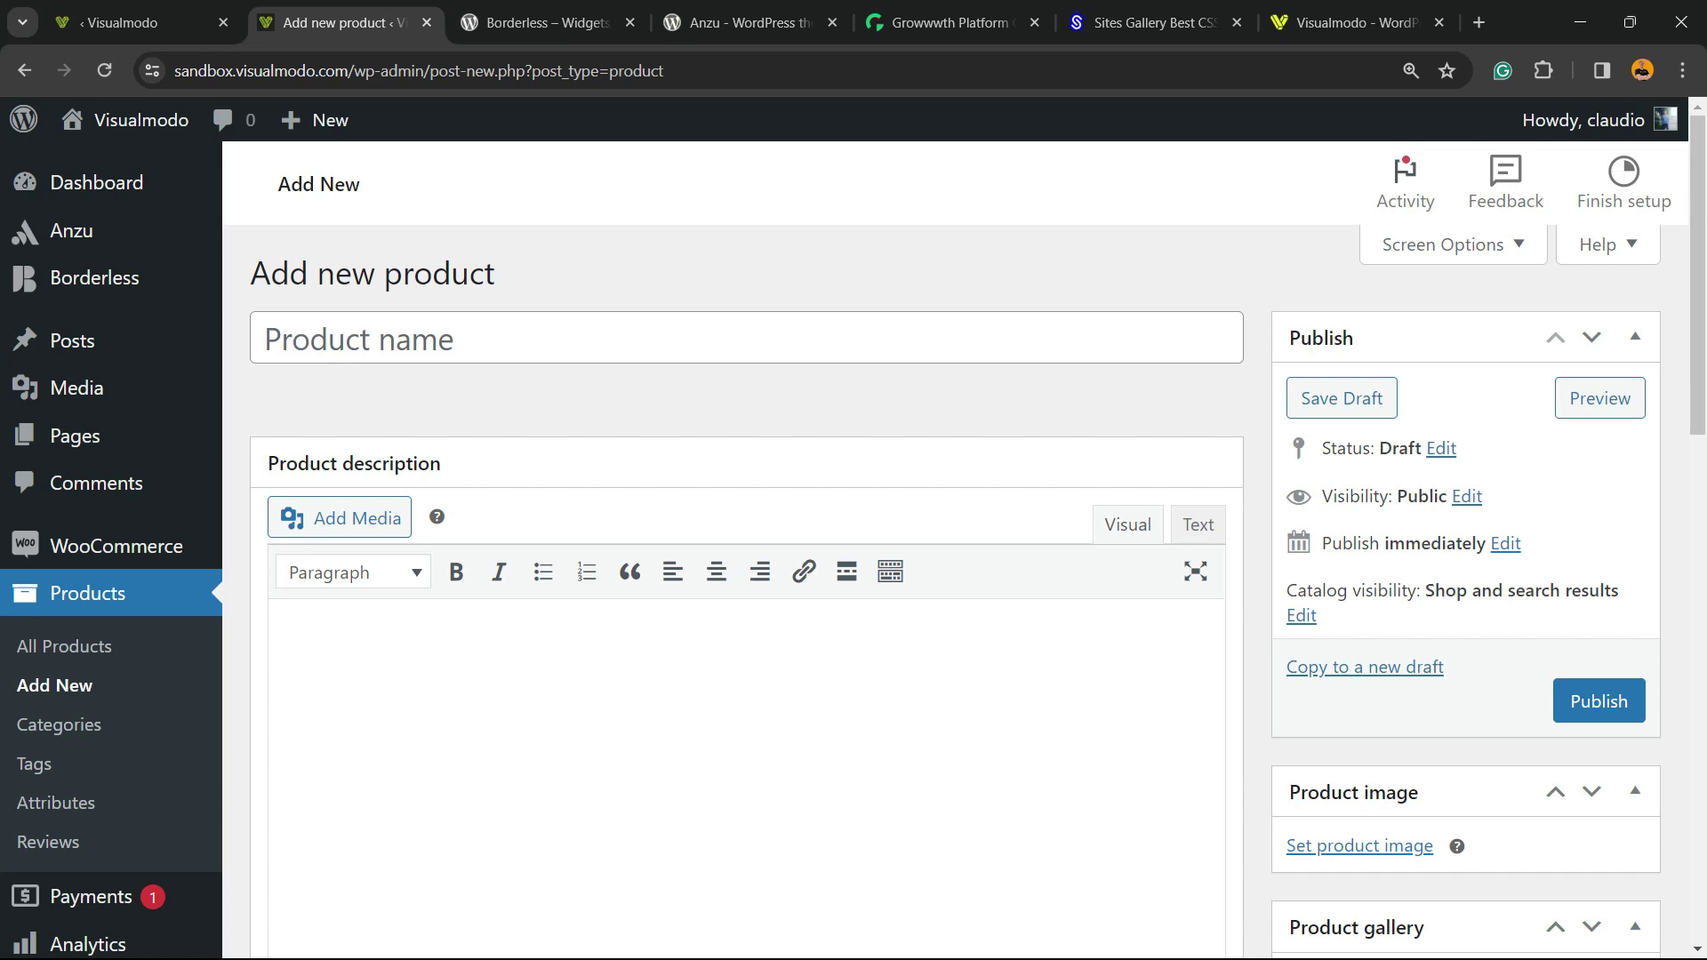
- Switch to the new product form's browser tab and dismiss its welcome popup
scroll(854, 551, down, 15)
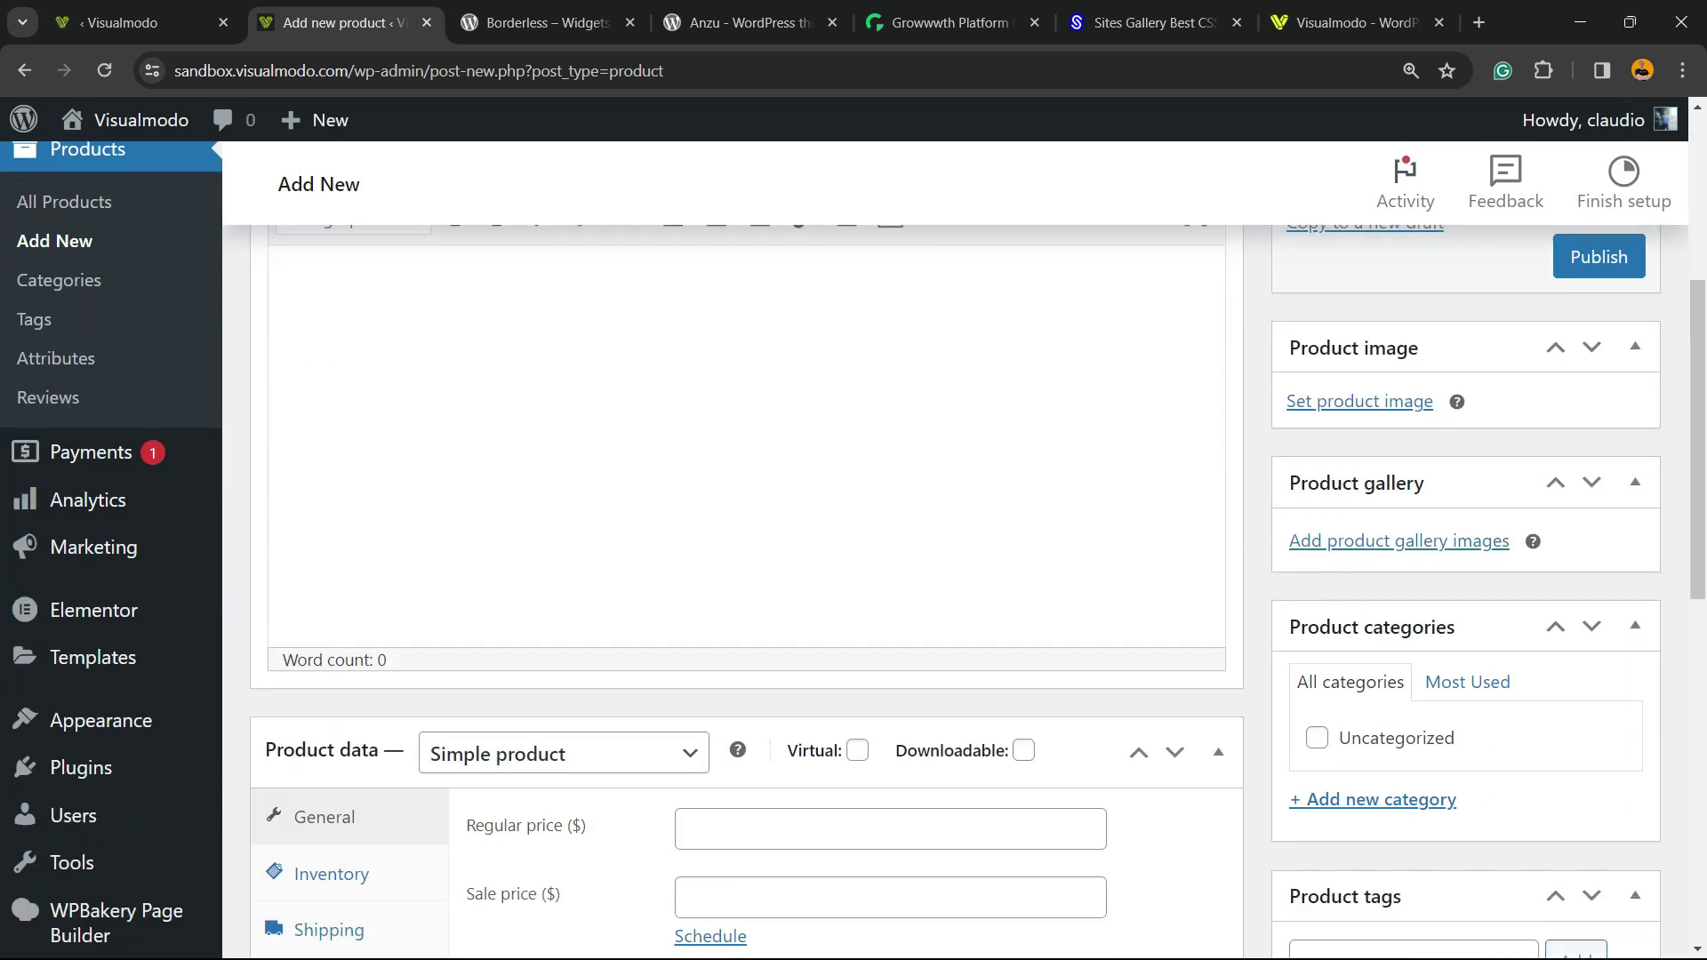
scroll(629, 463, down, 1)
scroll(629, 463, up, 8)
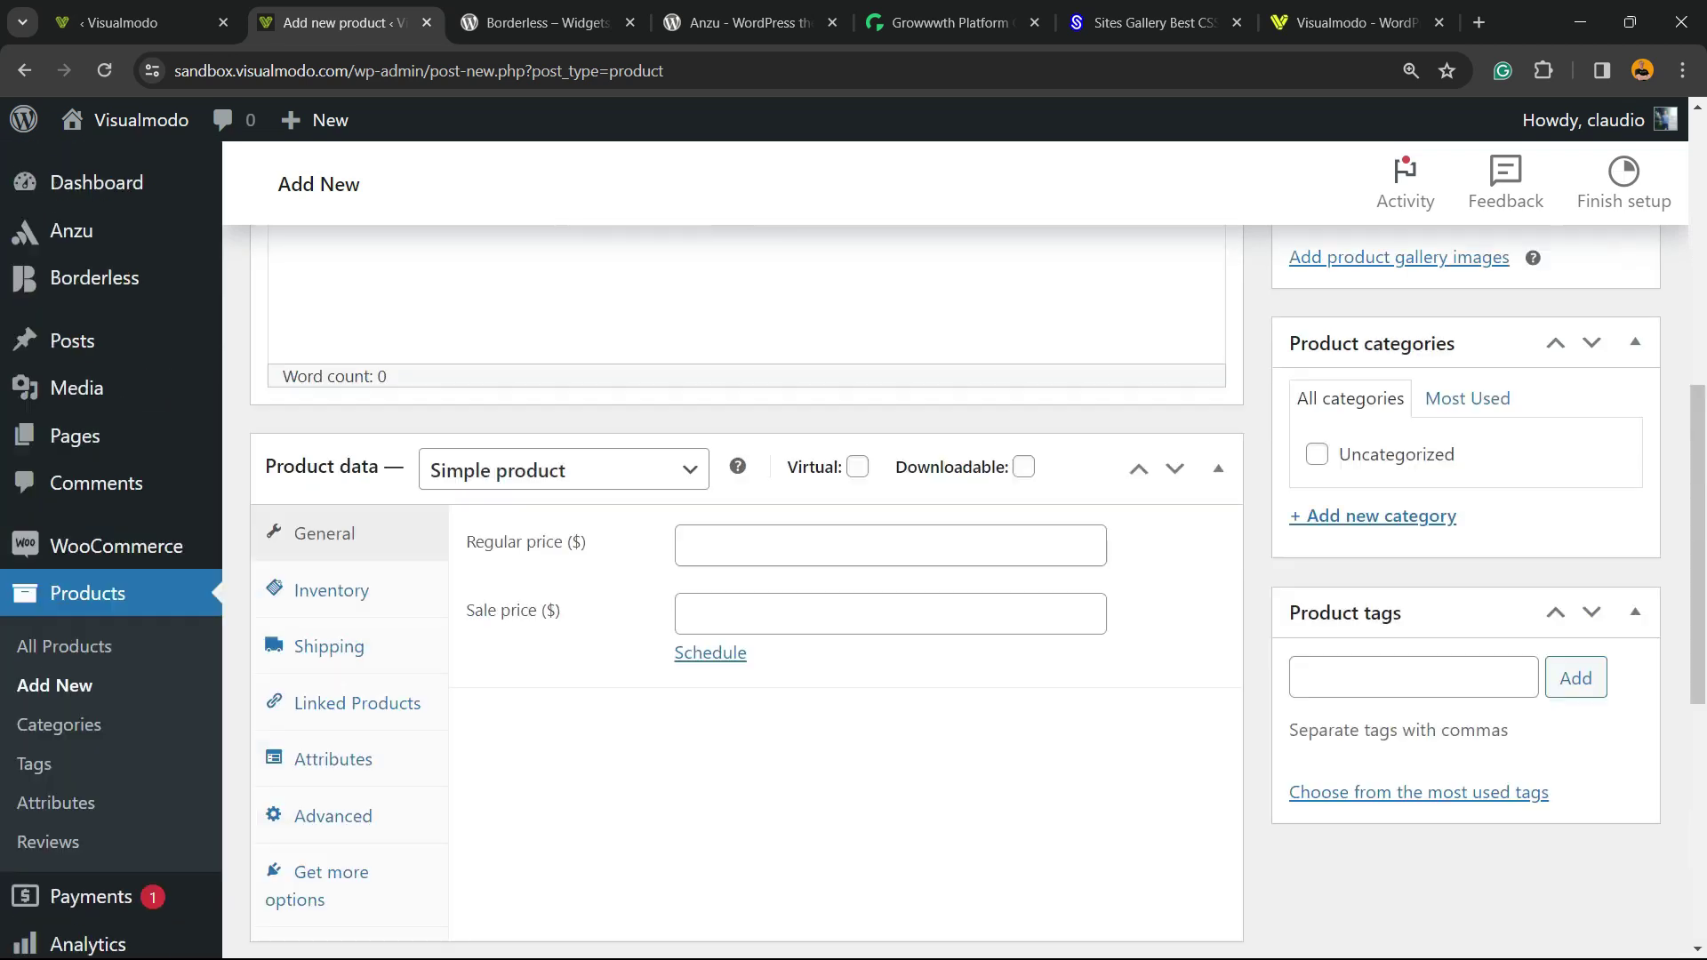
scroll(629, 462, up, 5)
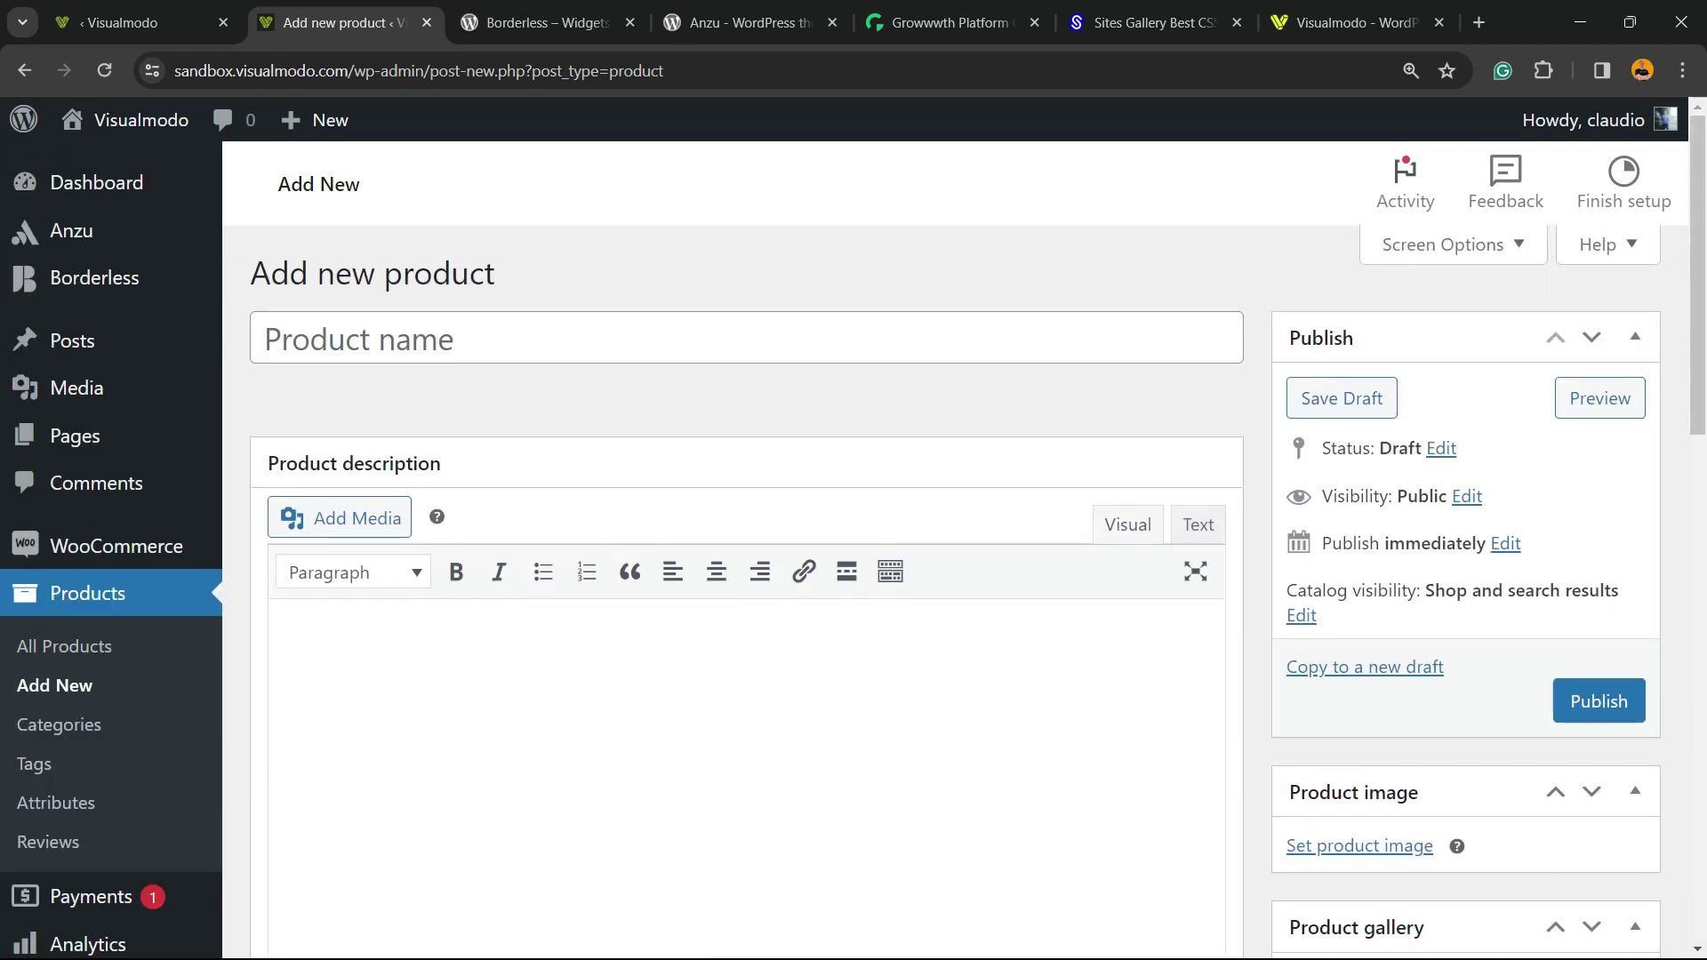
click(133, 24)
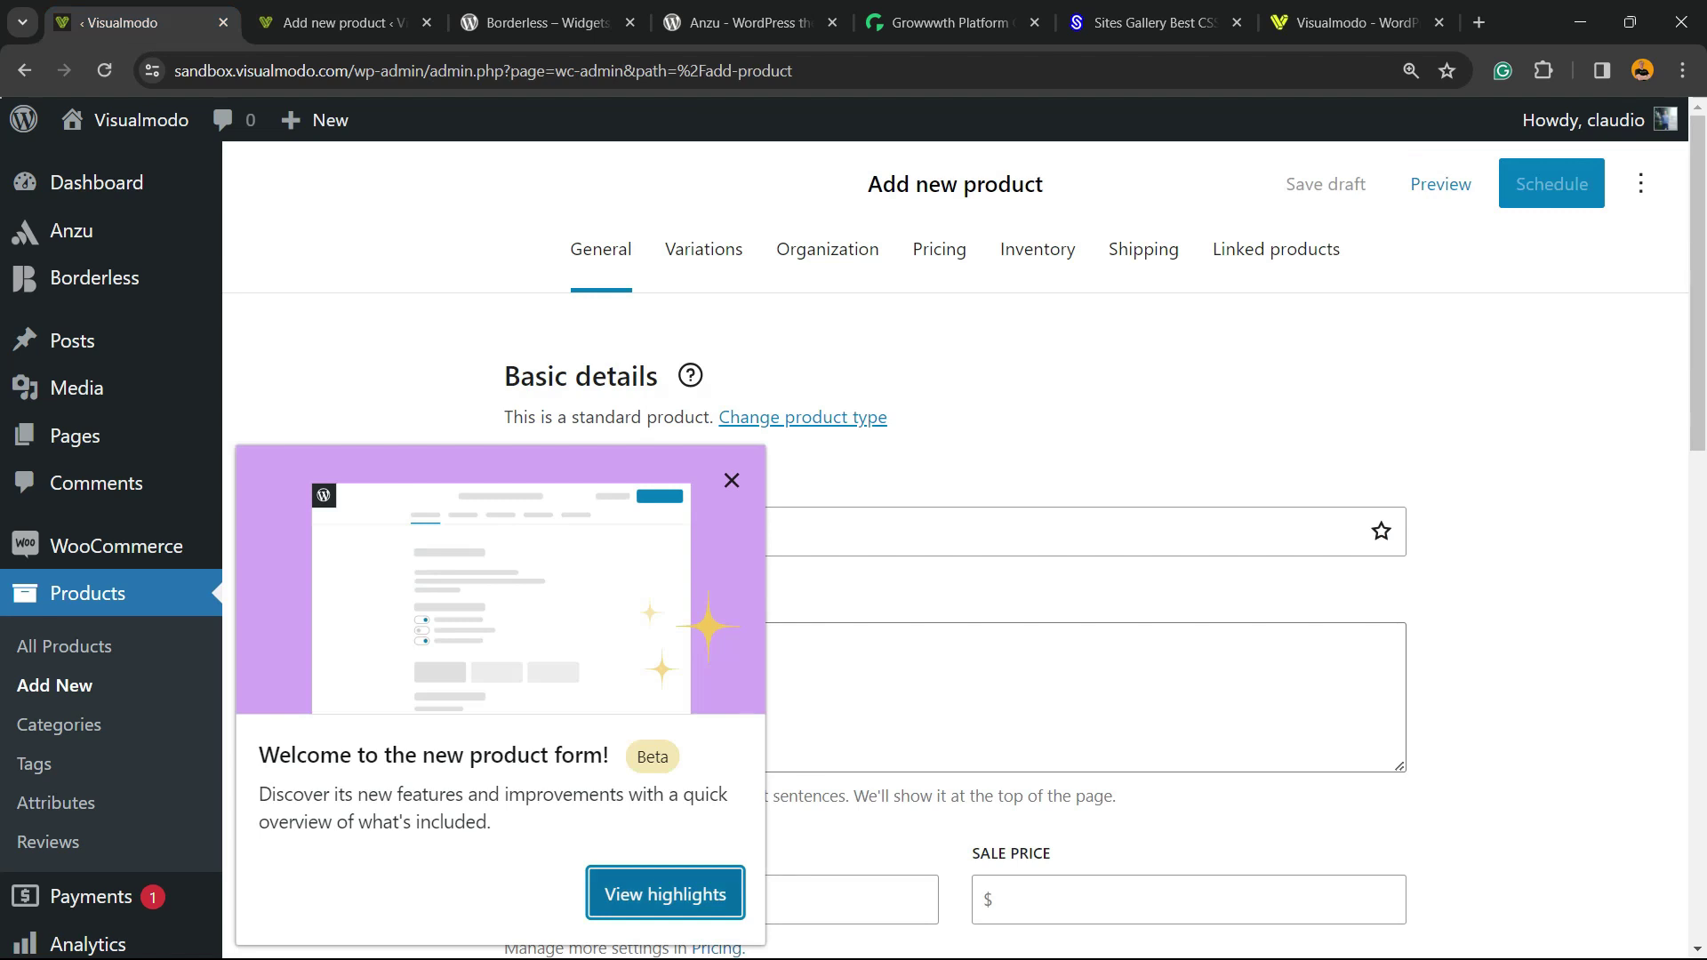
click(732, 481)
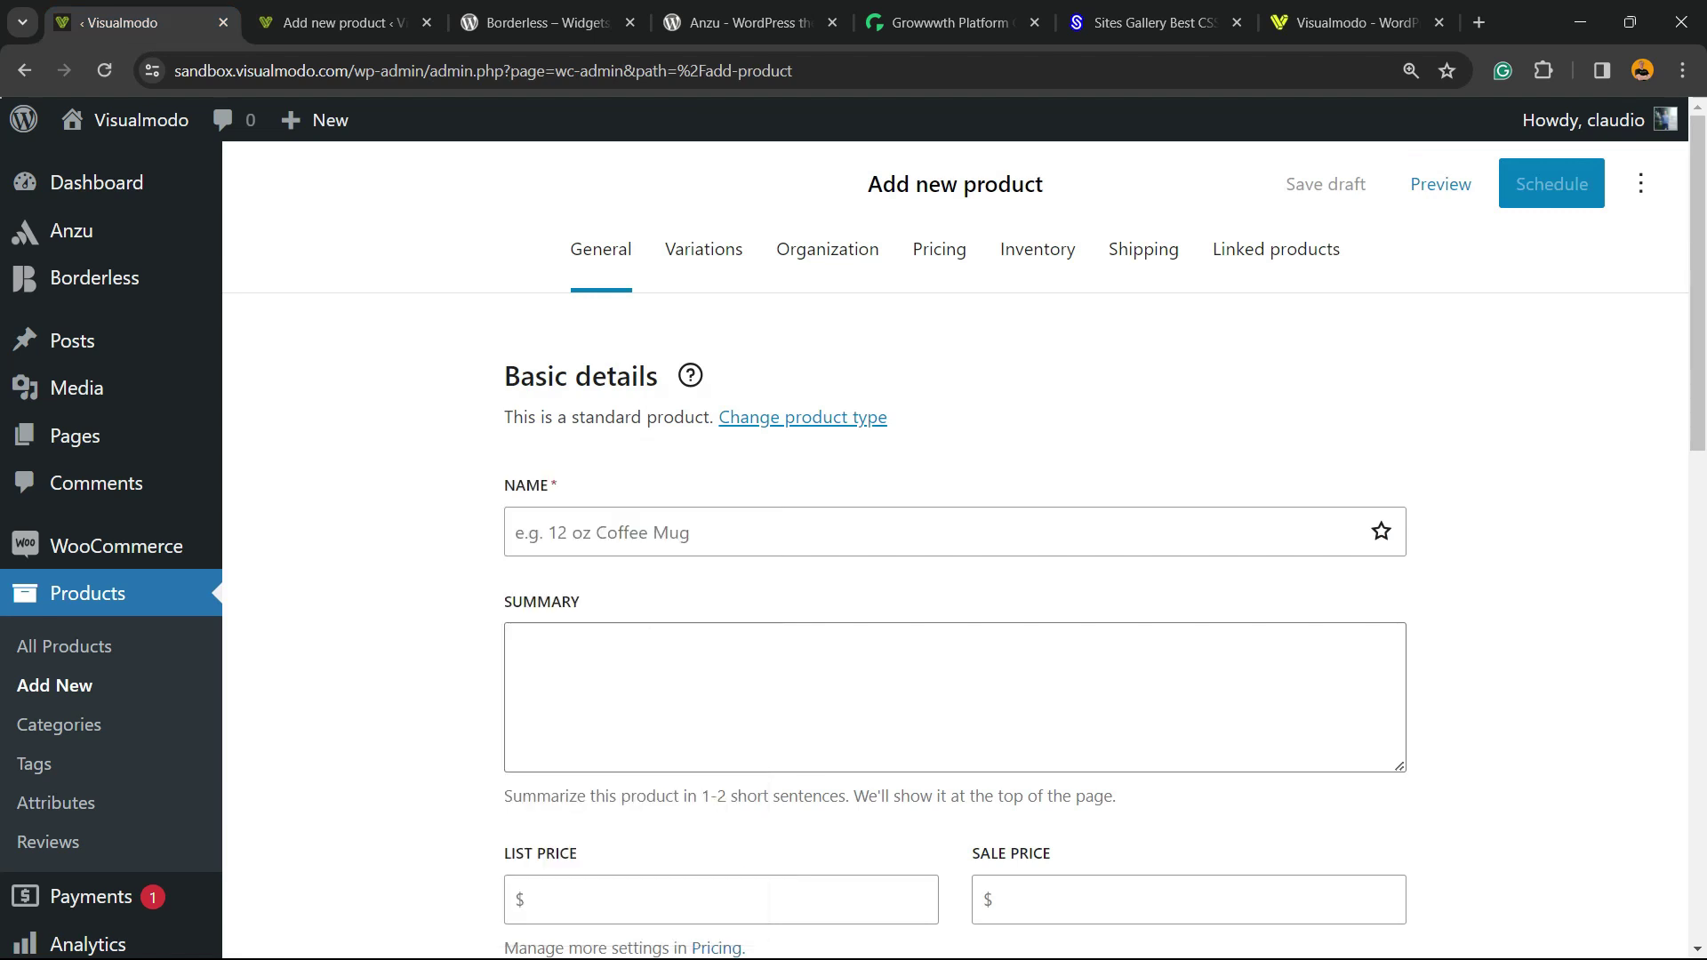
- Tour the Variations, Organization, Pricing, Inventory, Shipping and Linked products tabs, then return to General
scroll(956, 534, down, 10)
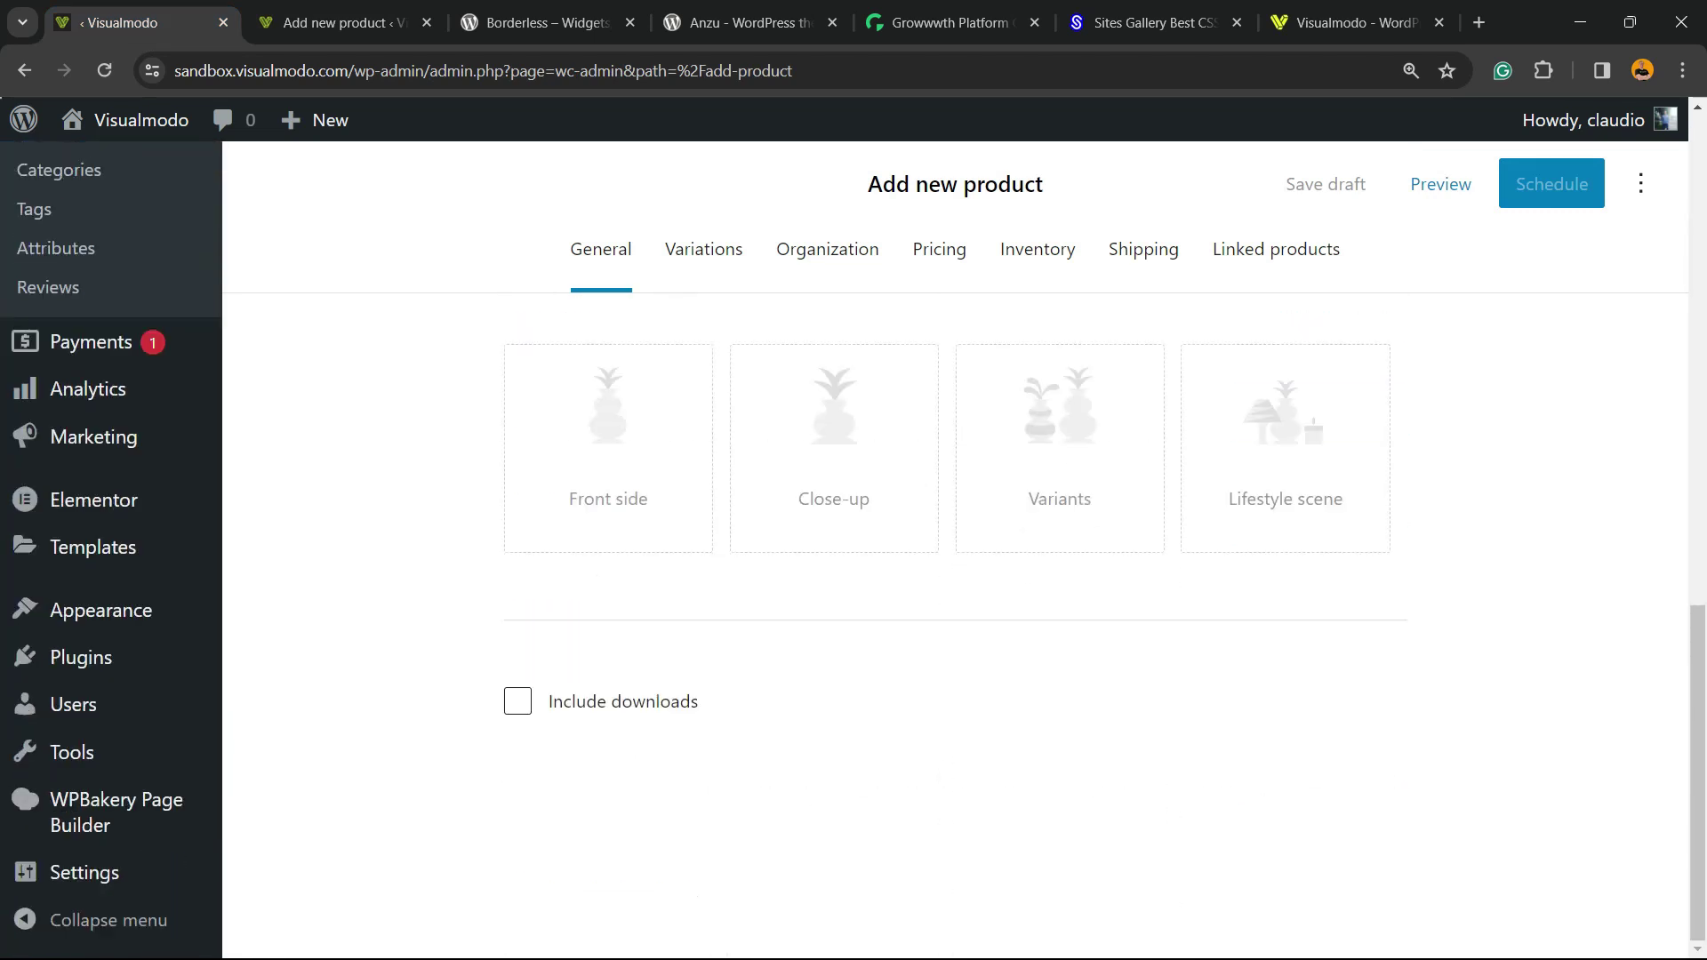
scroll(956, 534, up, 10)
click(703, 250)
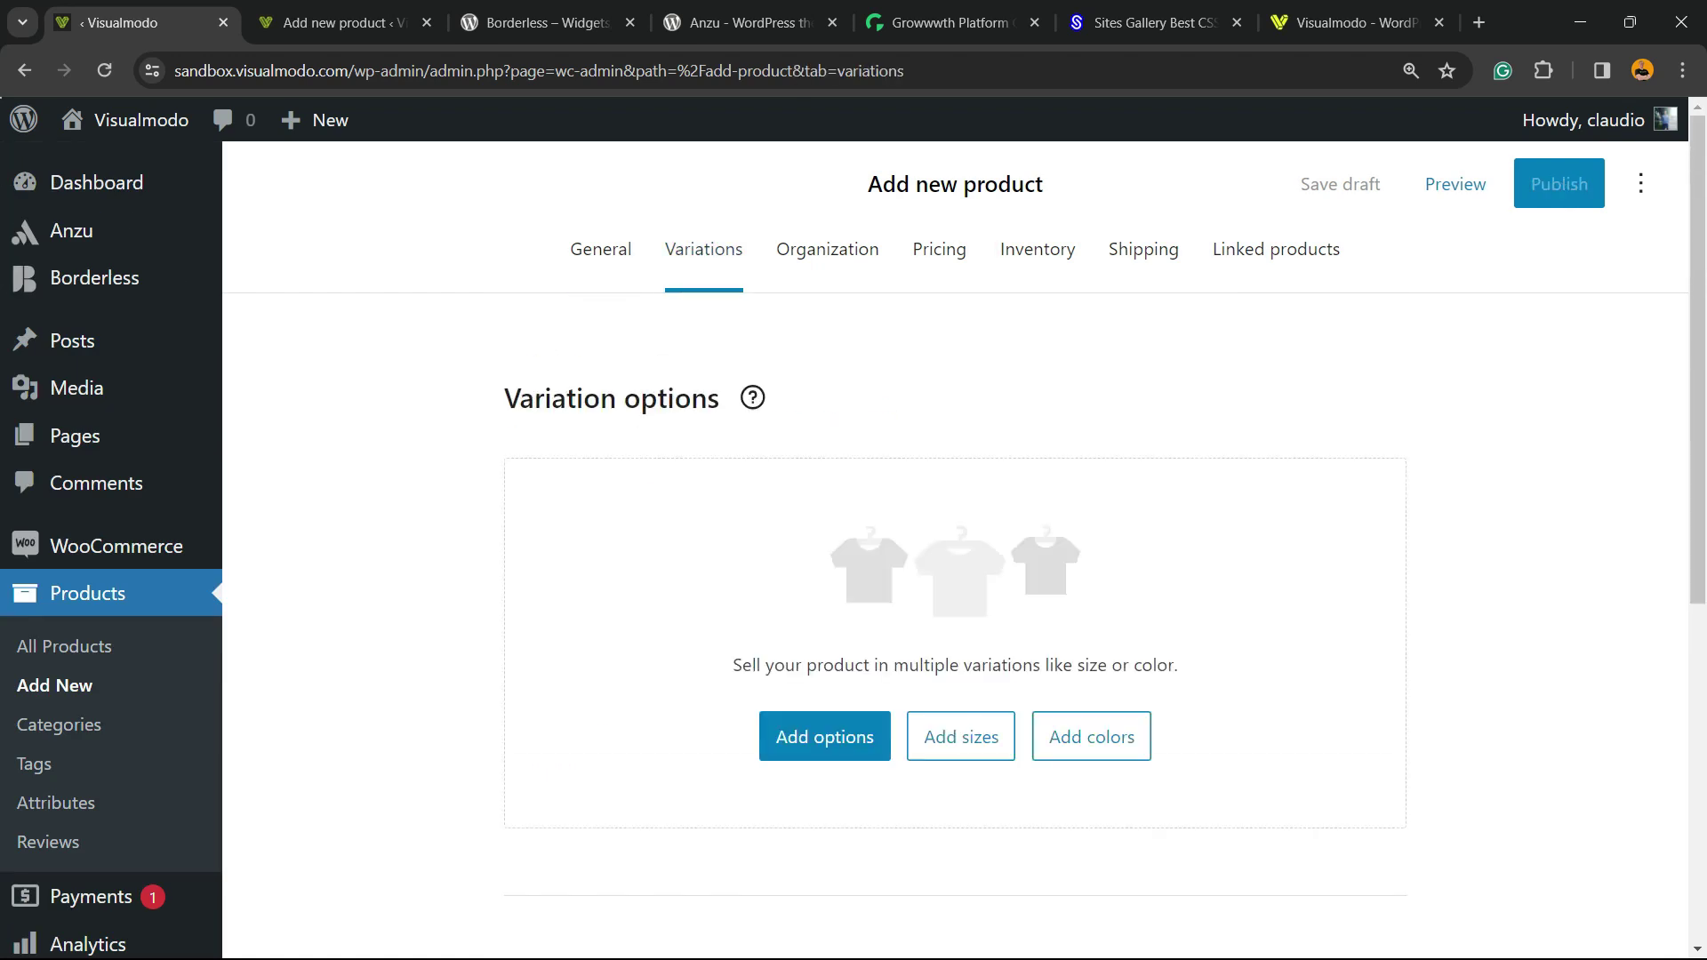
click(827, 250)
click(939, 249)
click(1038, 249)
click(1143, 248)
click(1276, 249)
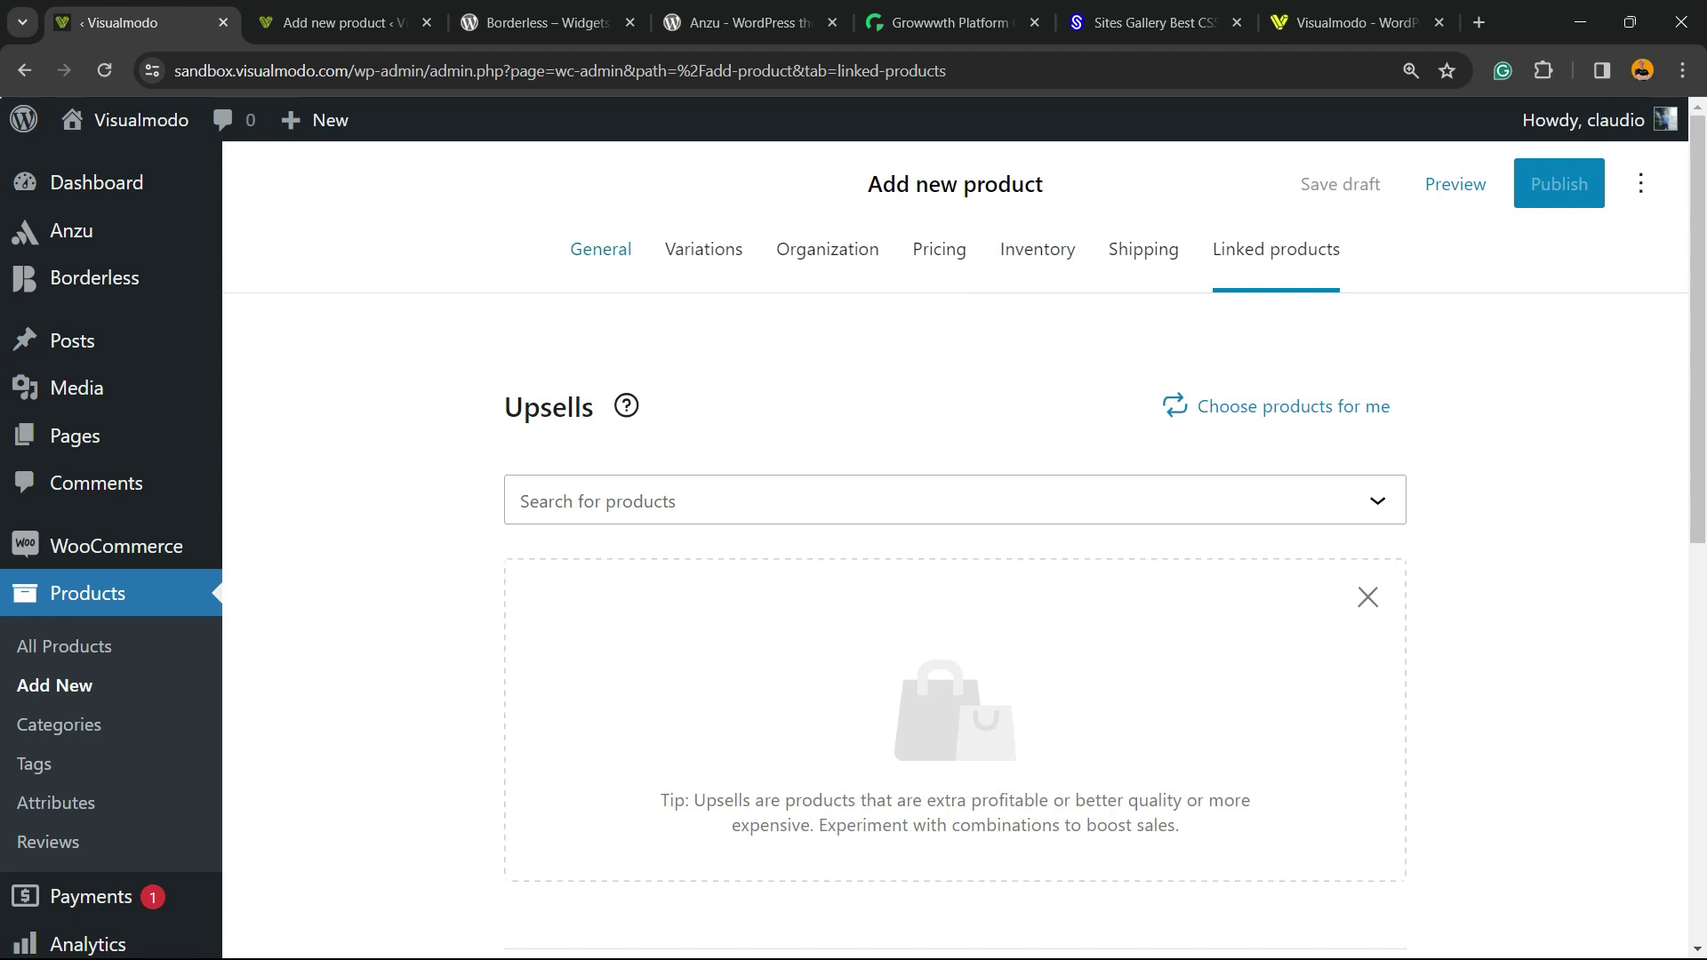
click(601, 249)
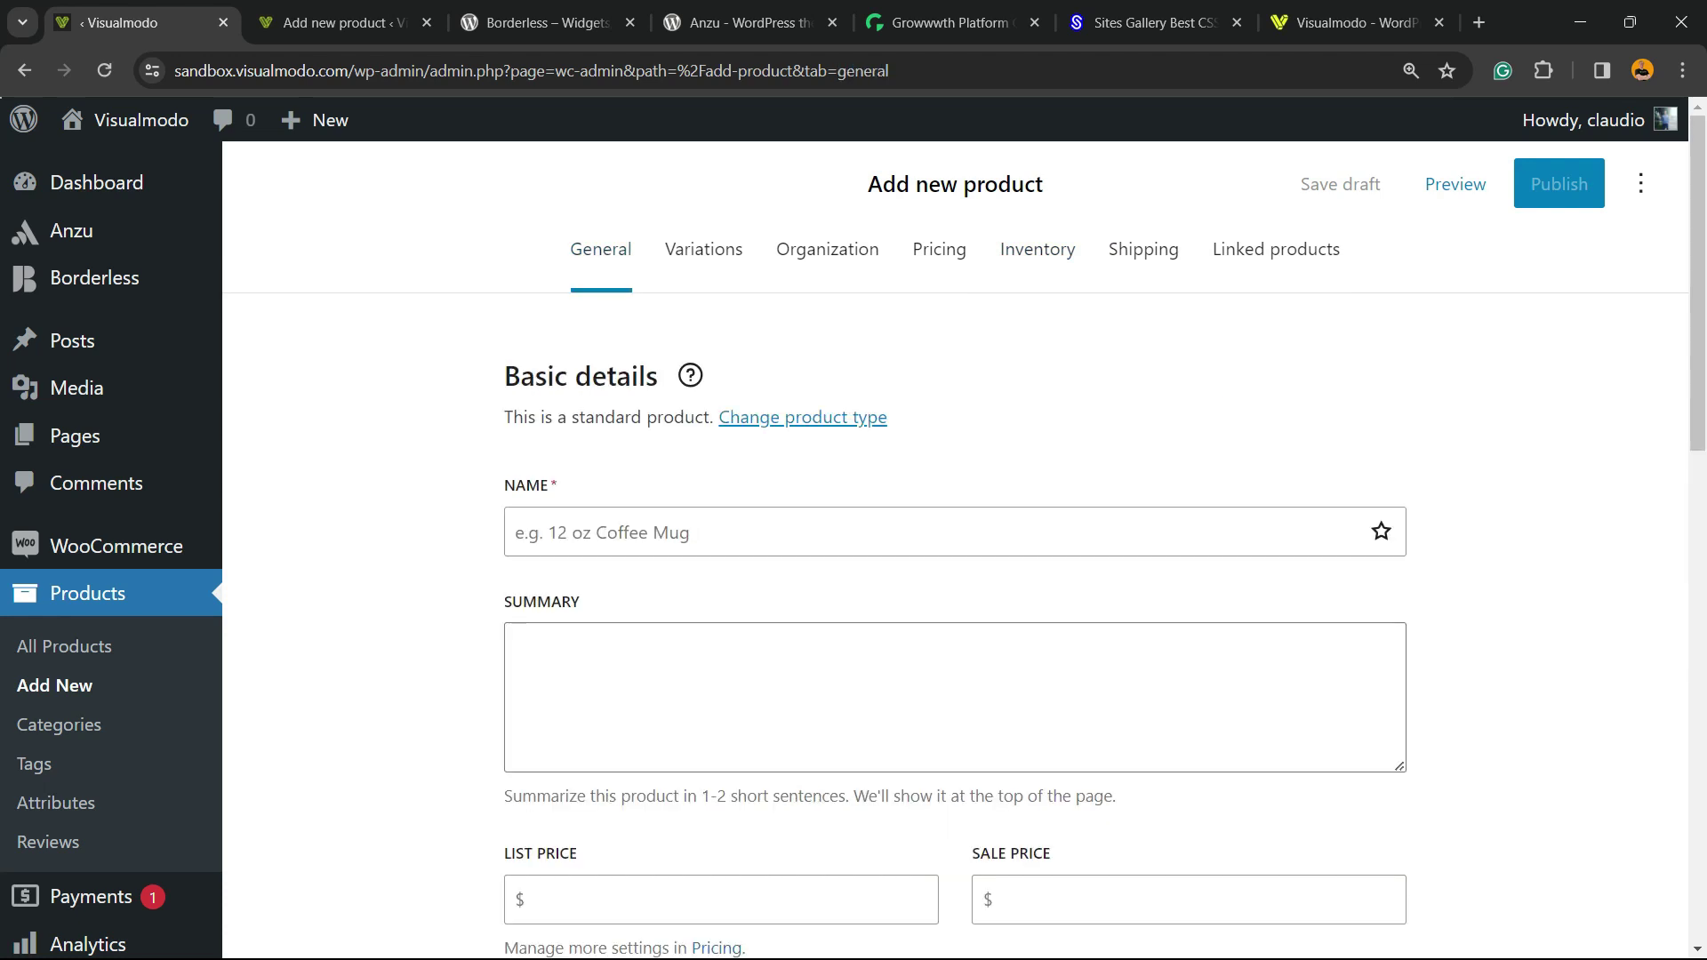
scroll(956, 551, down, 3)
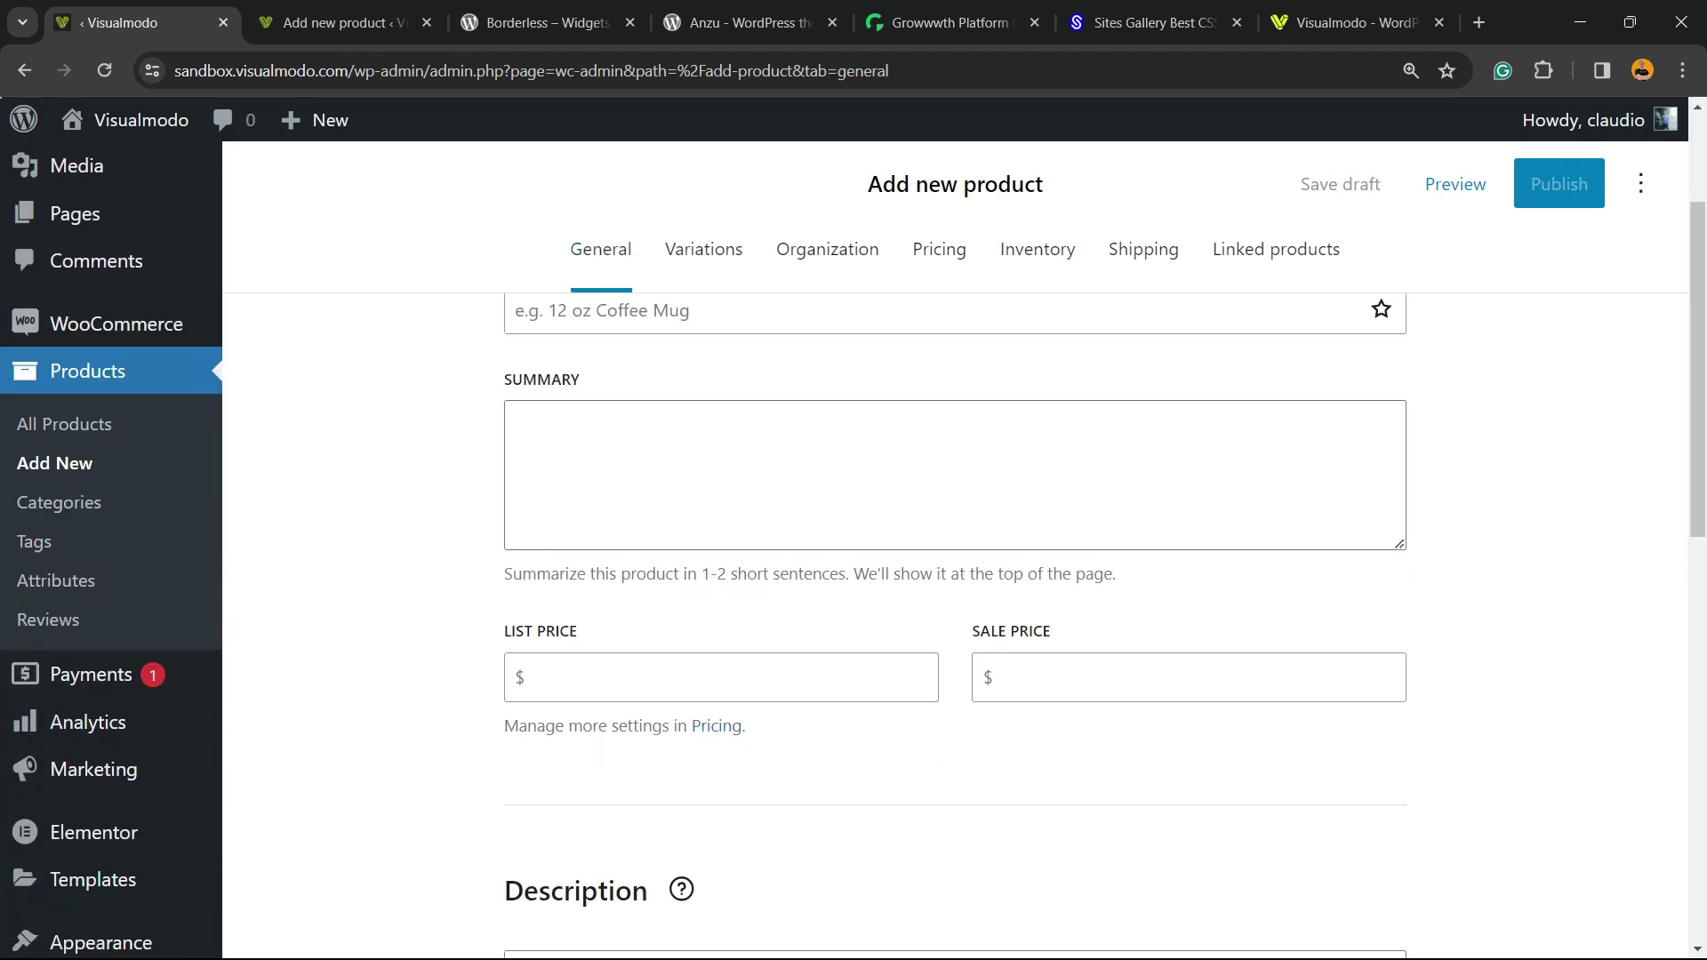
scroll(956, 552, up, 3)
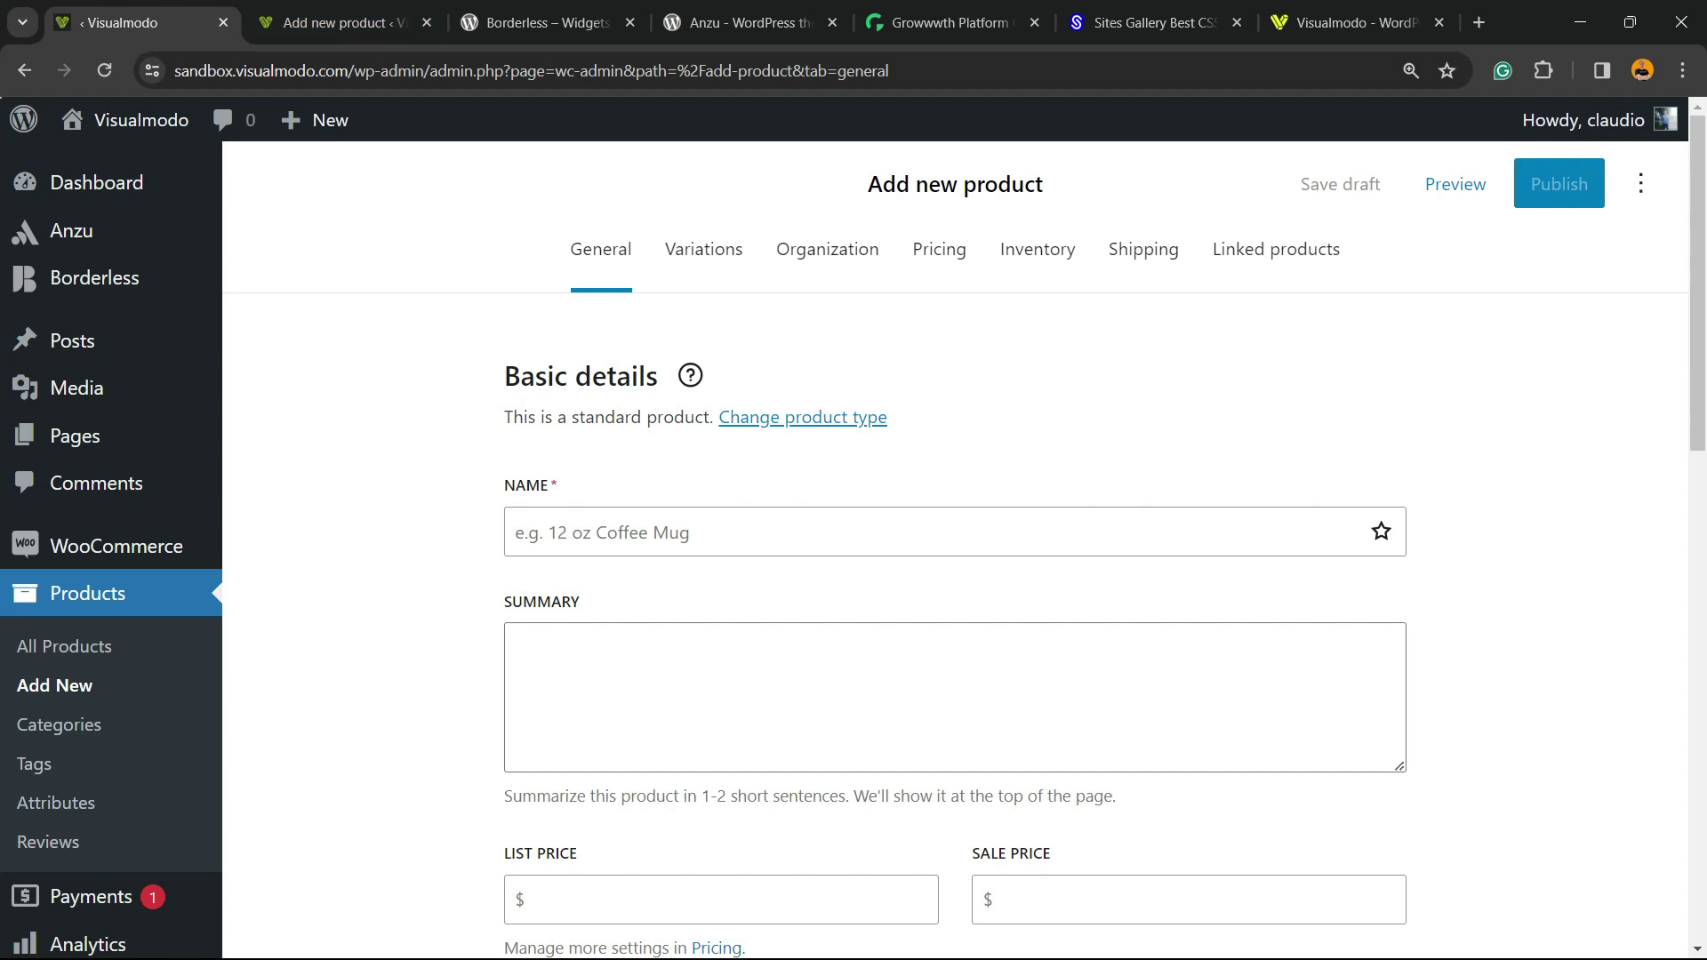
- Return to the classic product editor page and scroll through its fields
click(343, 23)
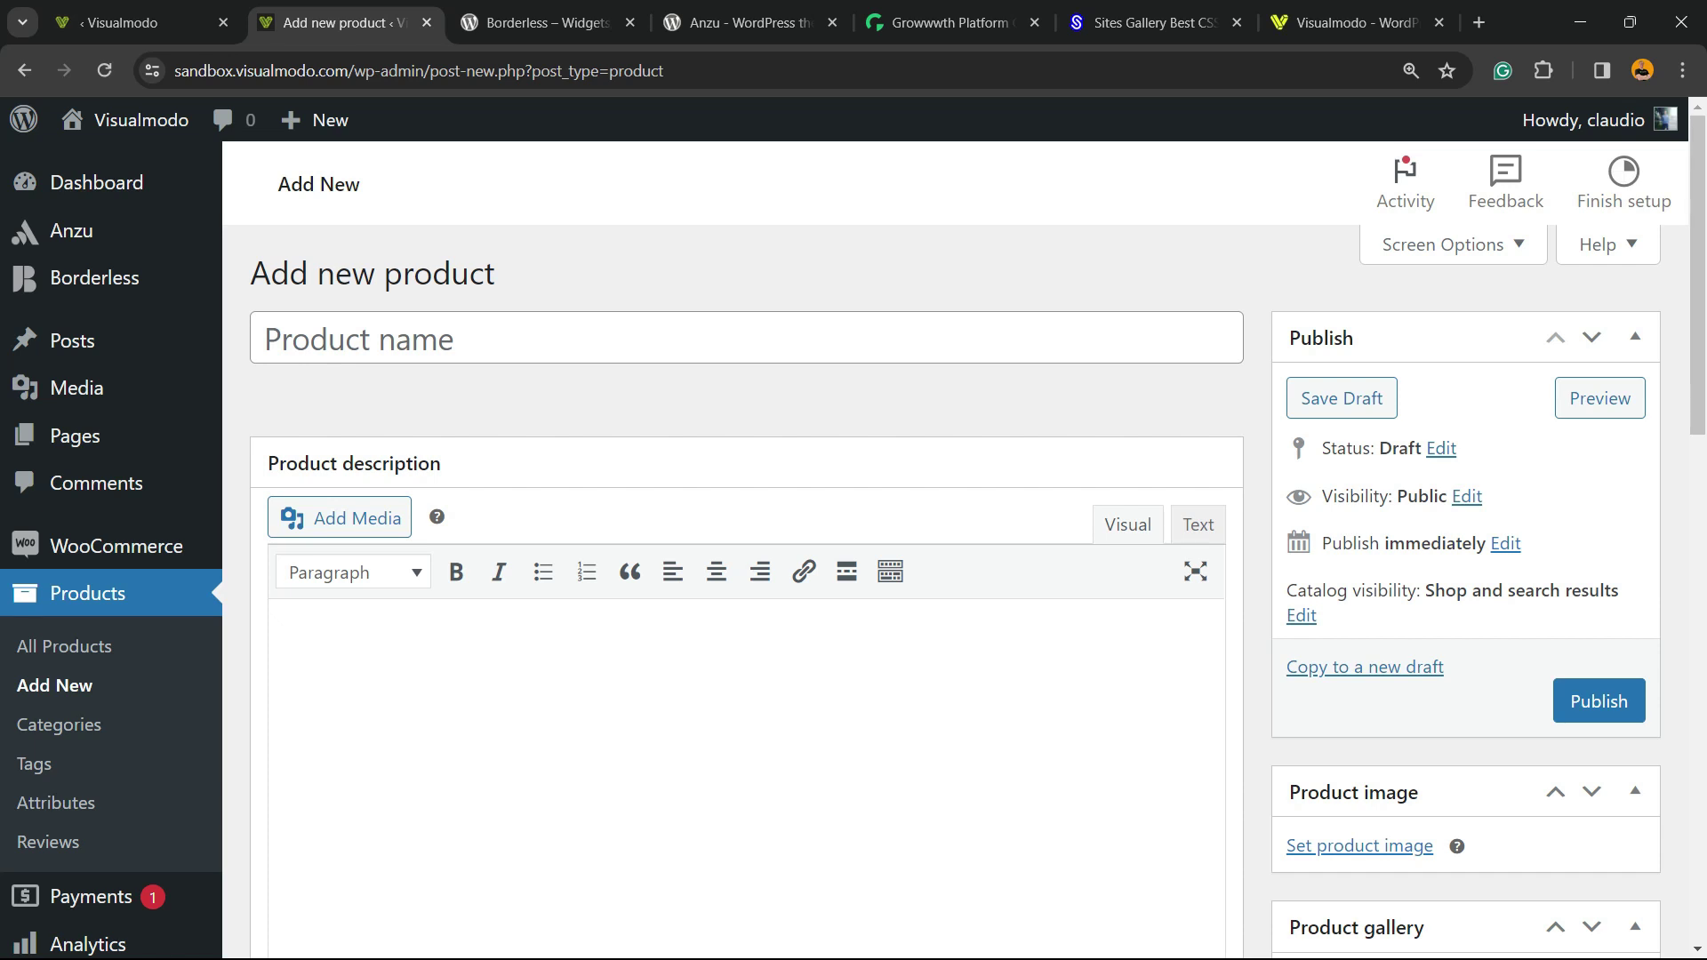
scroll(630, 365, down, 6)
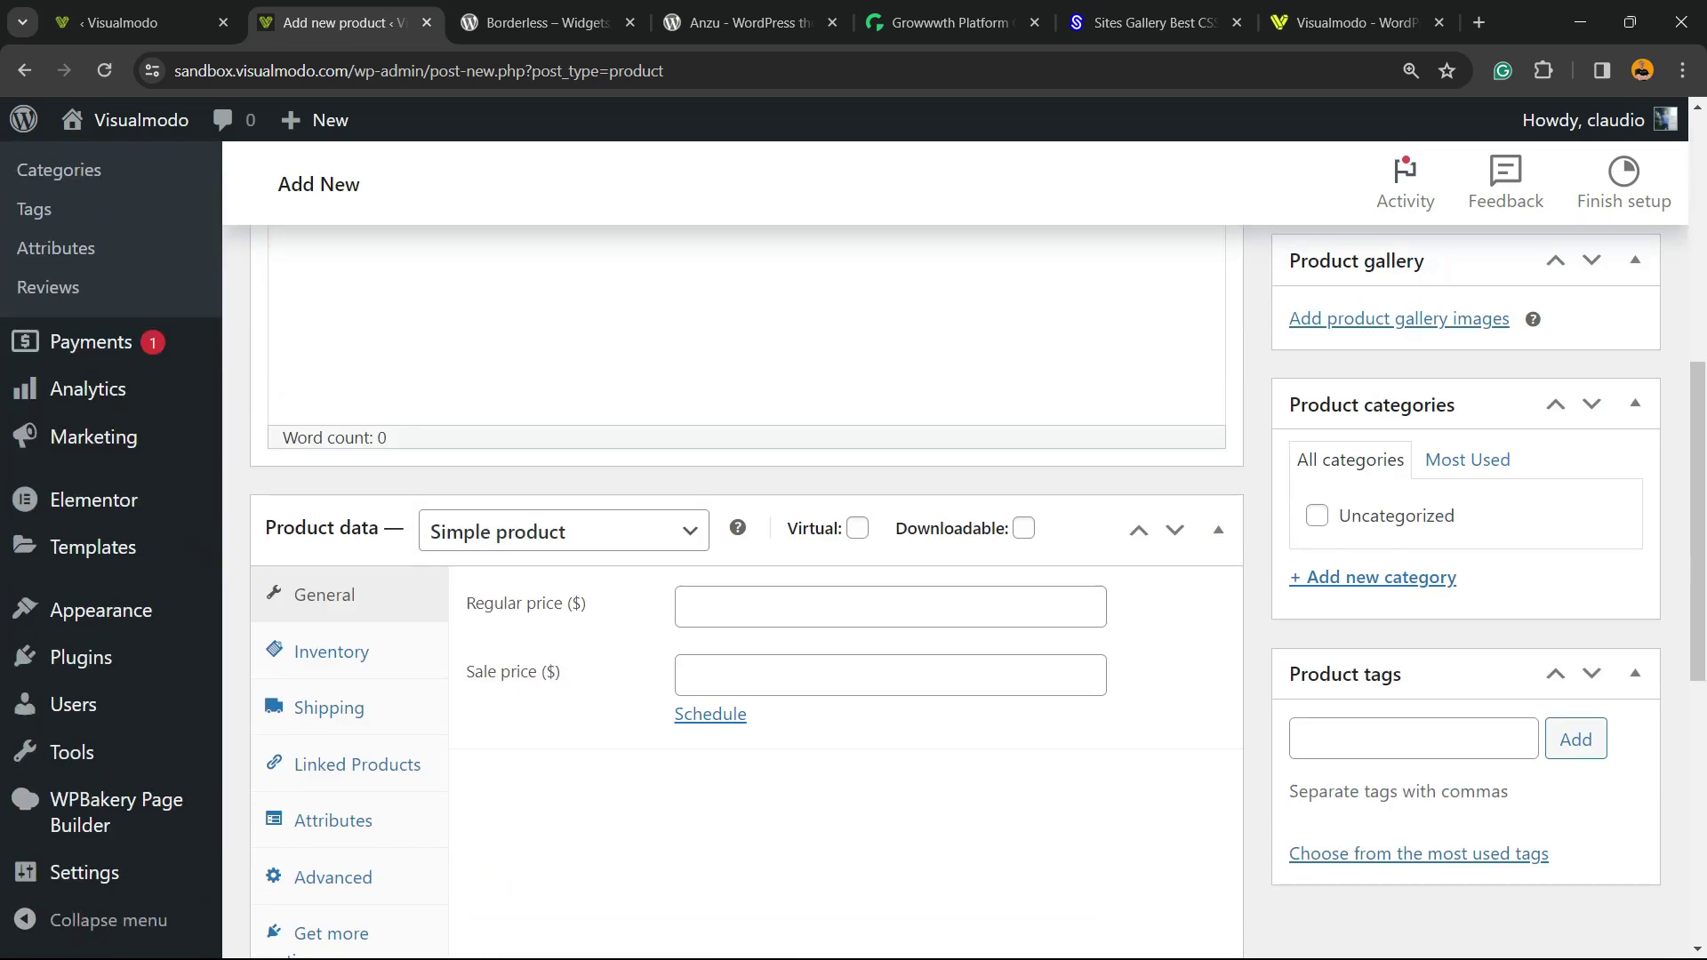
scroll(629, 364, up, 4)
scroll(629, 365, up, 2)
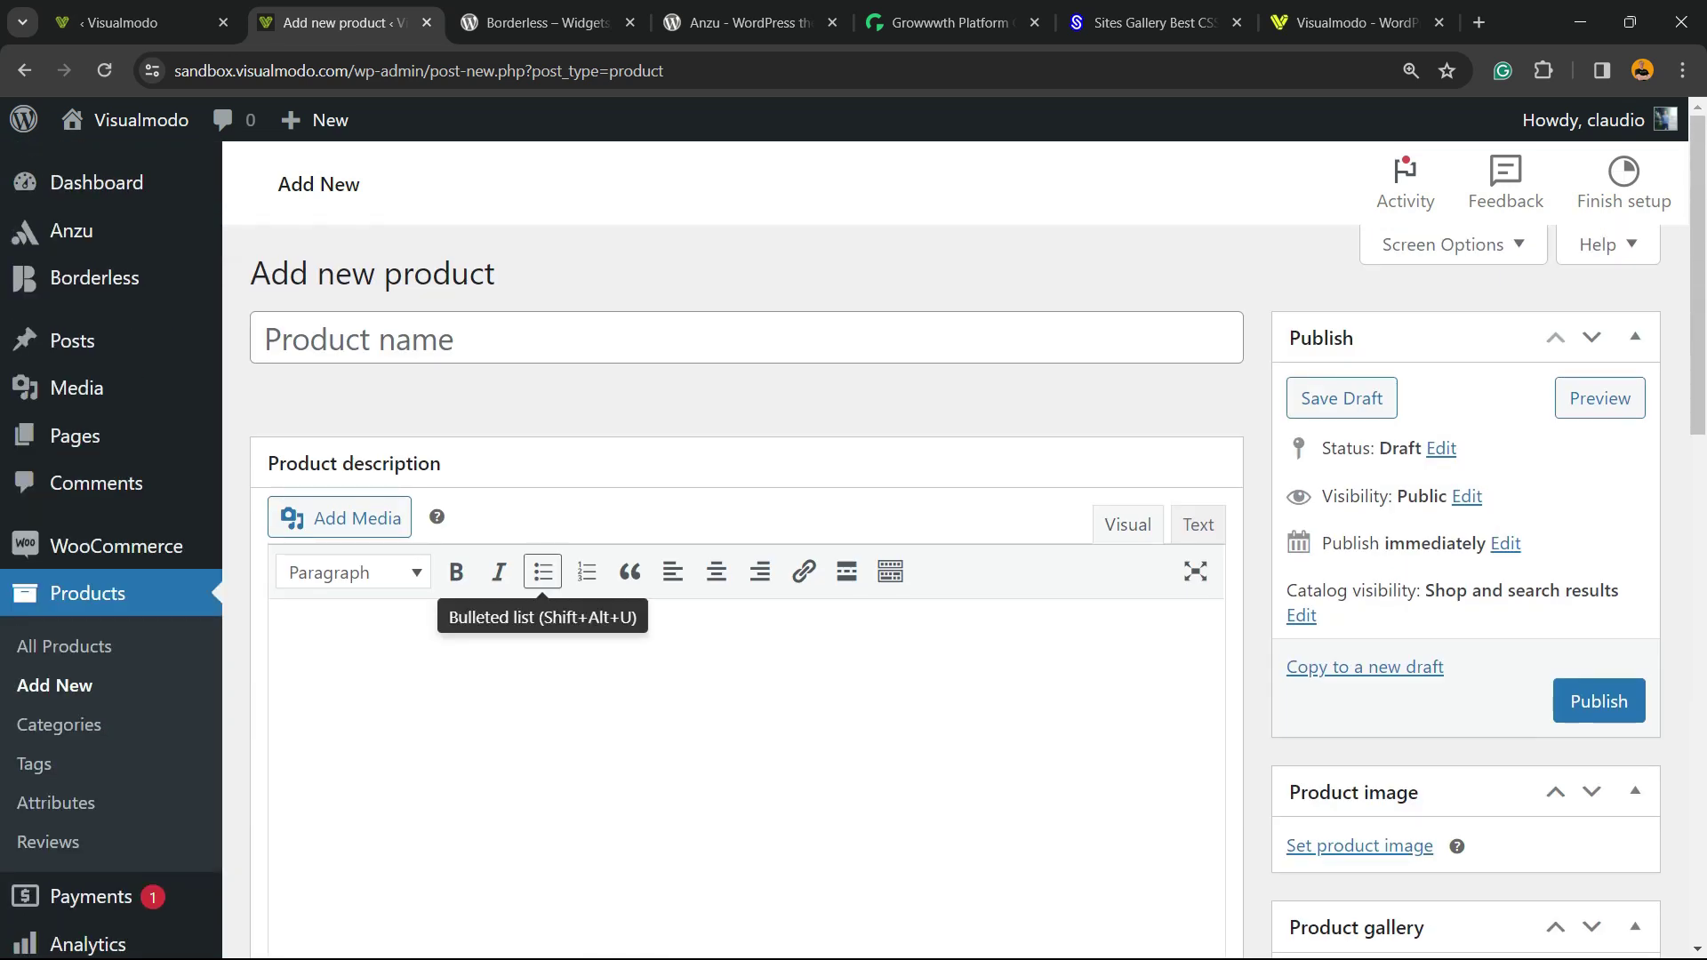
scroll(542, 573, down, 15)
scroll(543, 573, up, 3)
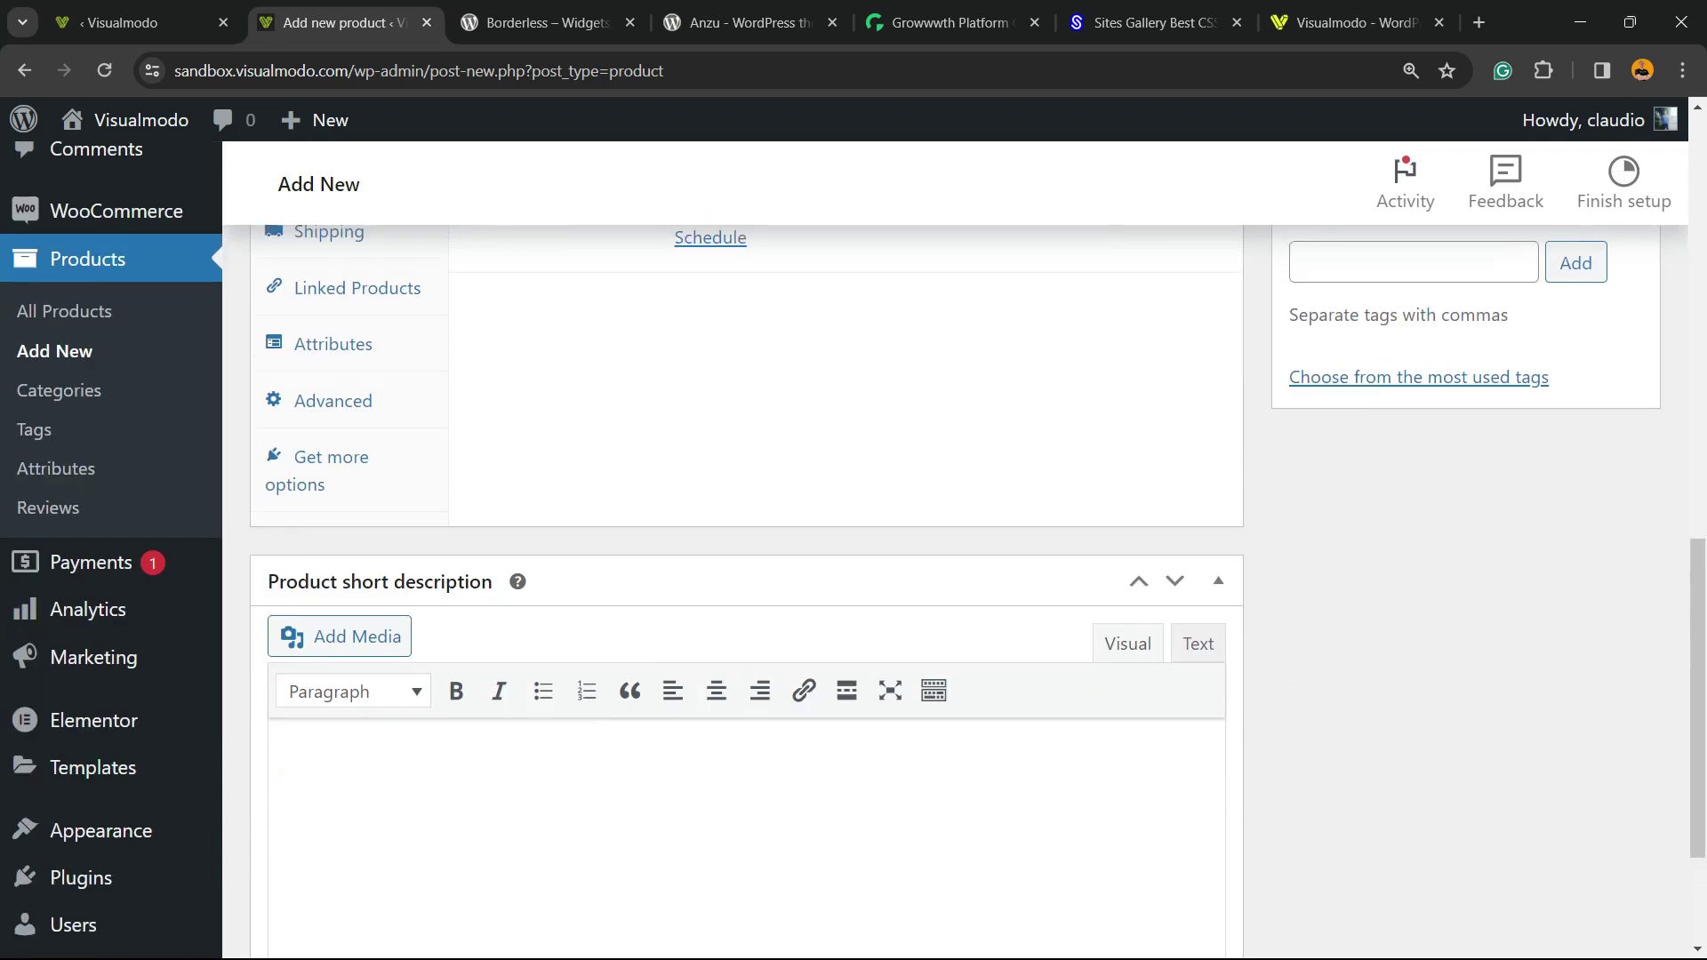
scroll(747, 587, up, 12)
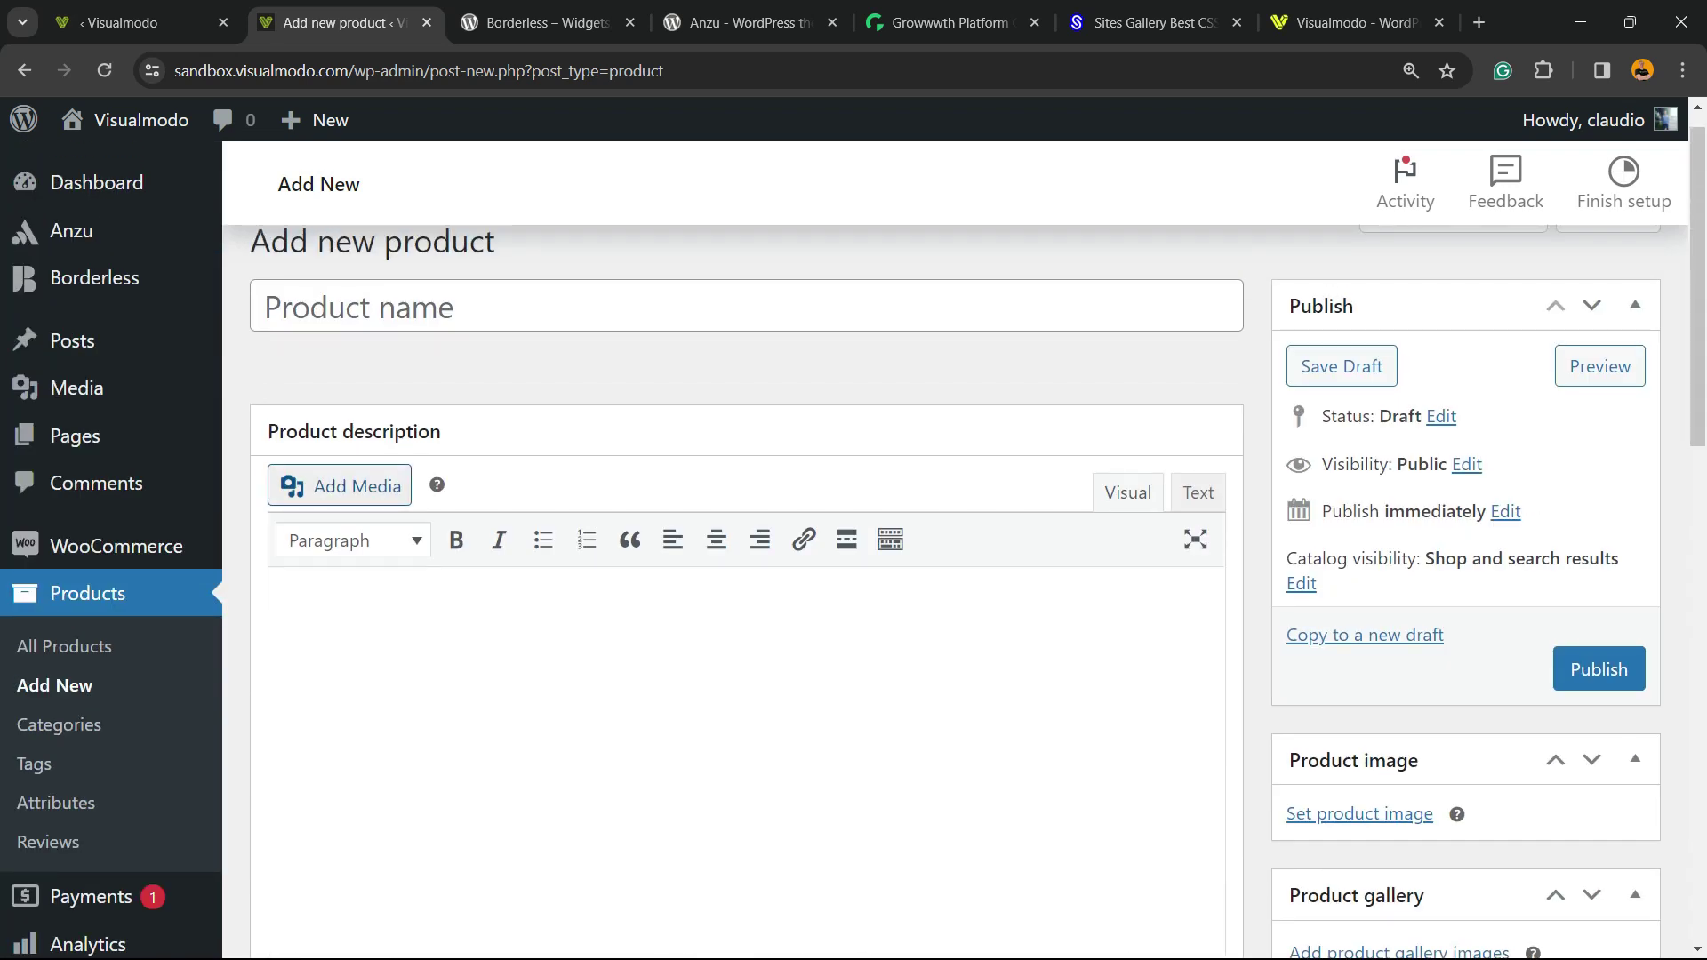
scroll(569, 578, down, 3)
scroll(747, 578, down, 4)
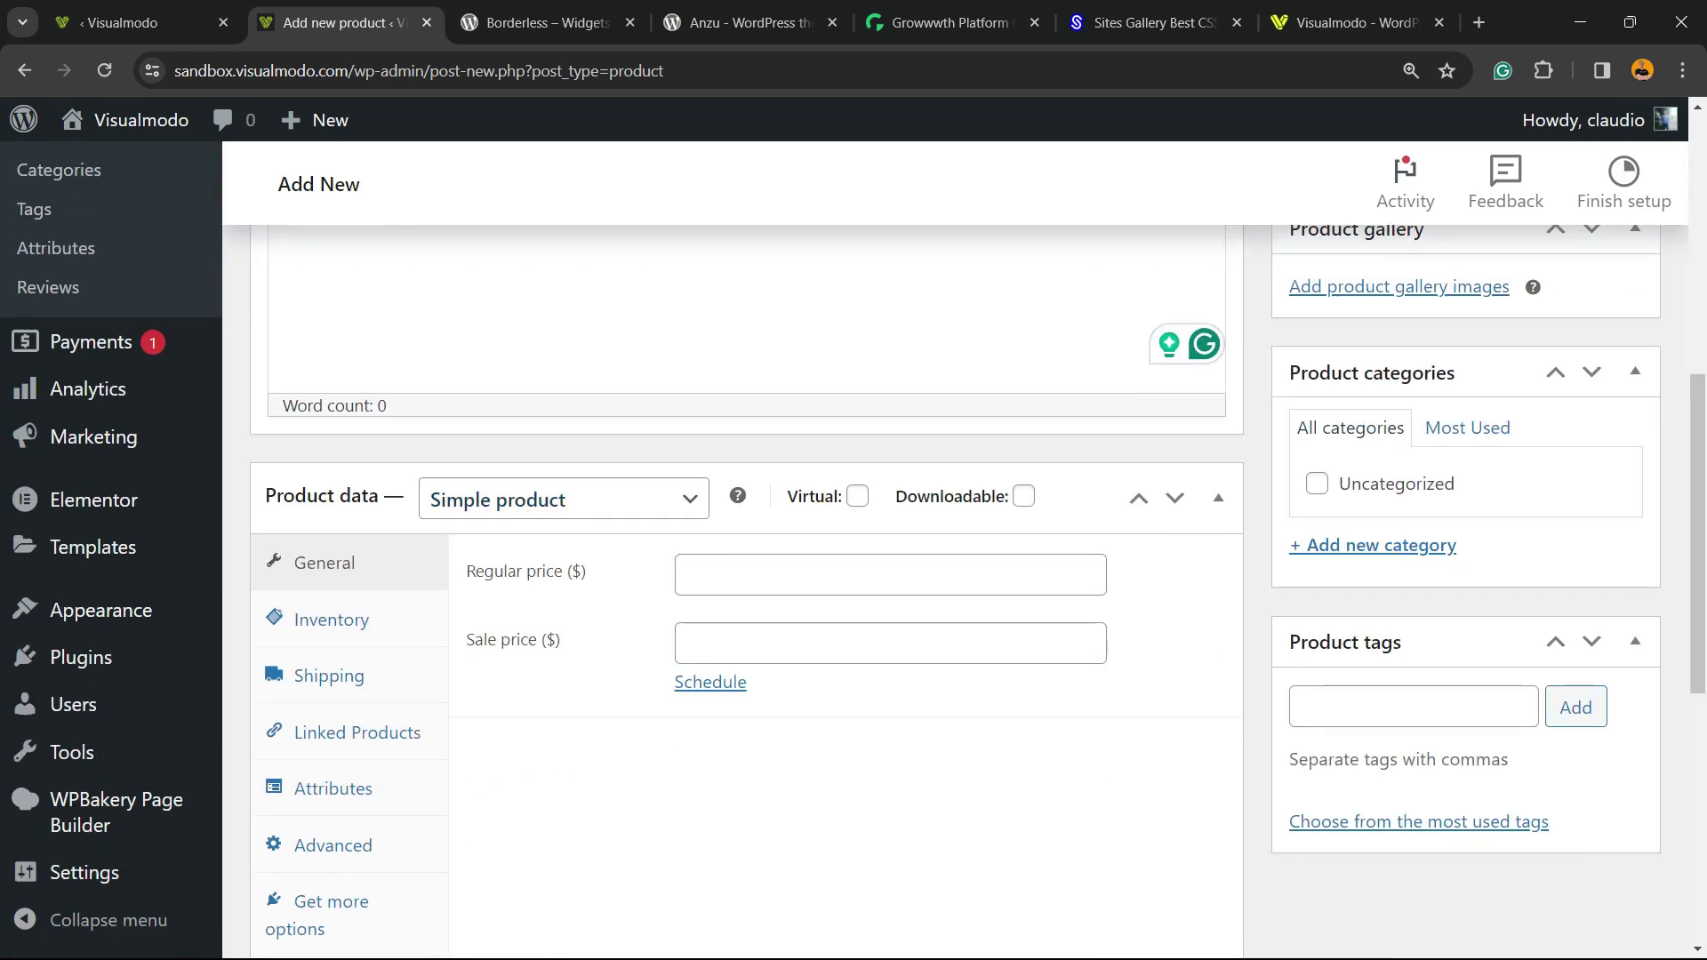
scroll(747, 578, down, 6)
scroll(747, 578, down, 1)
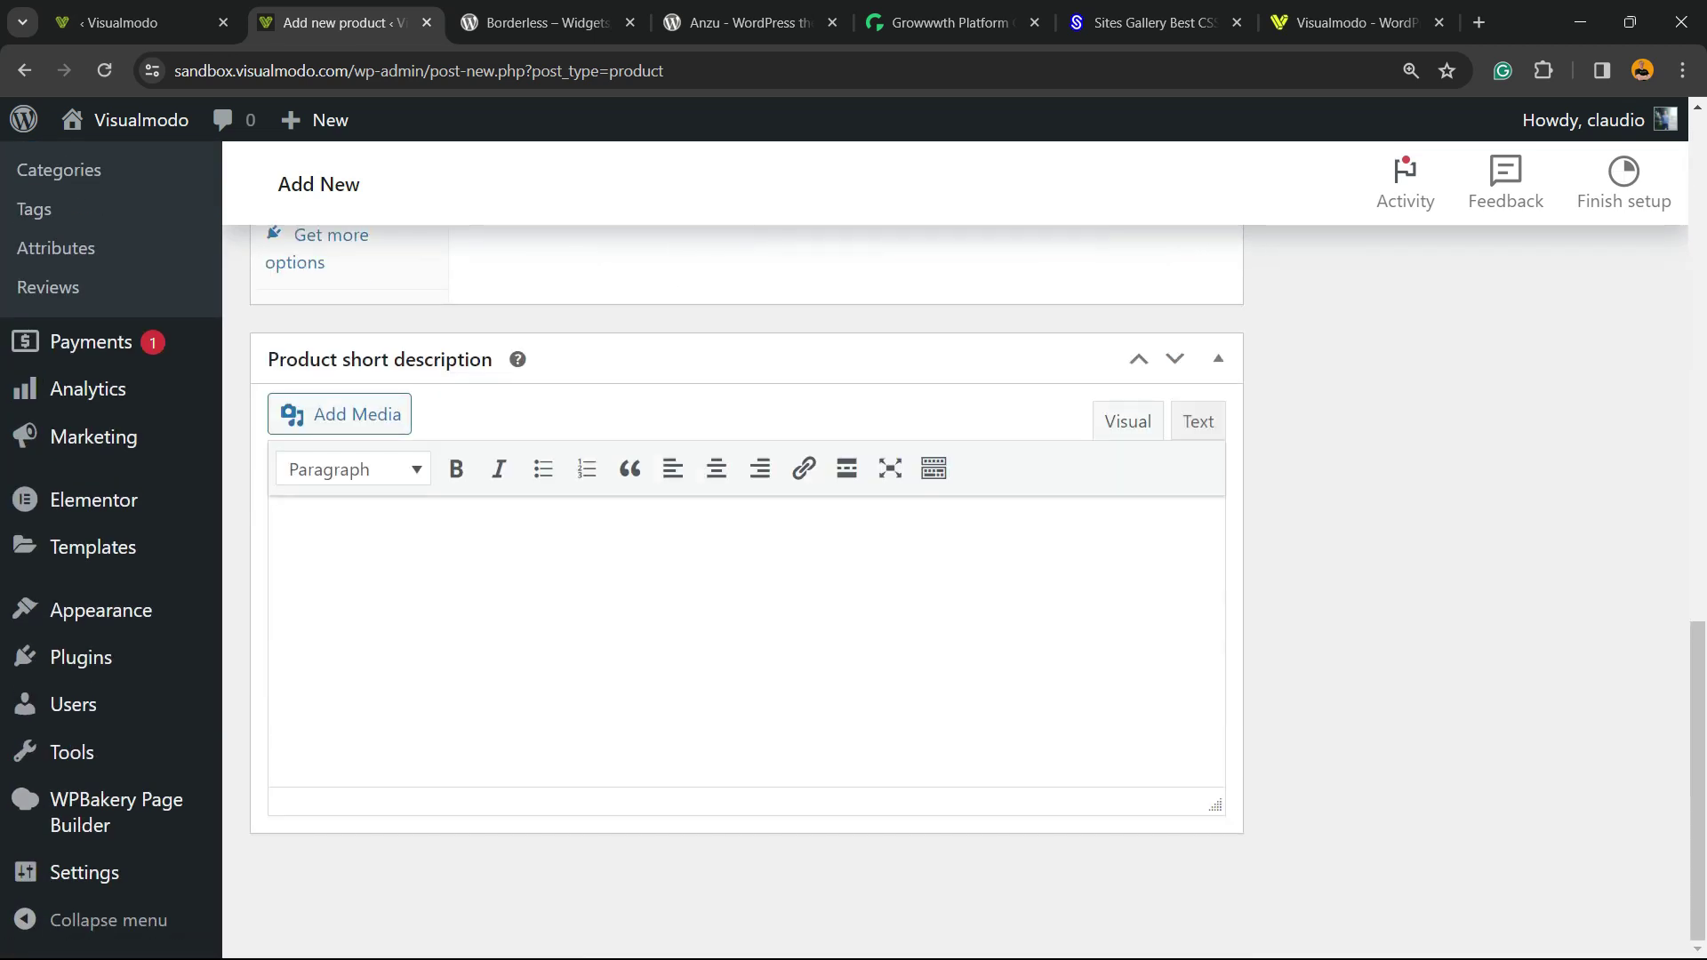
- Place the cursor in the short description and toggle on the editor's second toolbar row
click(285, 534)
scroll(747, 578, up, 13)
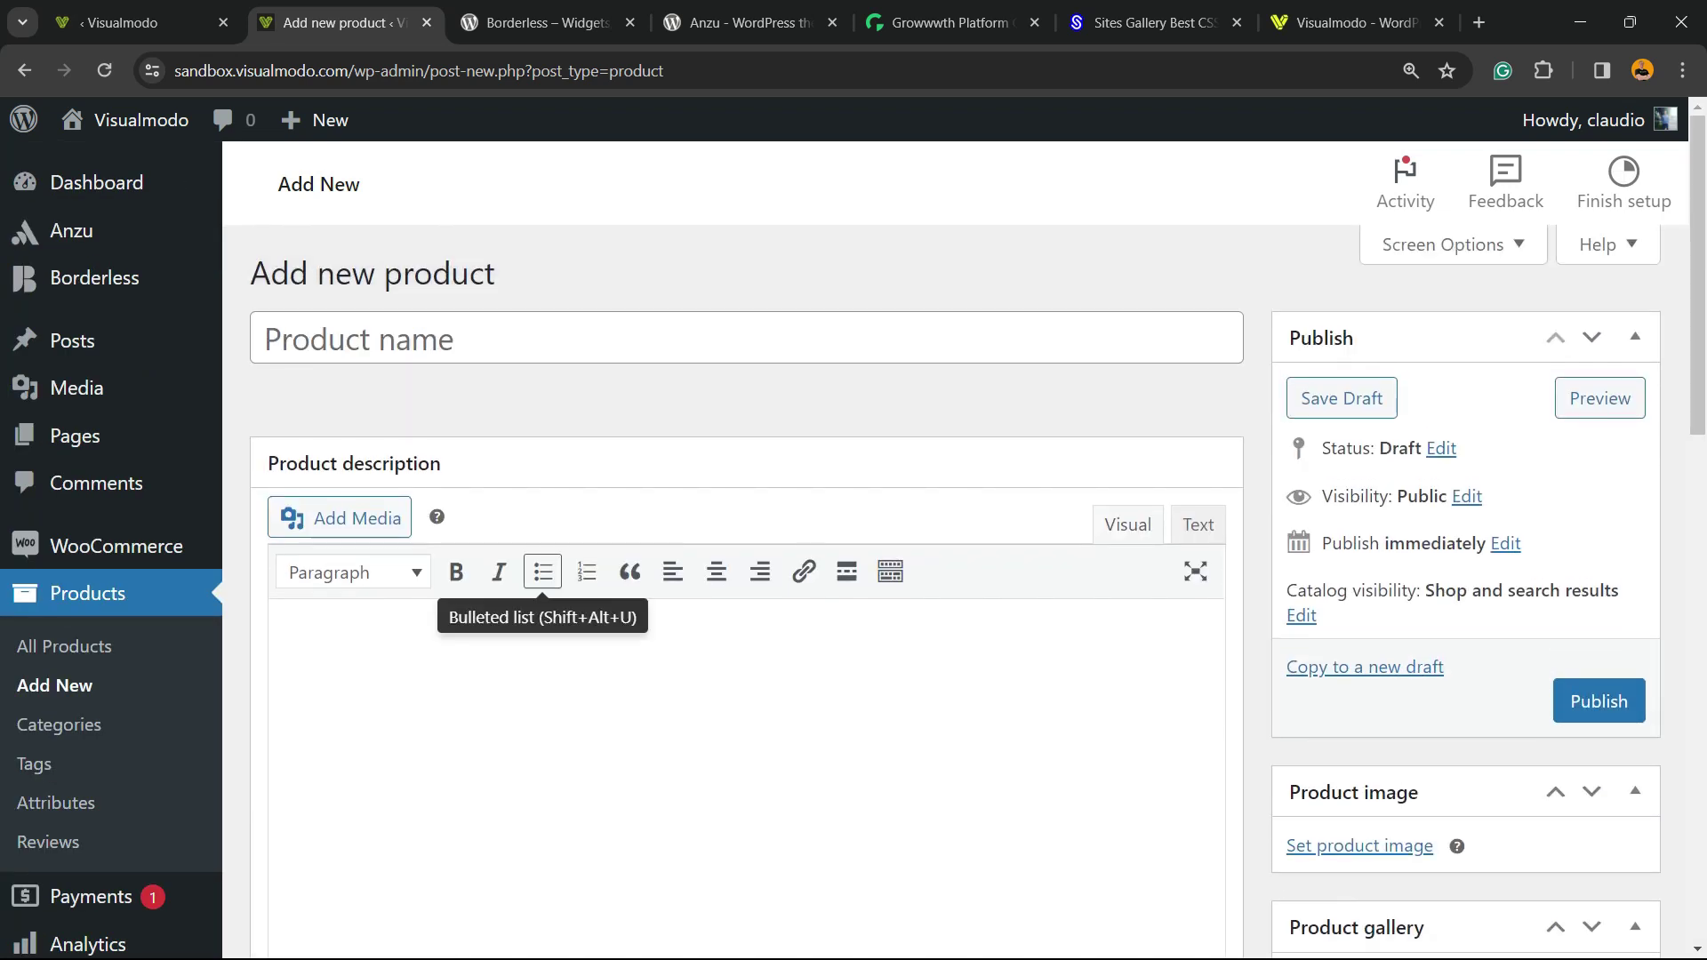
click(890, 572)
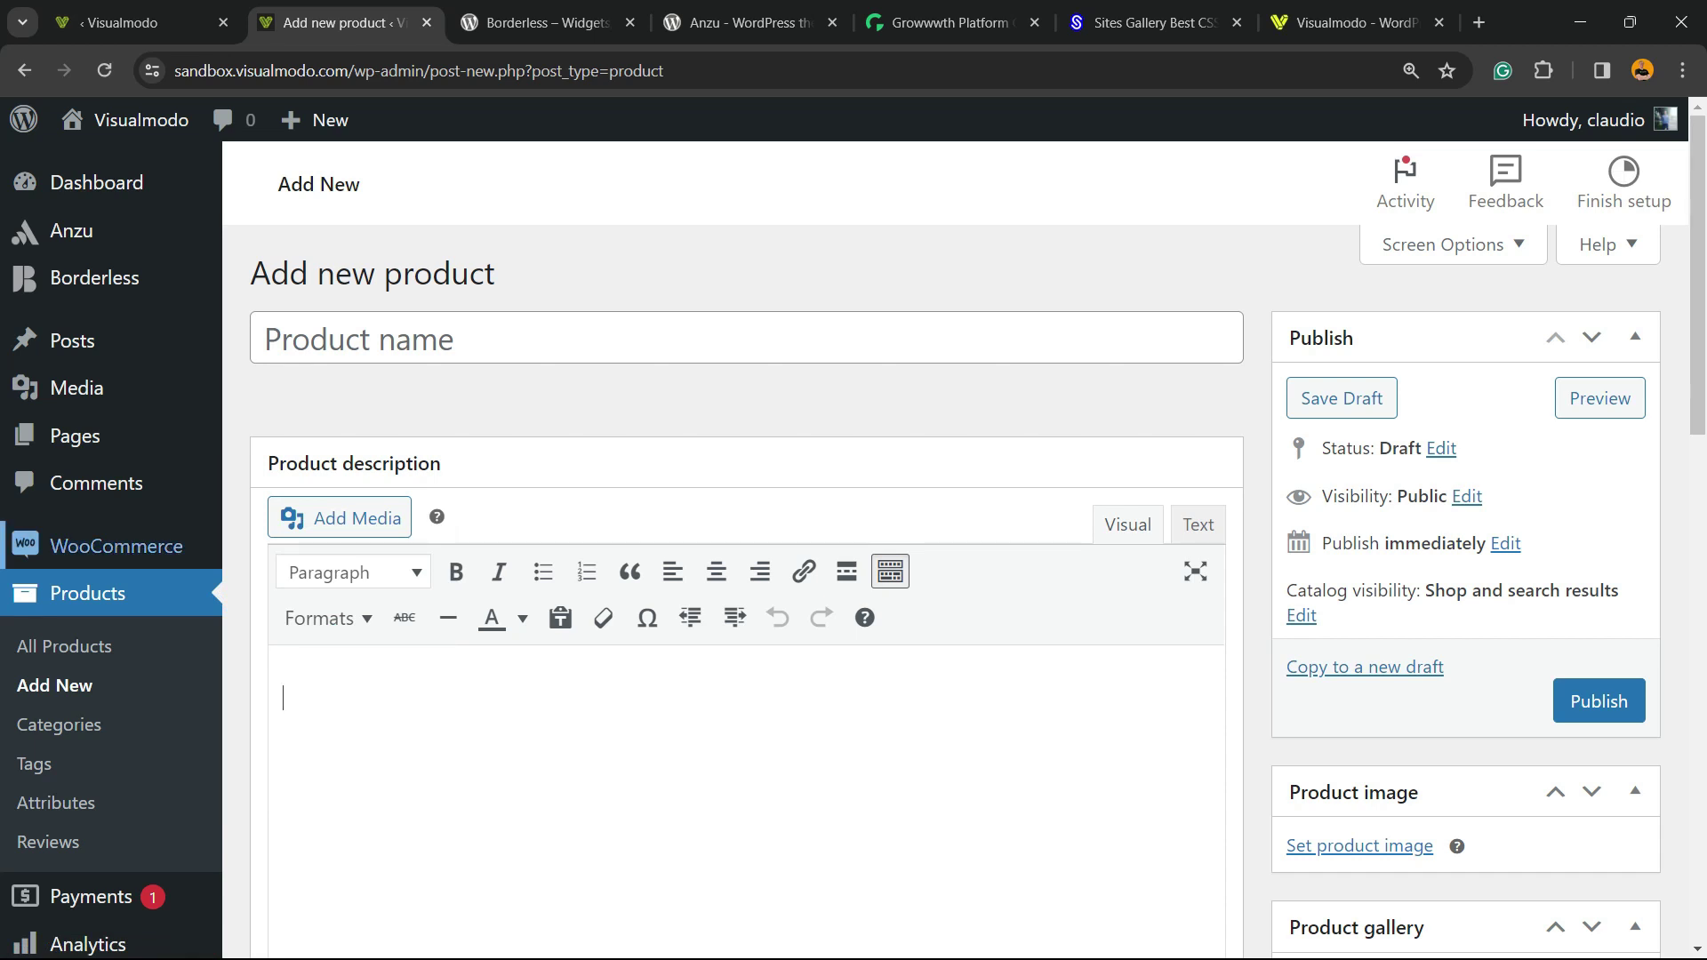
mouse_move(115, 546)
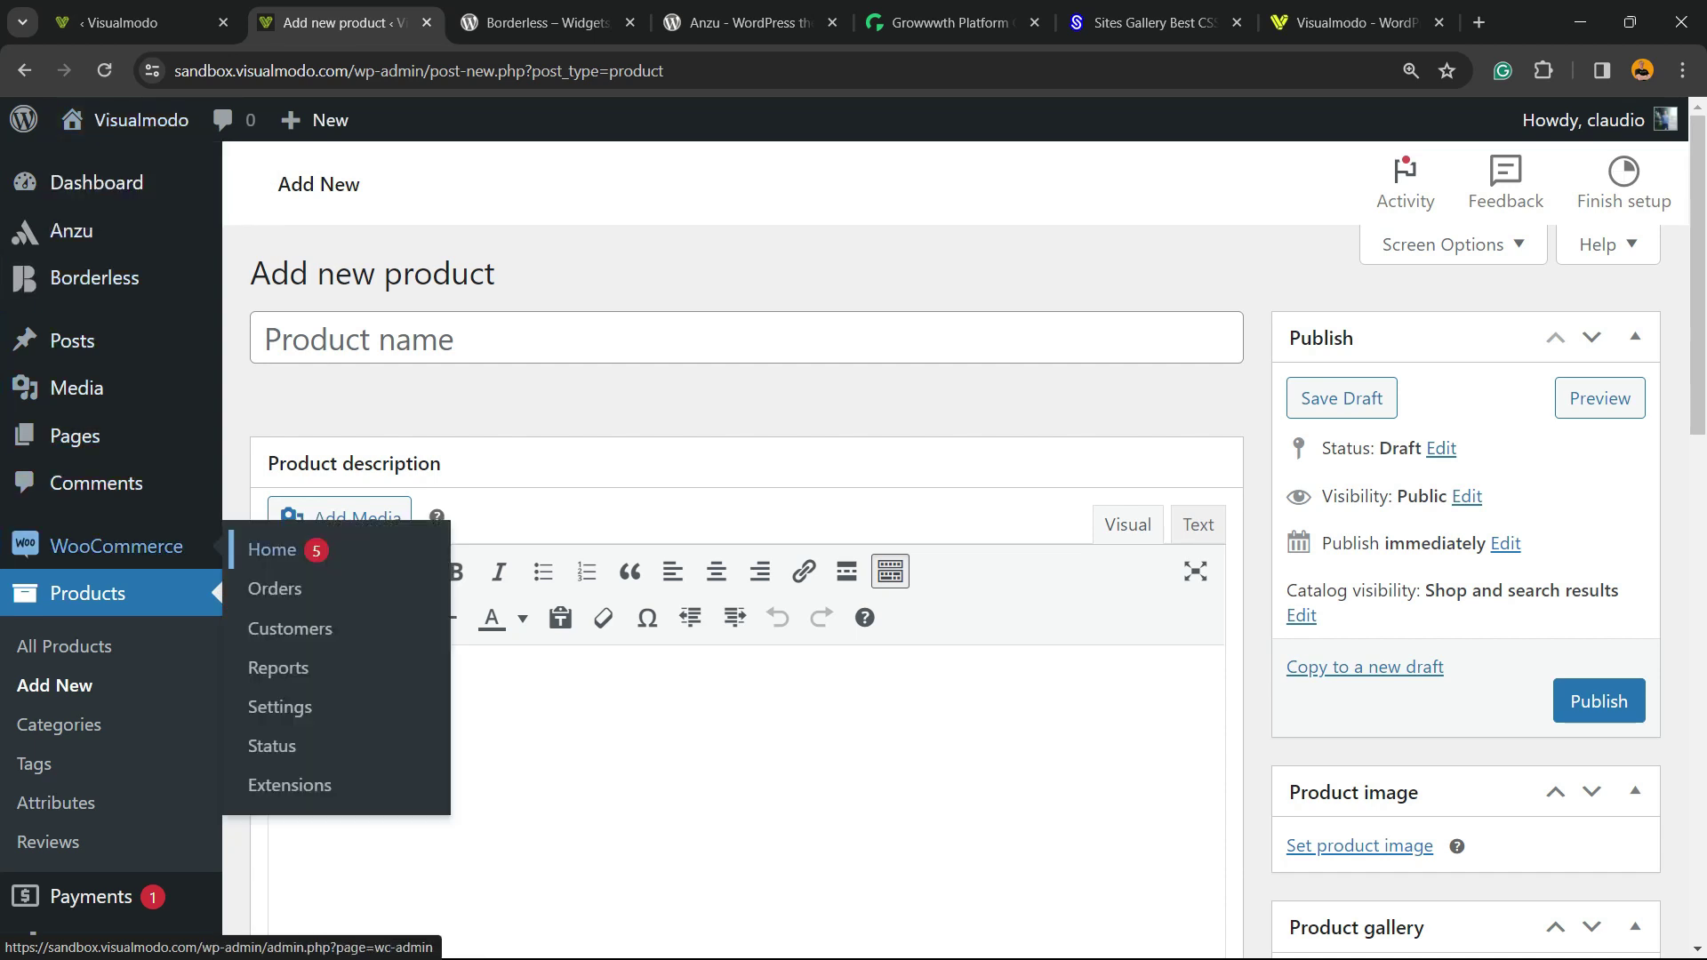
- Go to WooCommerce Settings, switch to the Advanced tab, and open its Features section
click(279, 706)
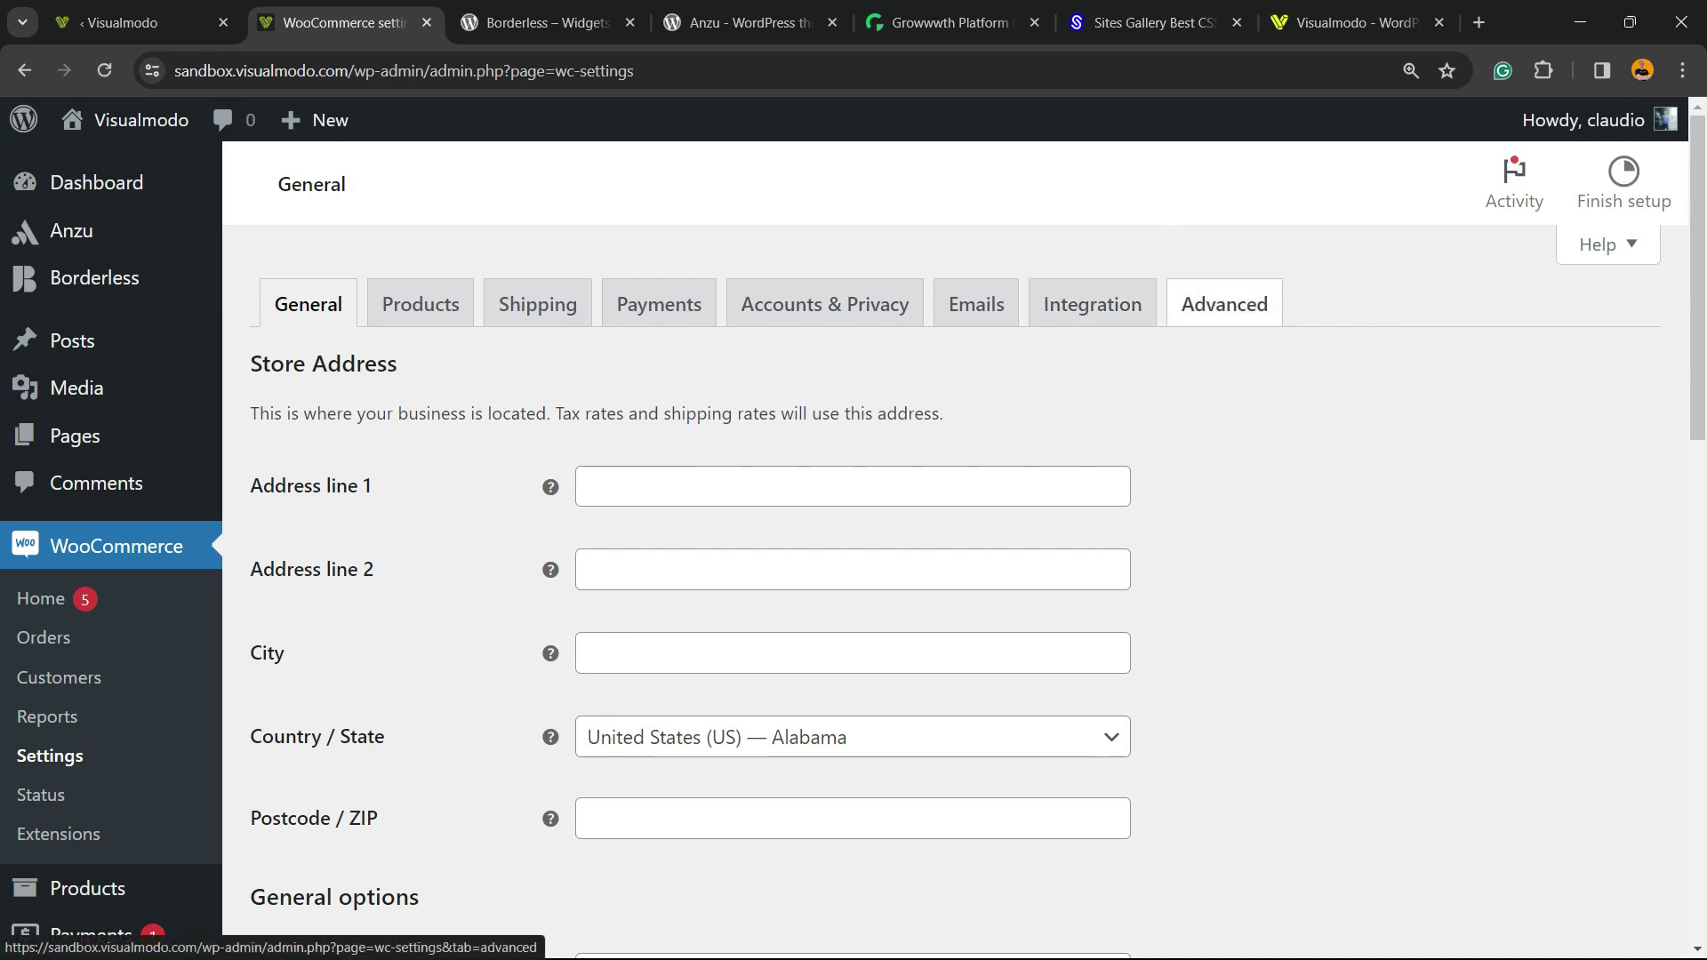
click(1225, 304)
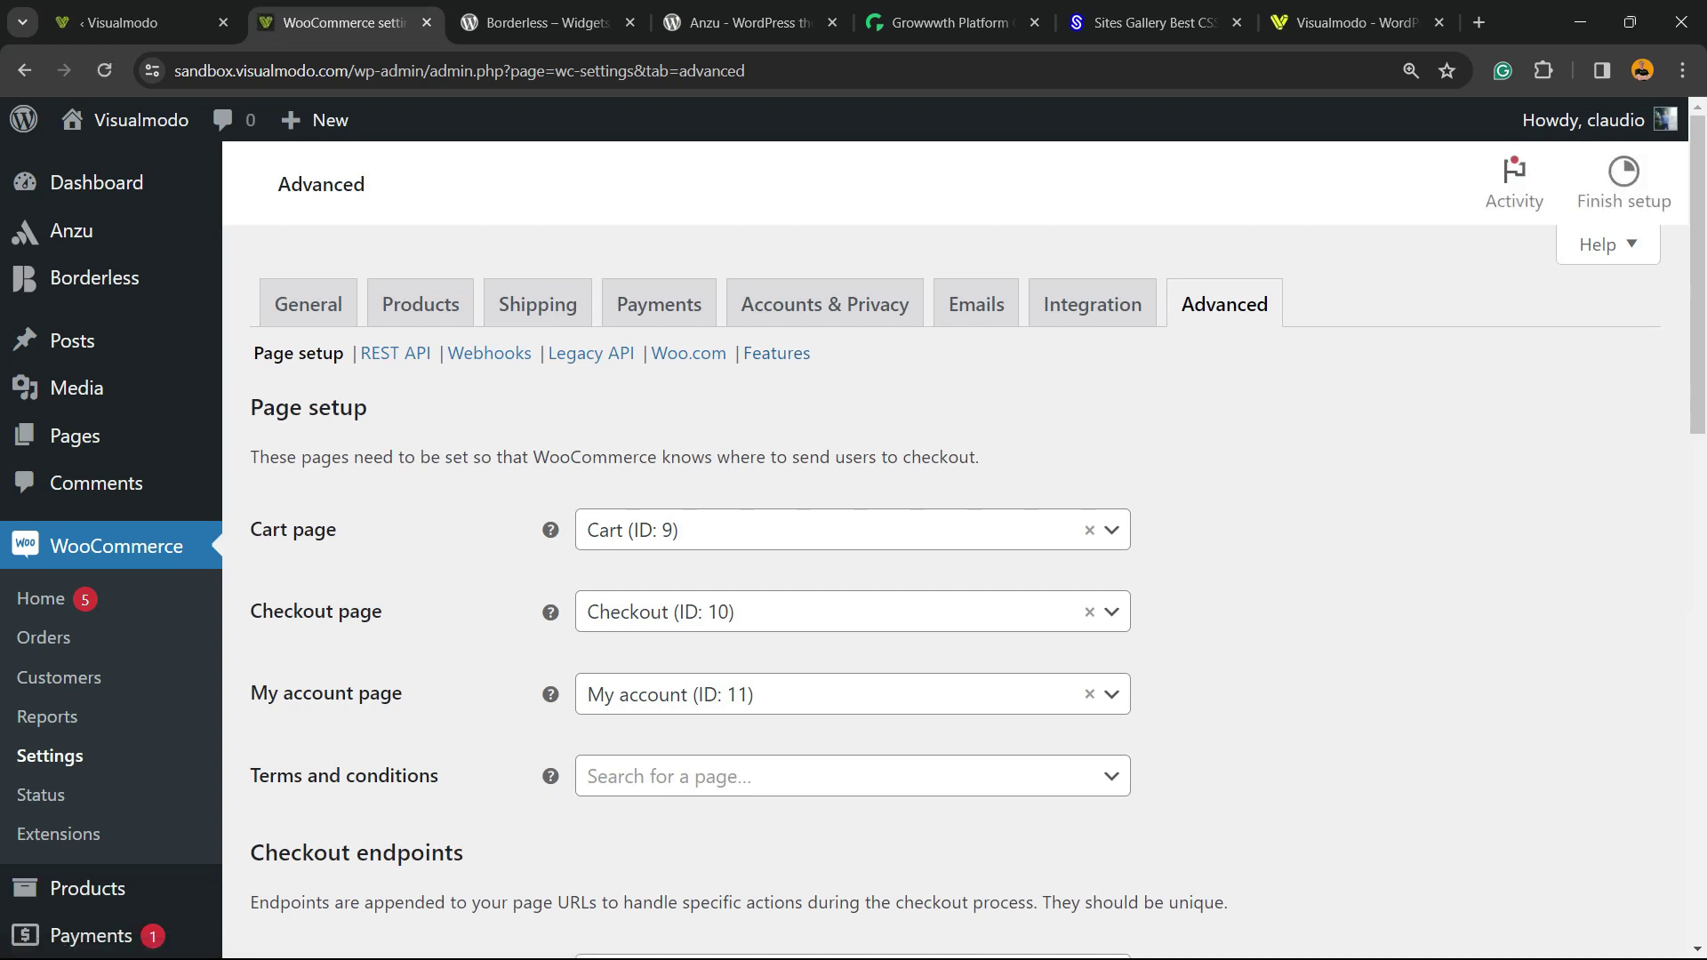
drag(811, 353, 264, 353)
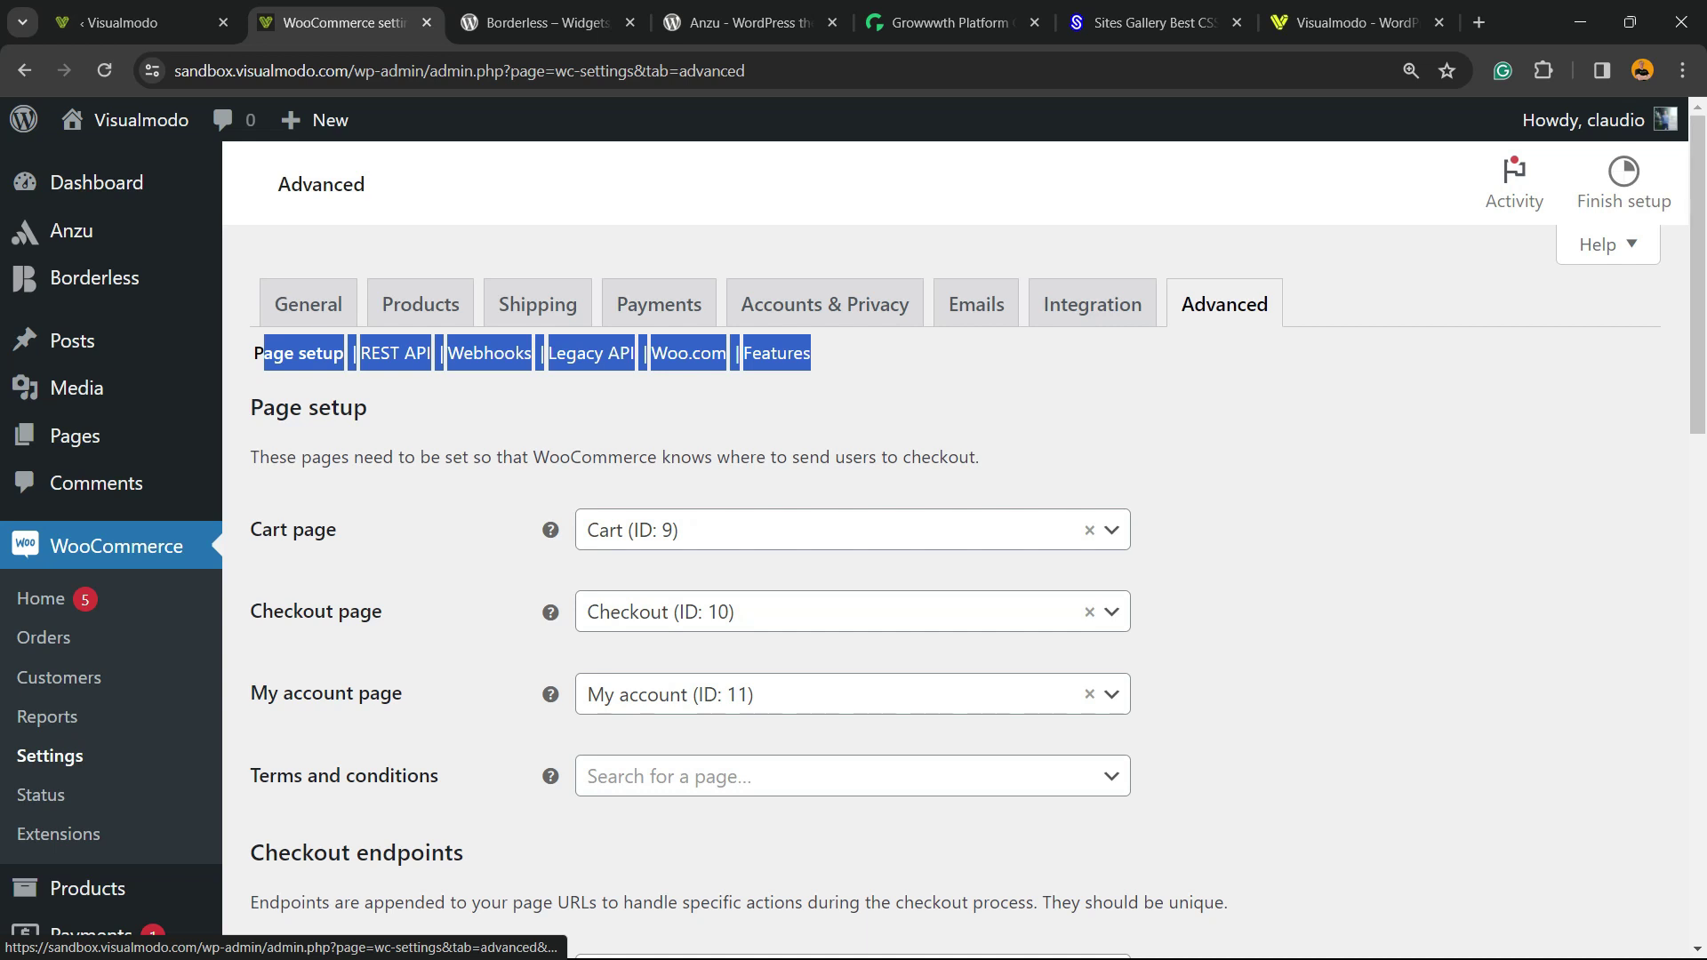
drag(811, 353, 743, 353)
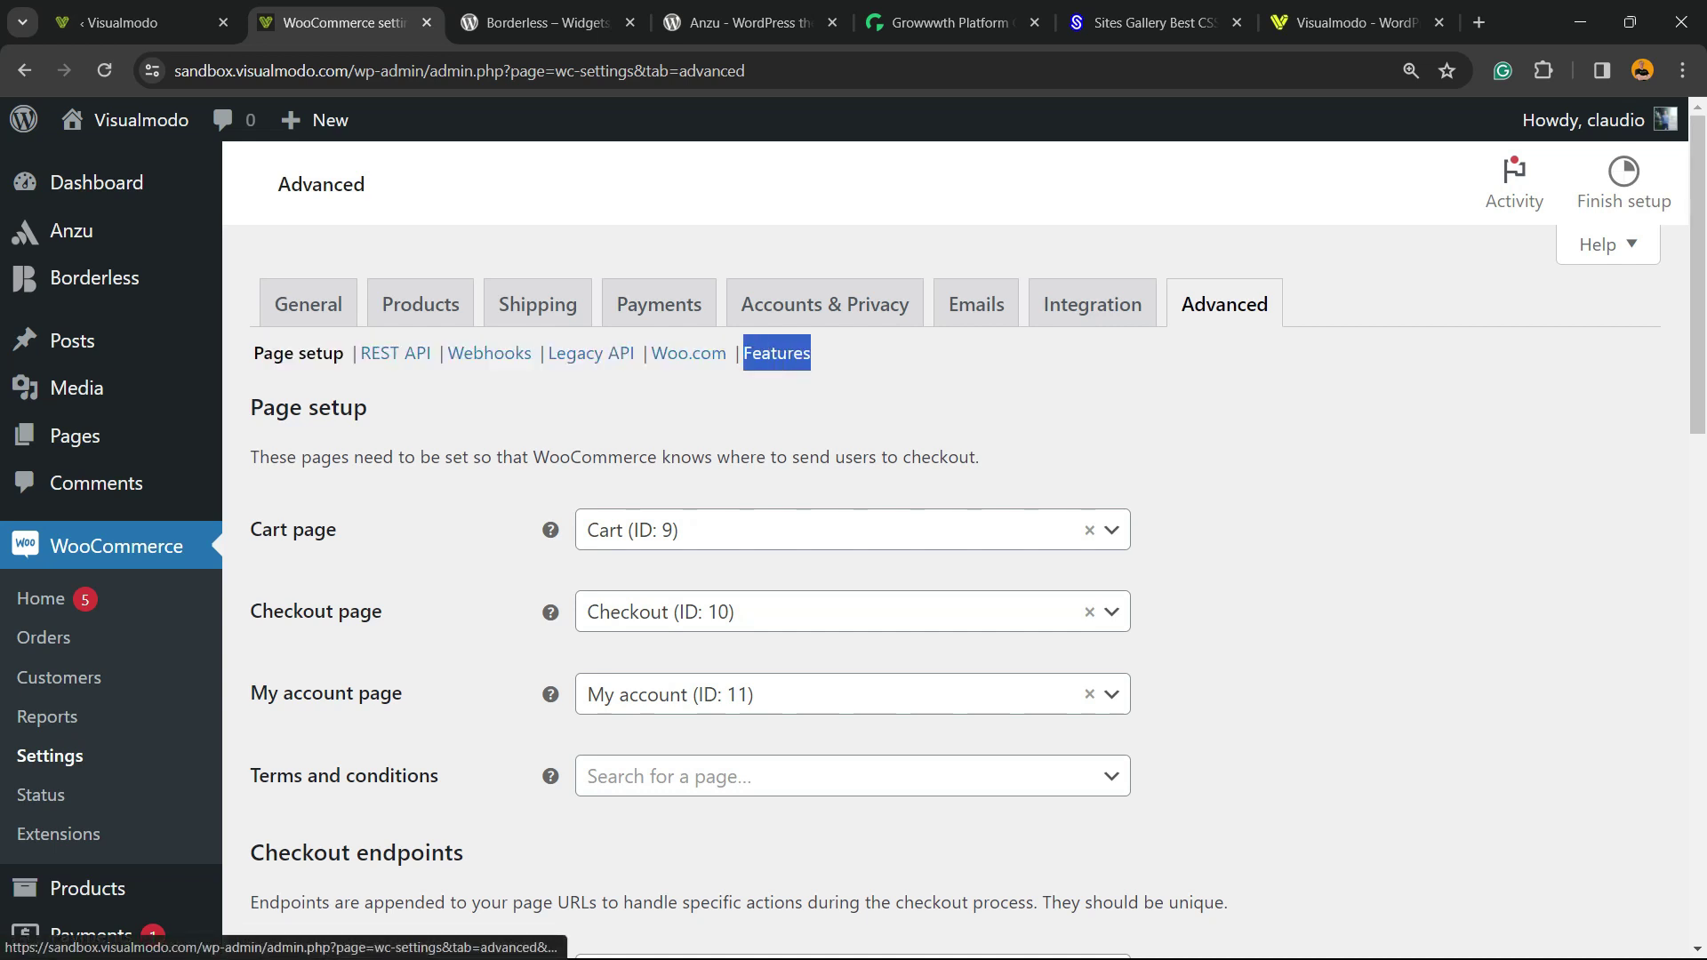
click(783, 353)
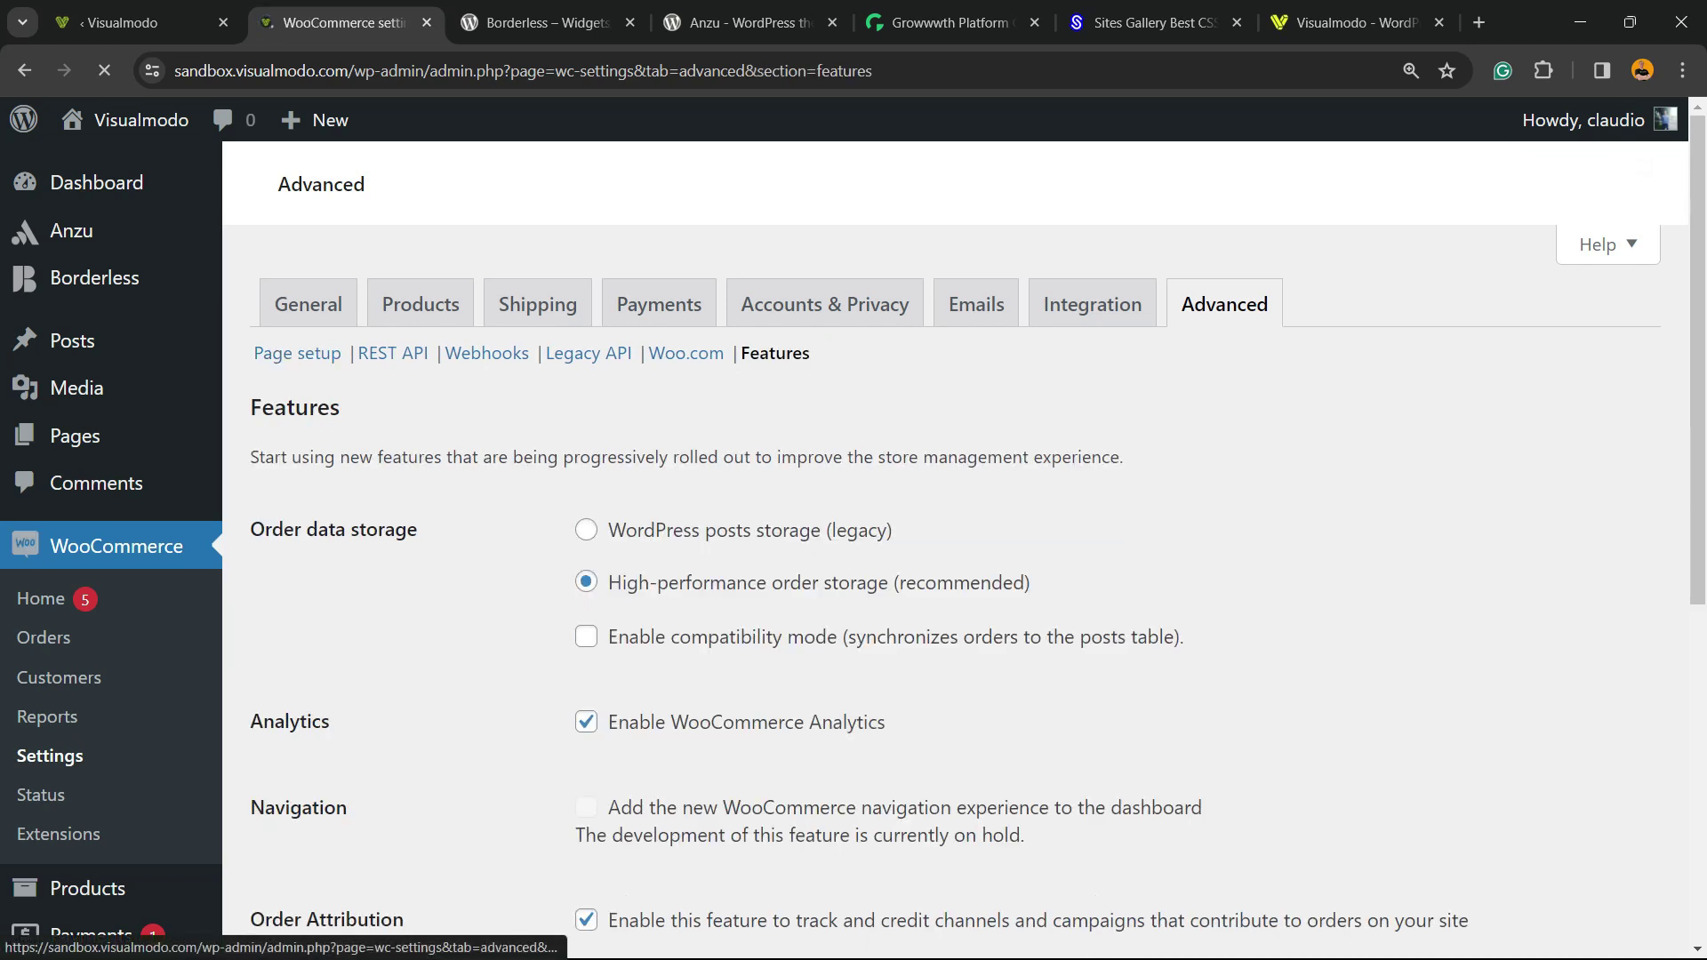
- Check 'Try the new product editor (Beta)' under Experimental features and save changes
scroll(853, 534, down, 7)
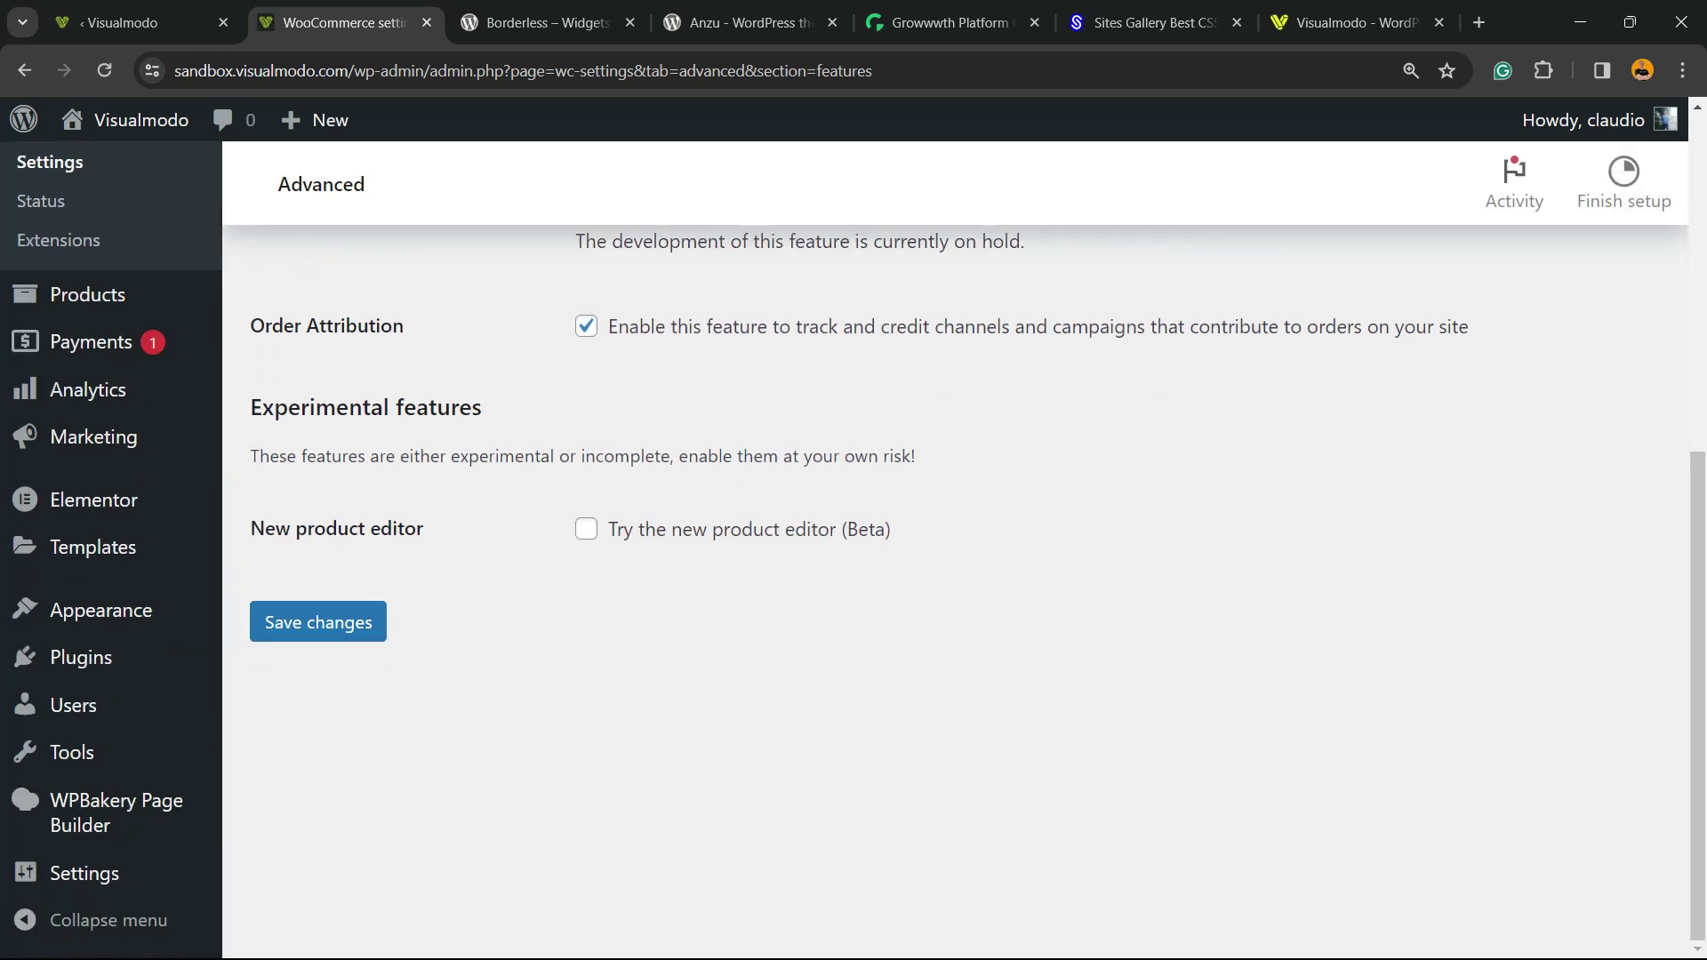
drag(251, 408, 481, 407)
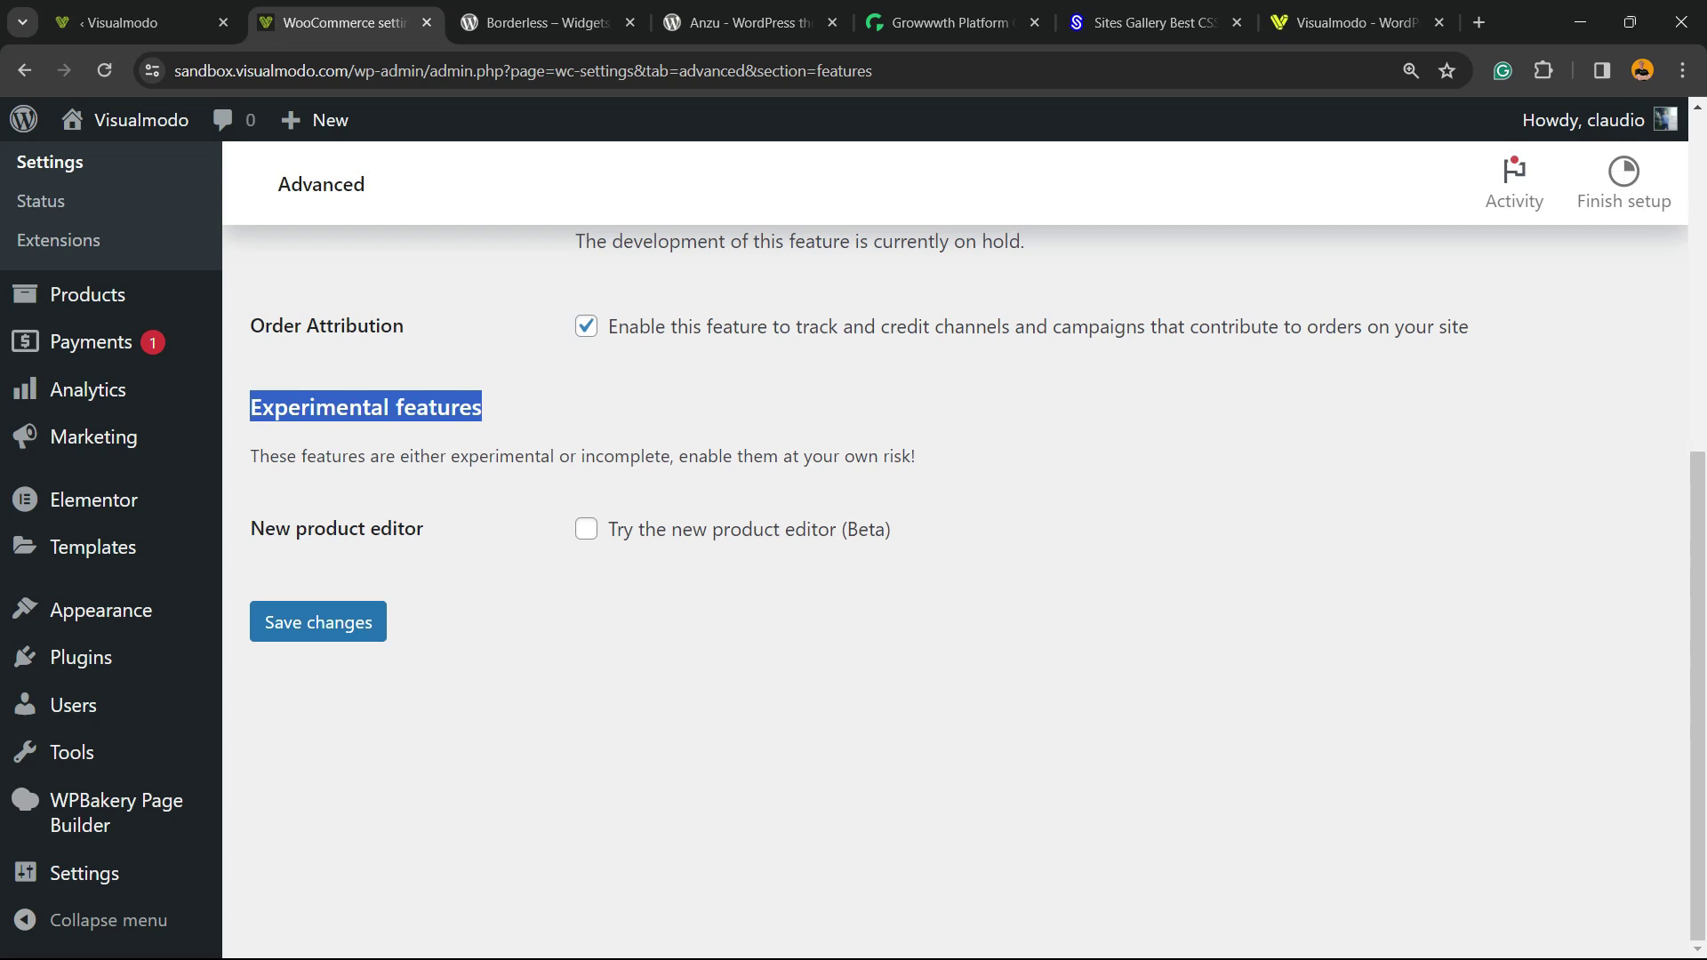
triple_click(791, 456)
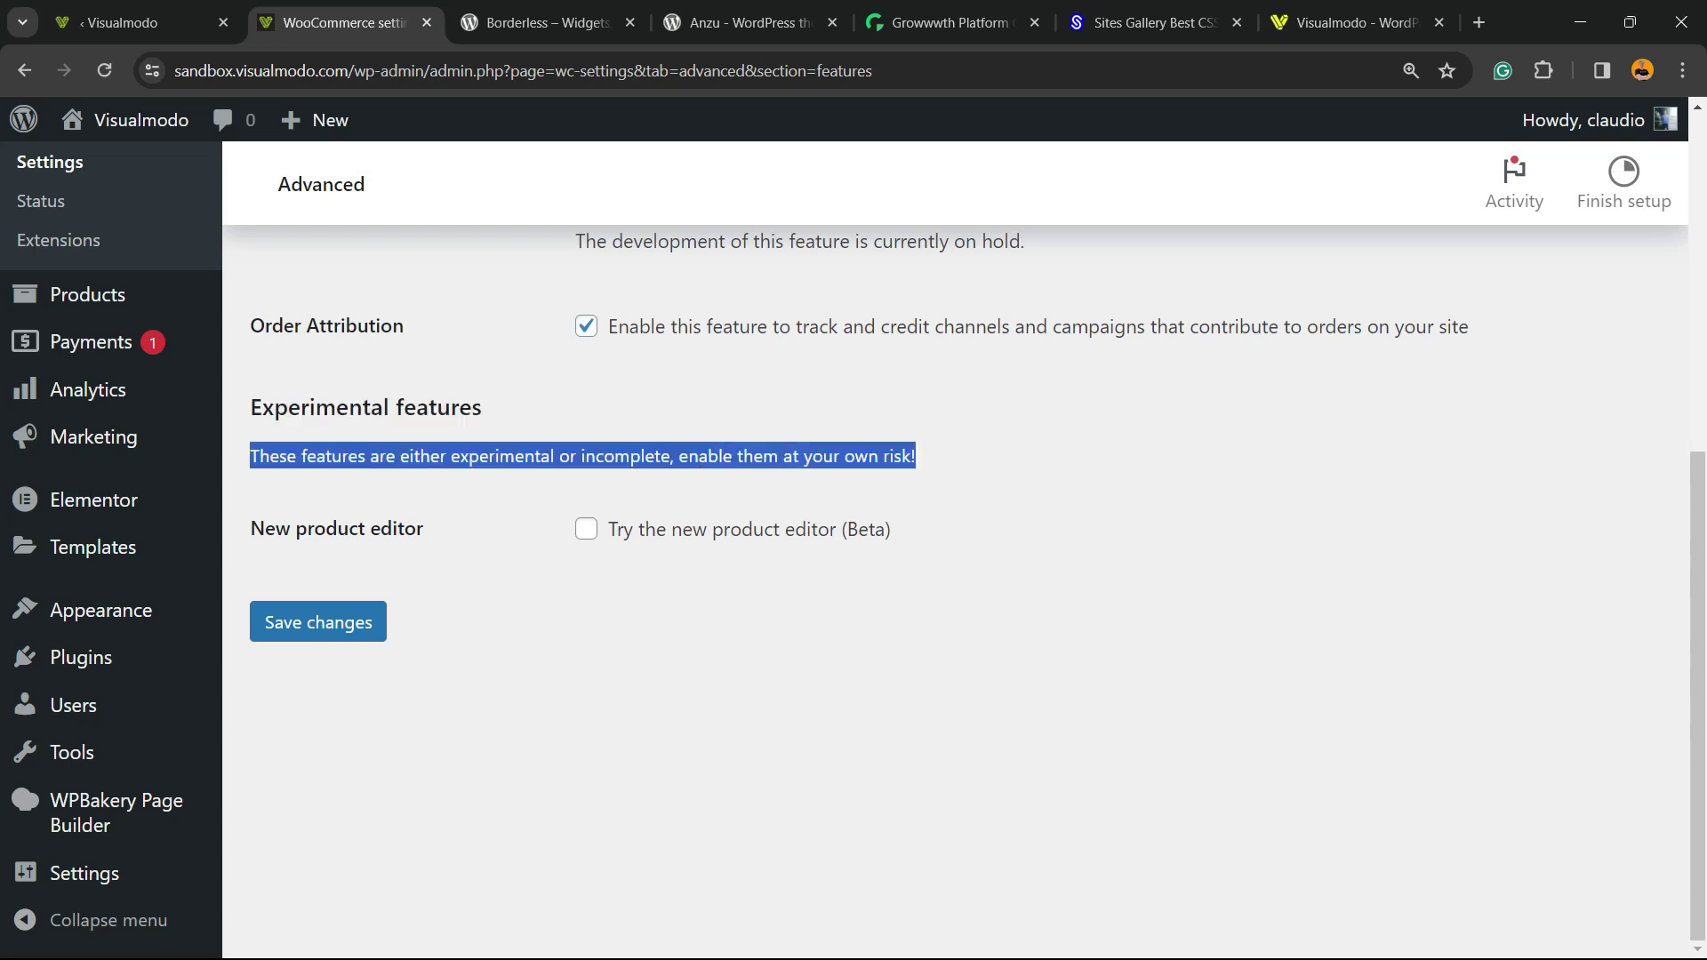
triple_click(337, 528)
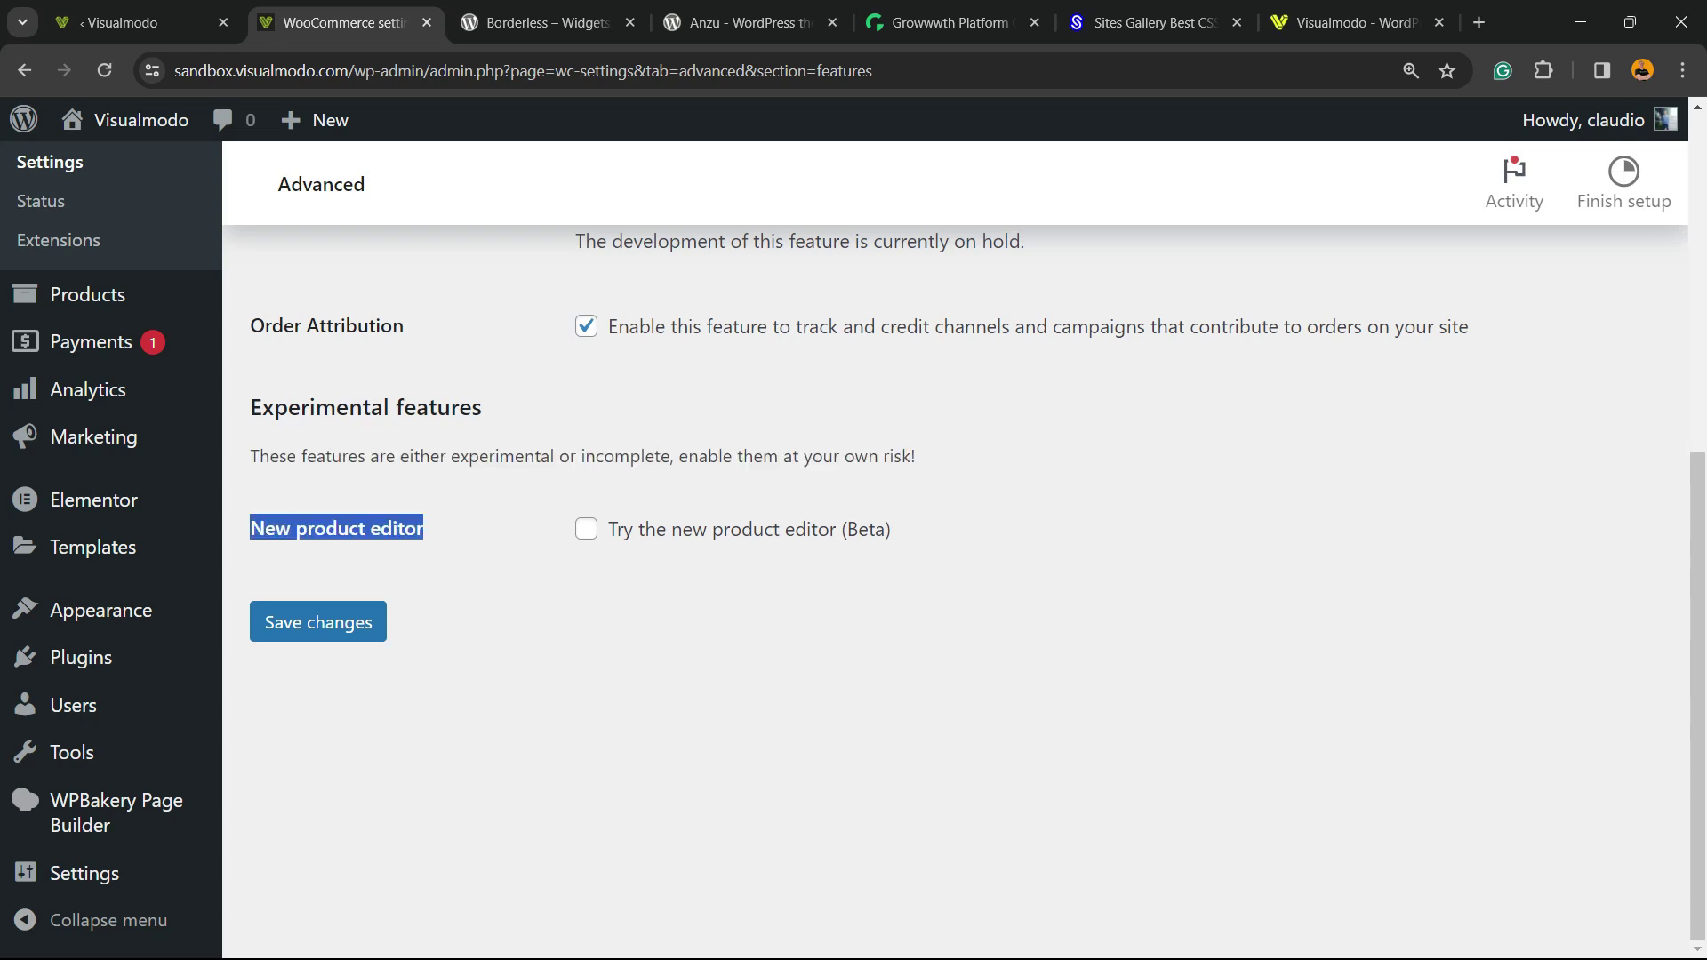
click(586, 529)
click(318, 621)
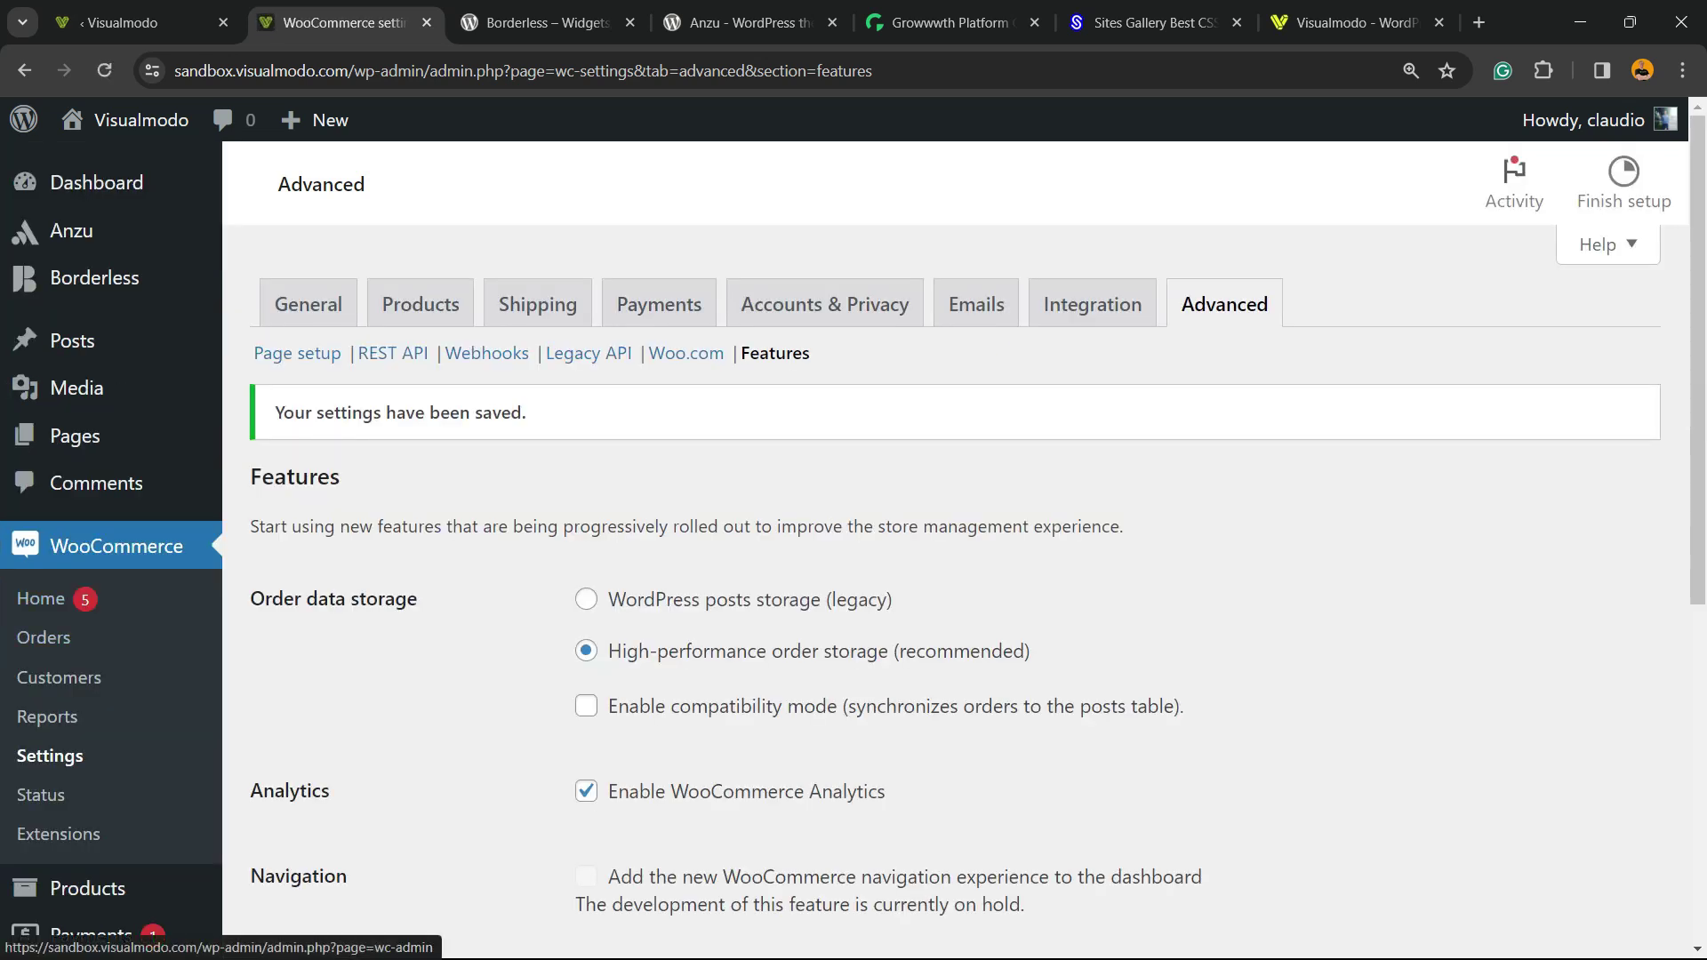
- Open Products > Add New to load the new product form
scroll(40, 598, down, 3)
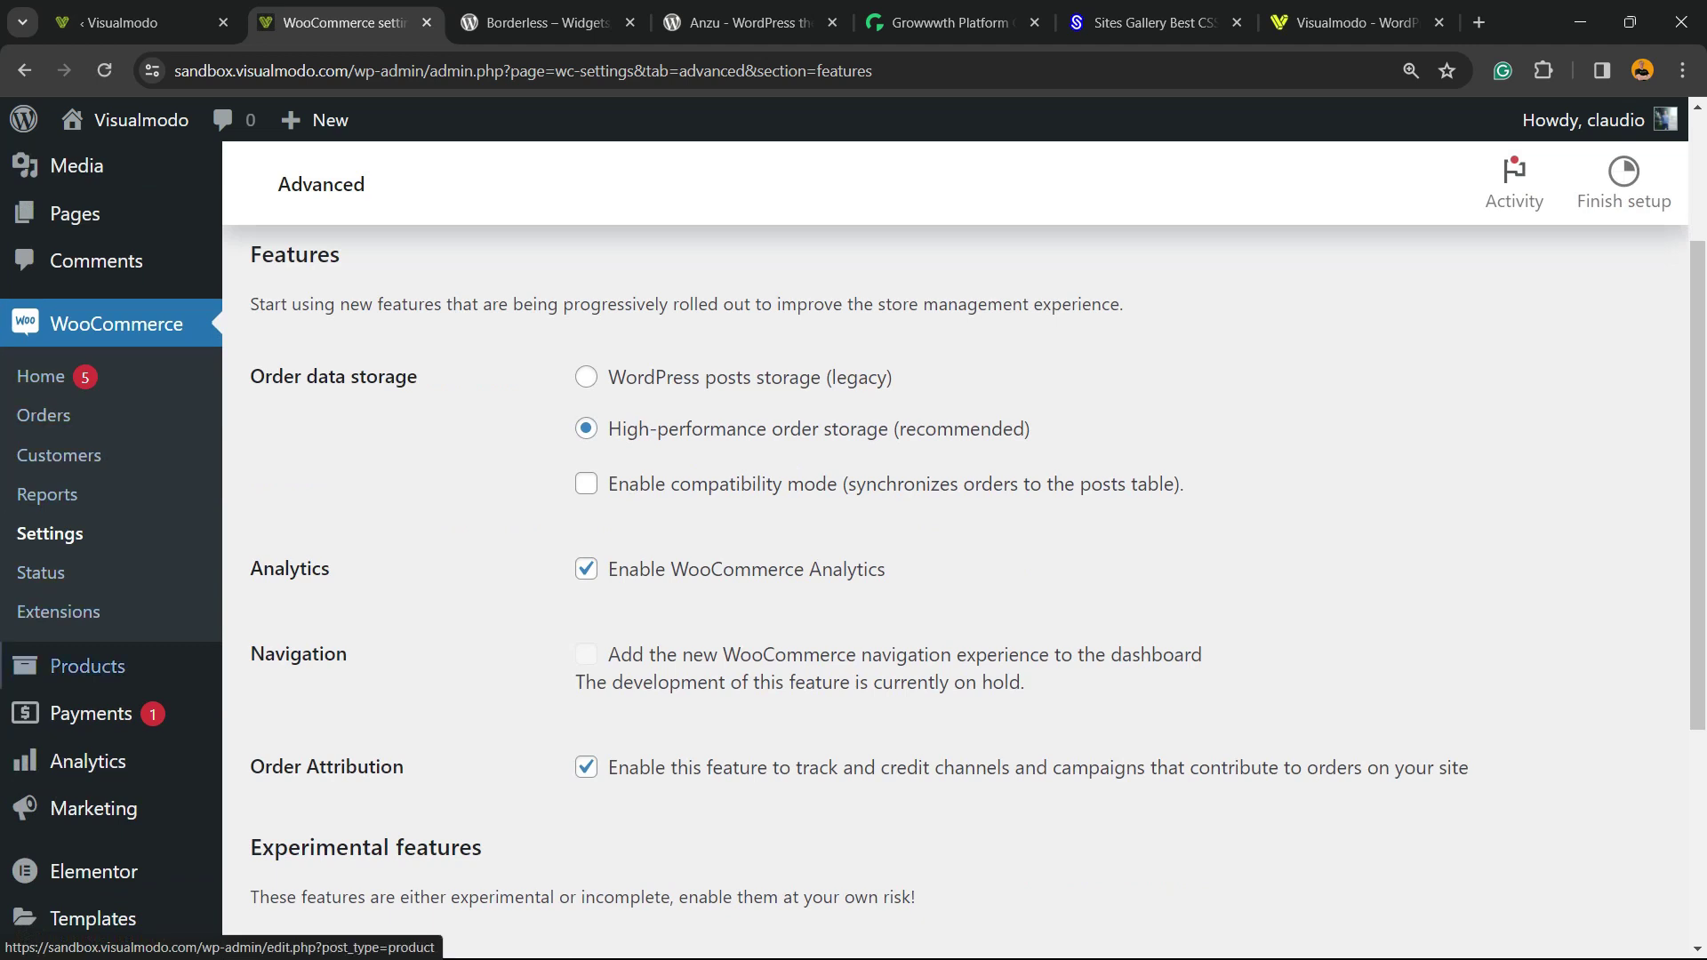
mouse_move(88, 666)
click(284, 709)
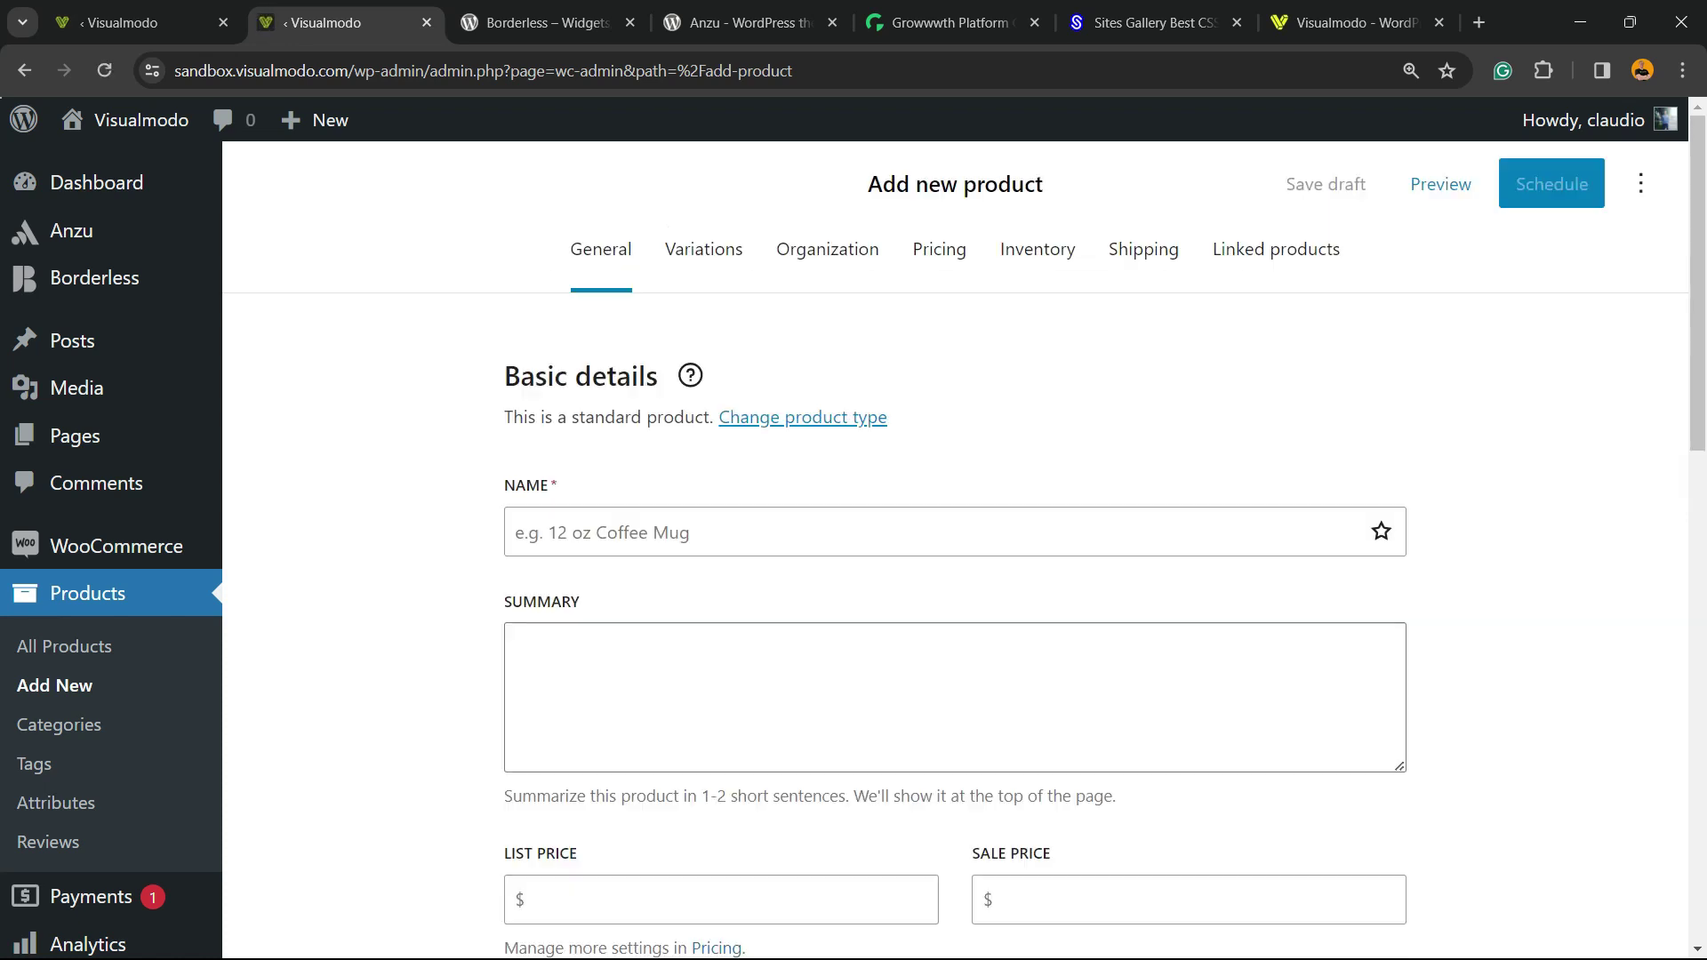
- Click through the Name, Summary and List Price fields, then open the description's Full editor
click(955, 533)
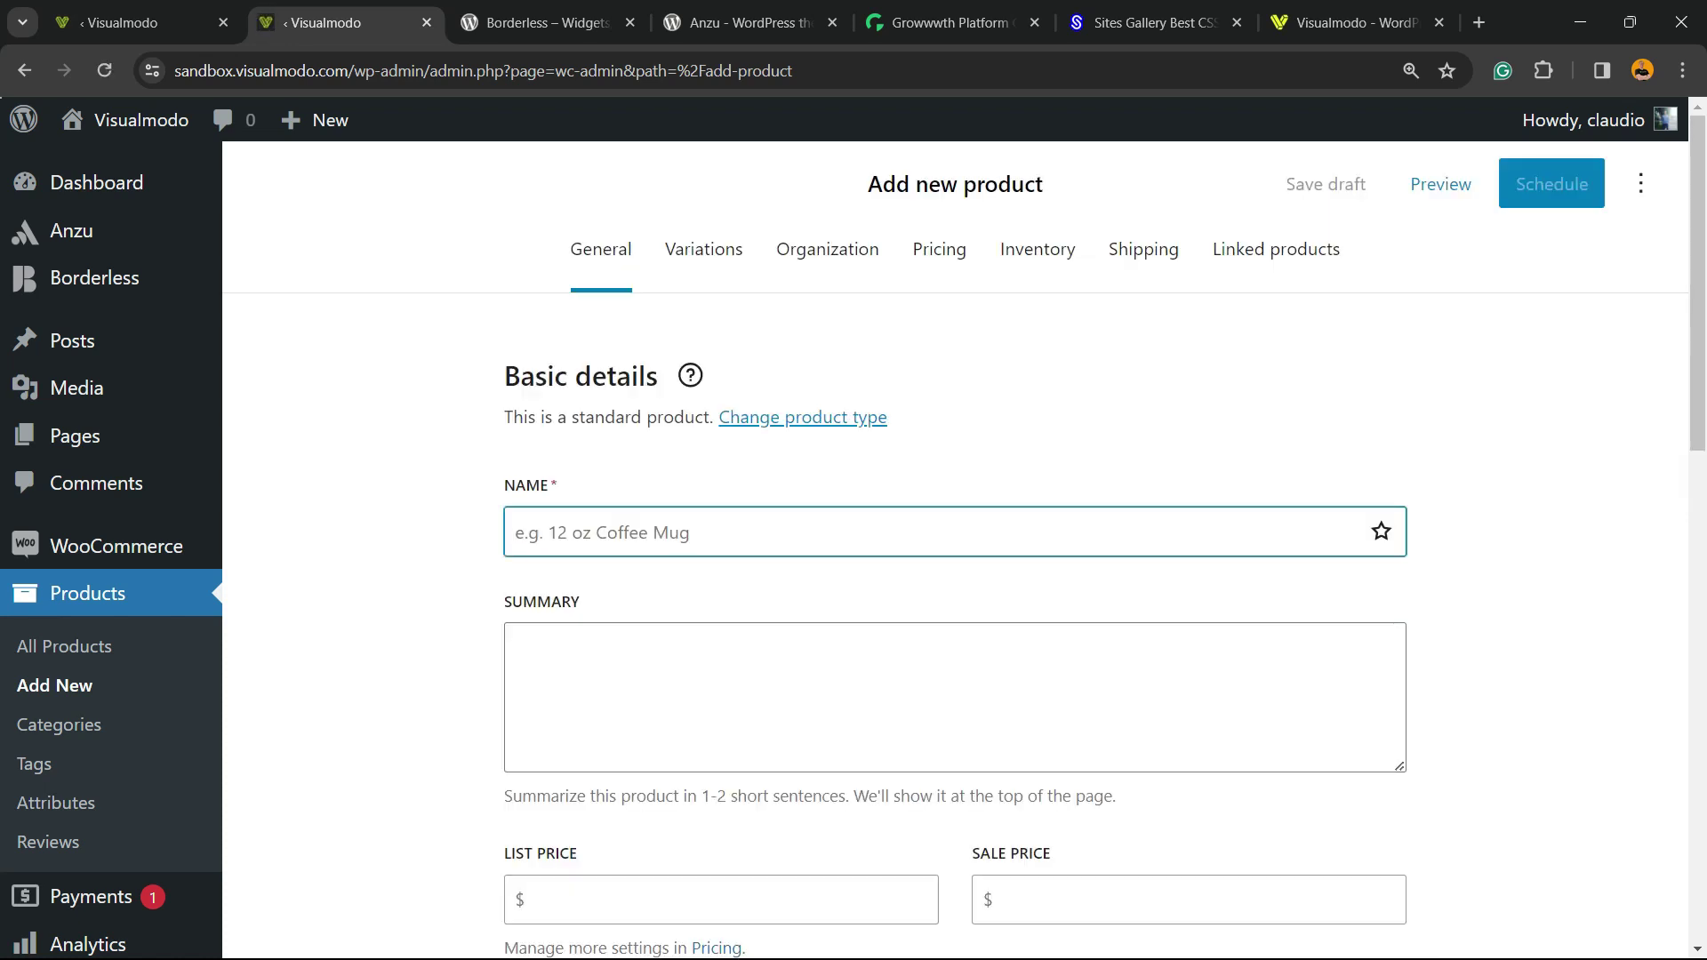
scroll(955, 552, down, 2)
click(955, 475)
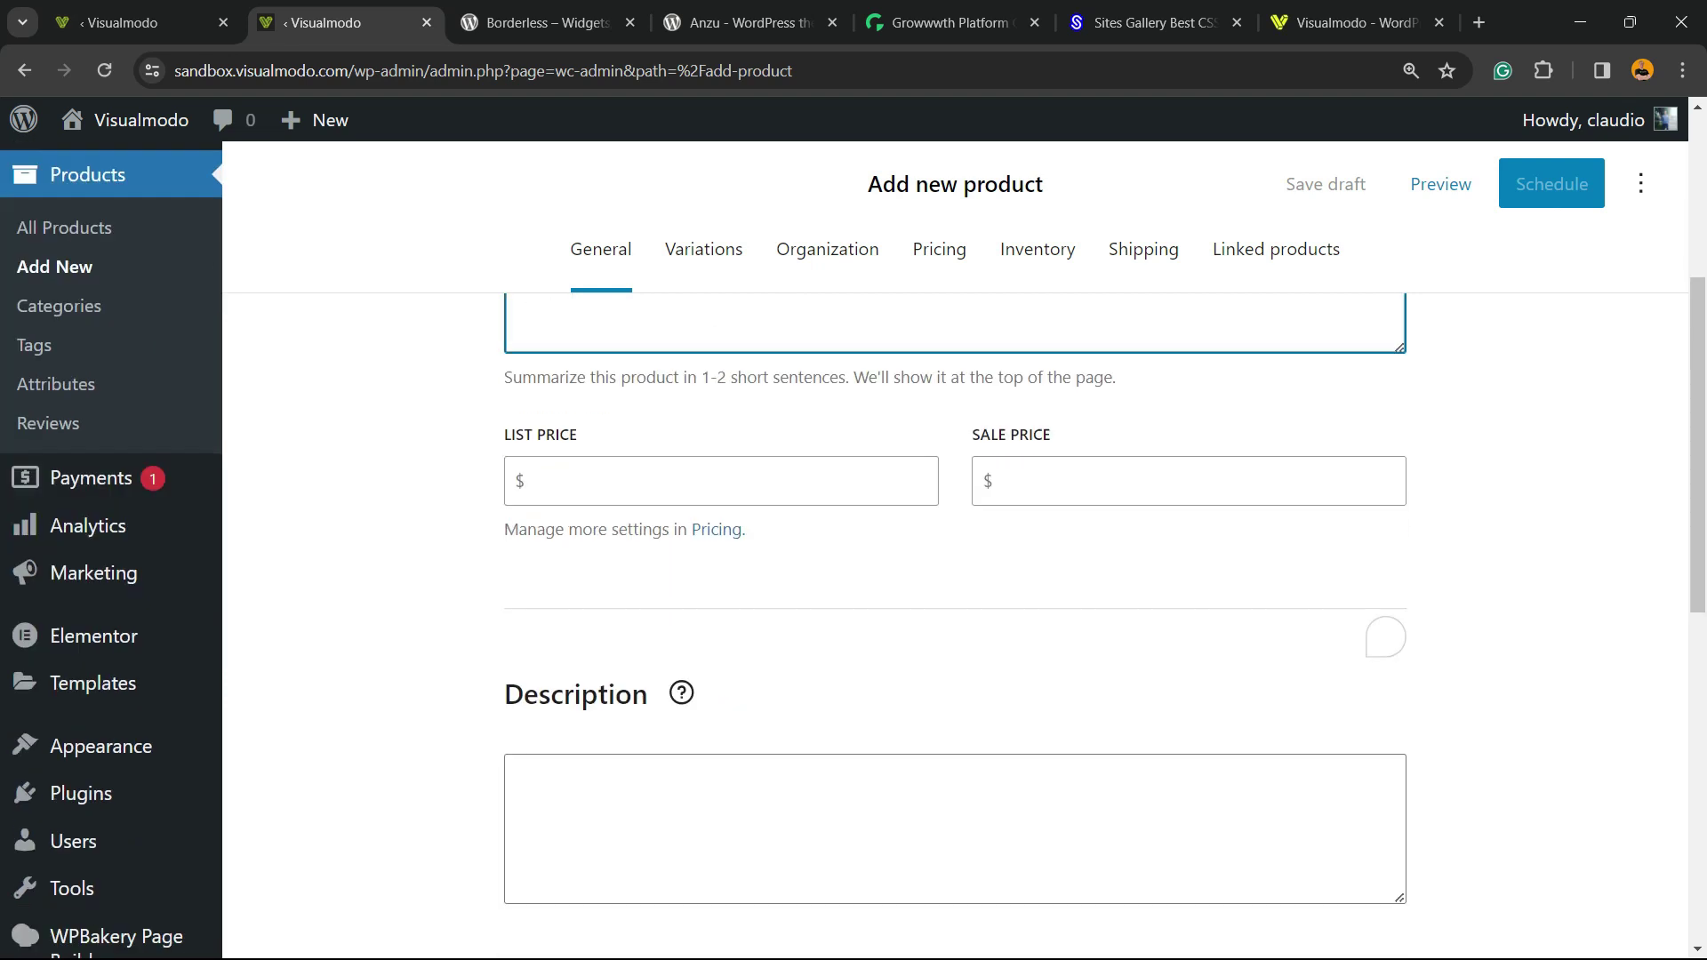
click(927, 455)
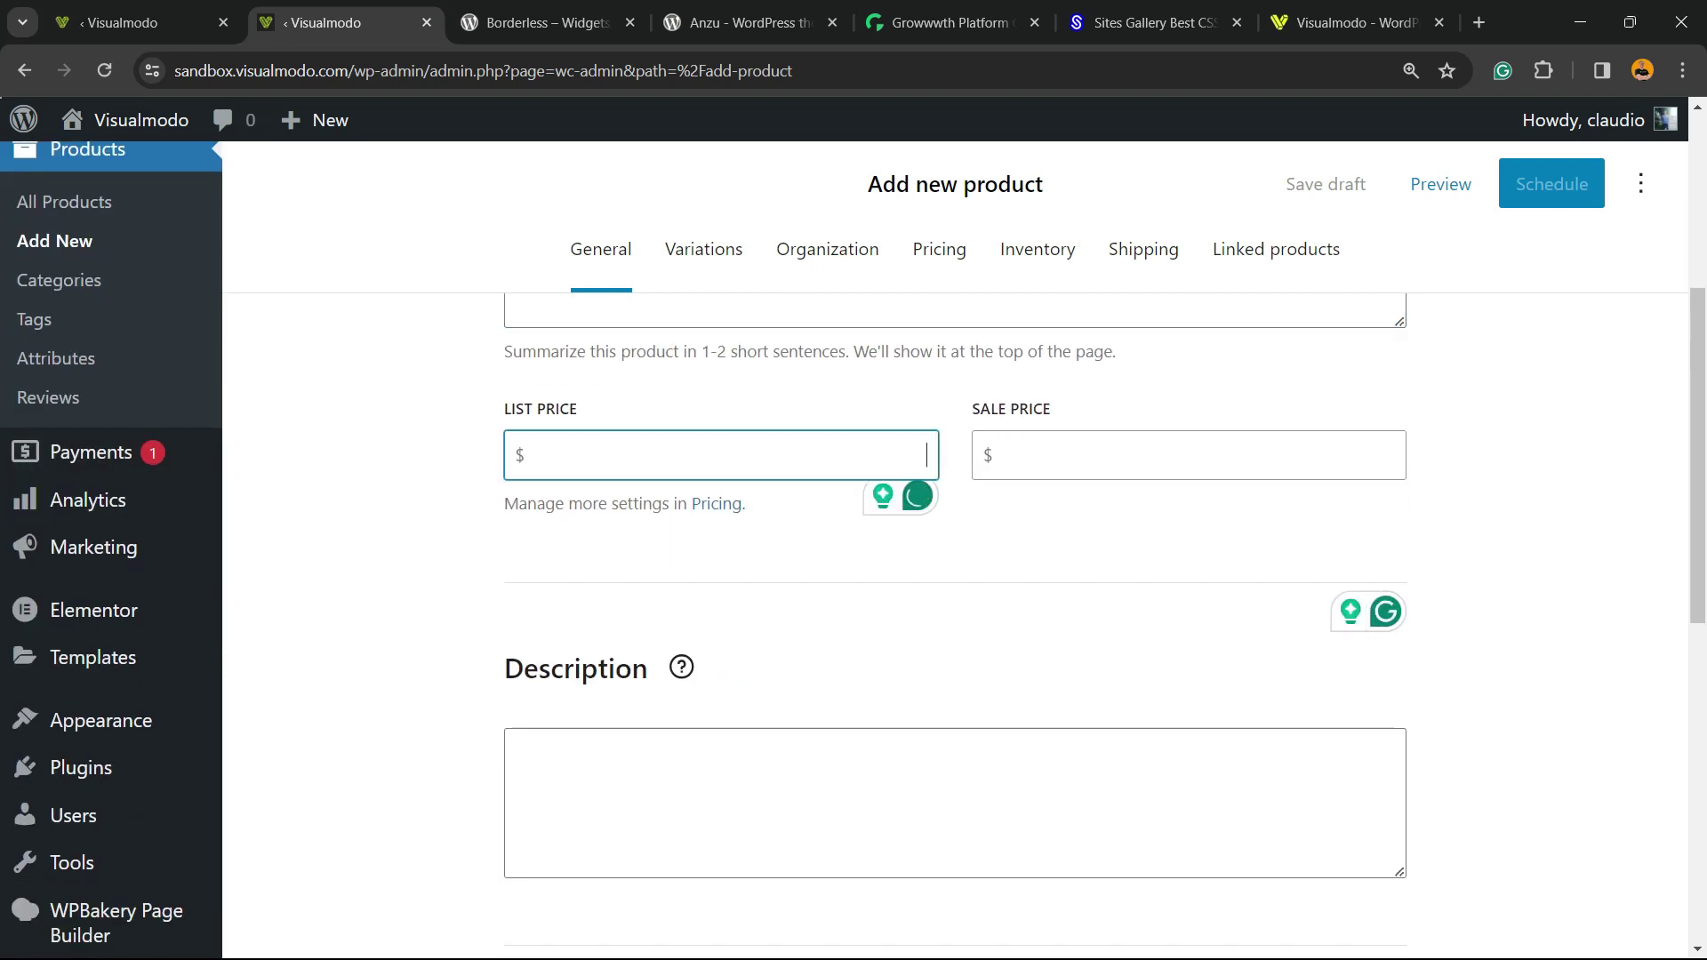
key(Tab)
key(Tab)
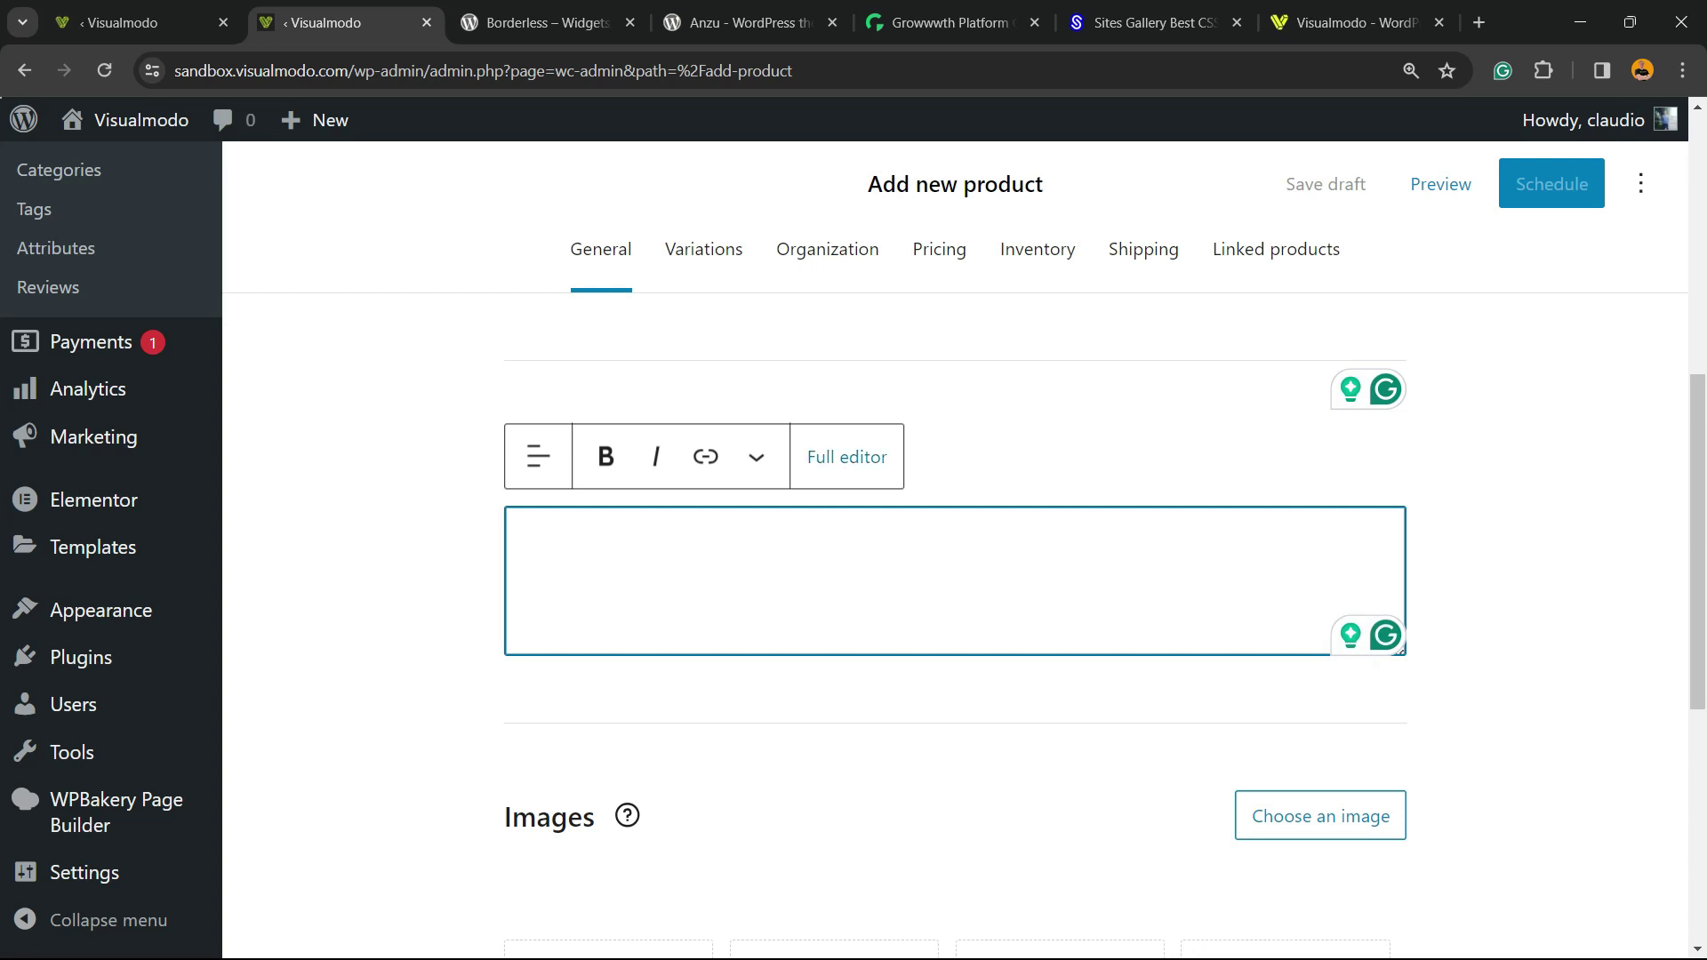
click(846, 457)
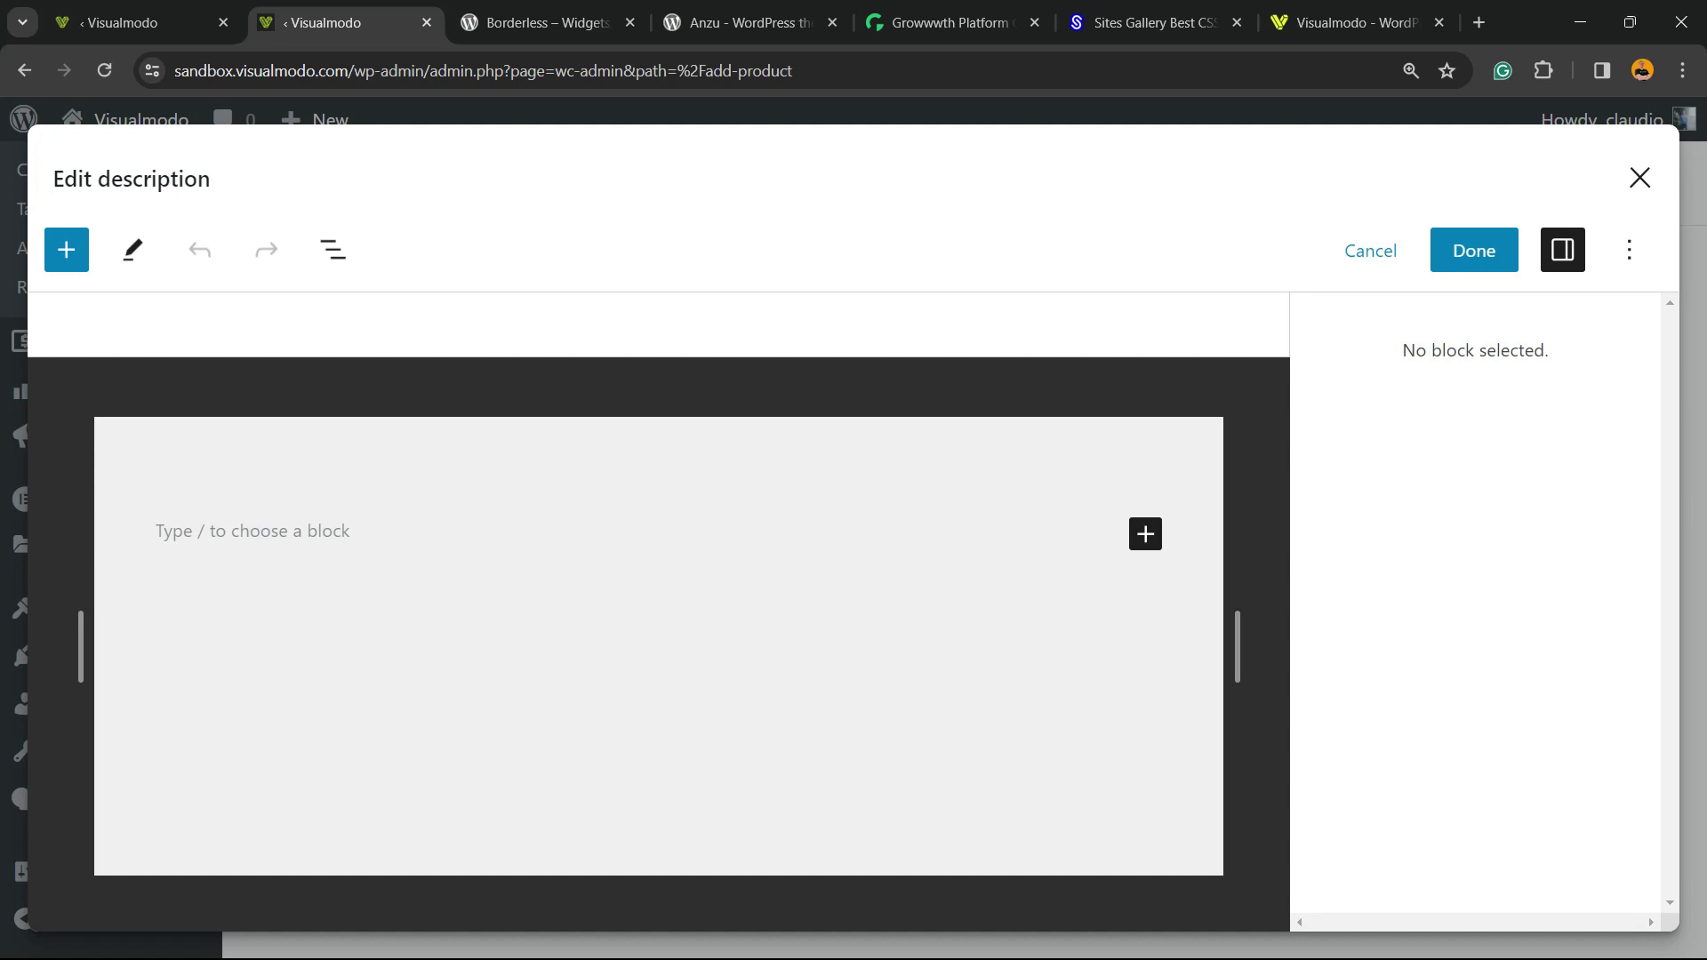
- Close the Edit description dialog and scroll down to the Images section
click(1640, 177)
scroll(956, 623, down, 12)
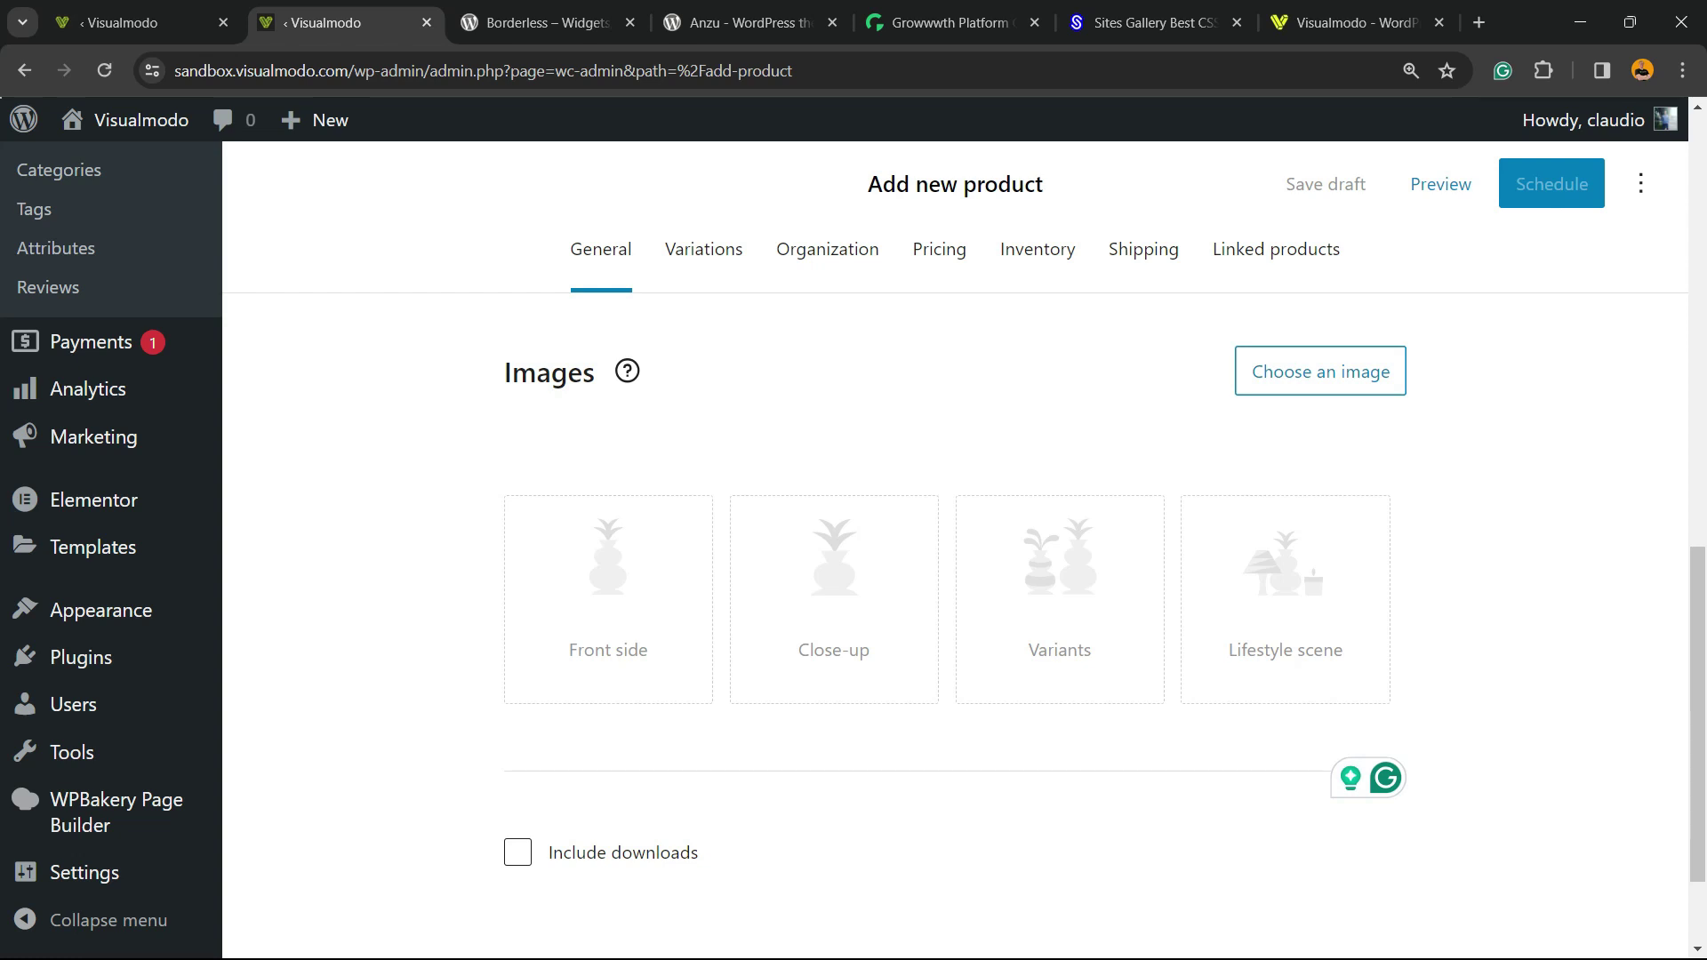
- Turn Include downloads on, look over Downloads, turn it off, then show the Variations tab
scroll(956, 622, down, 2)
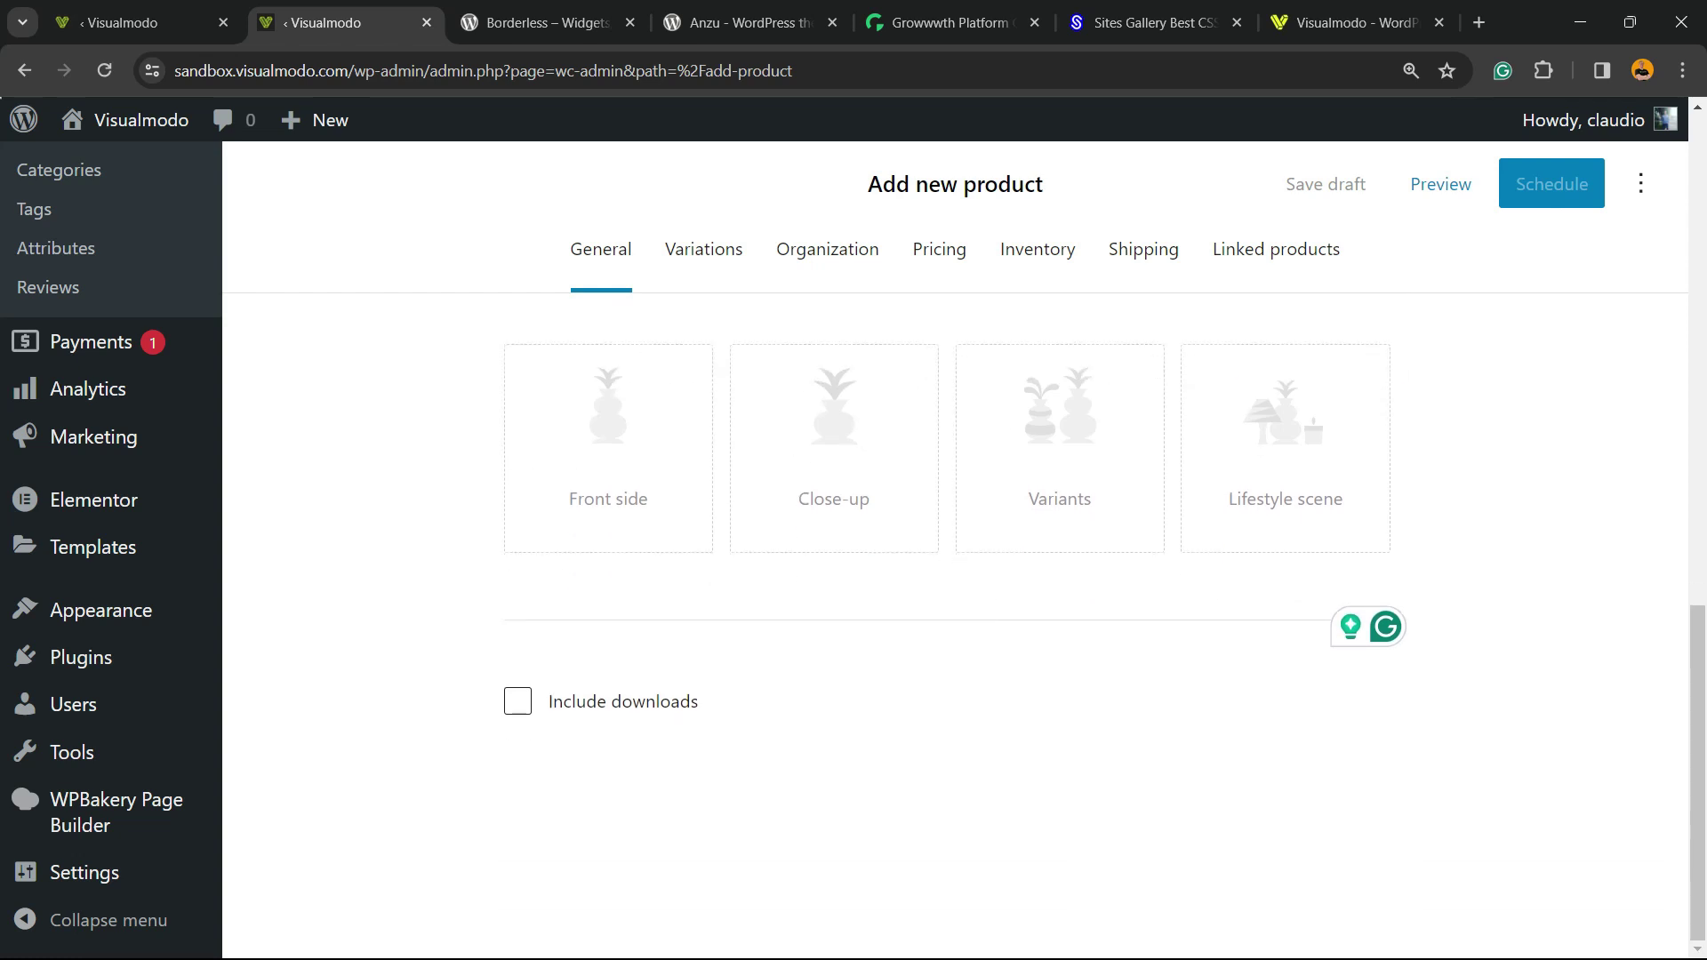
click(518, 702)
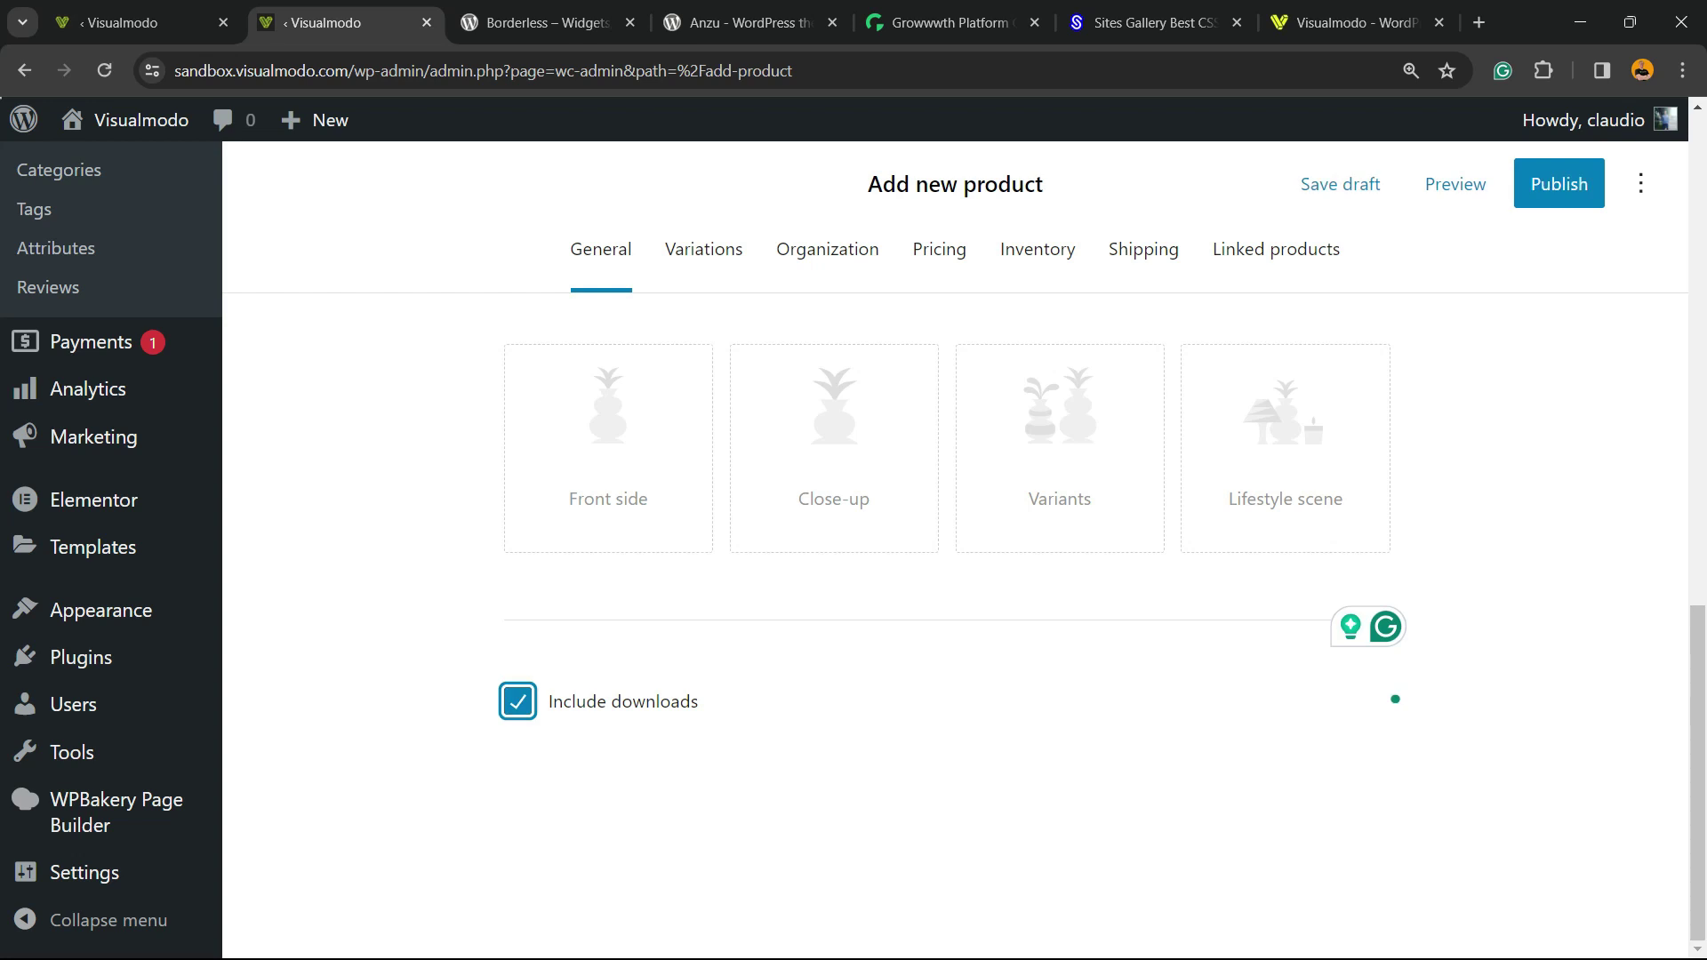
scroll(955, 622, down, 4)
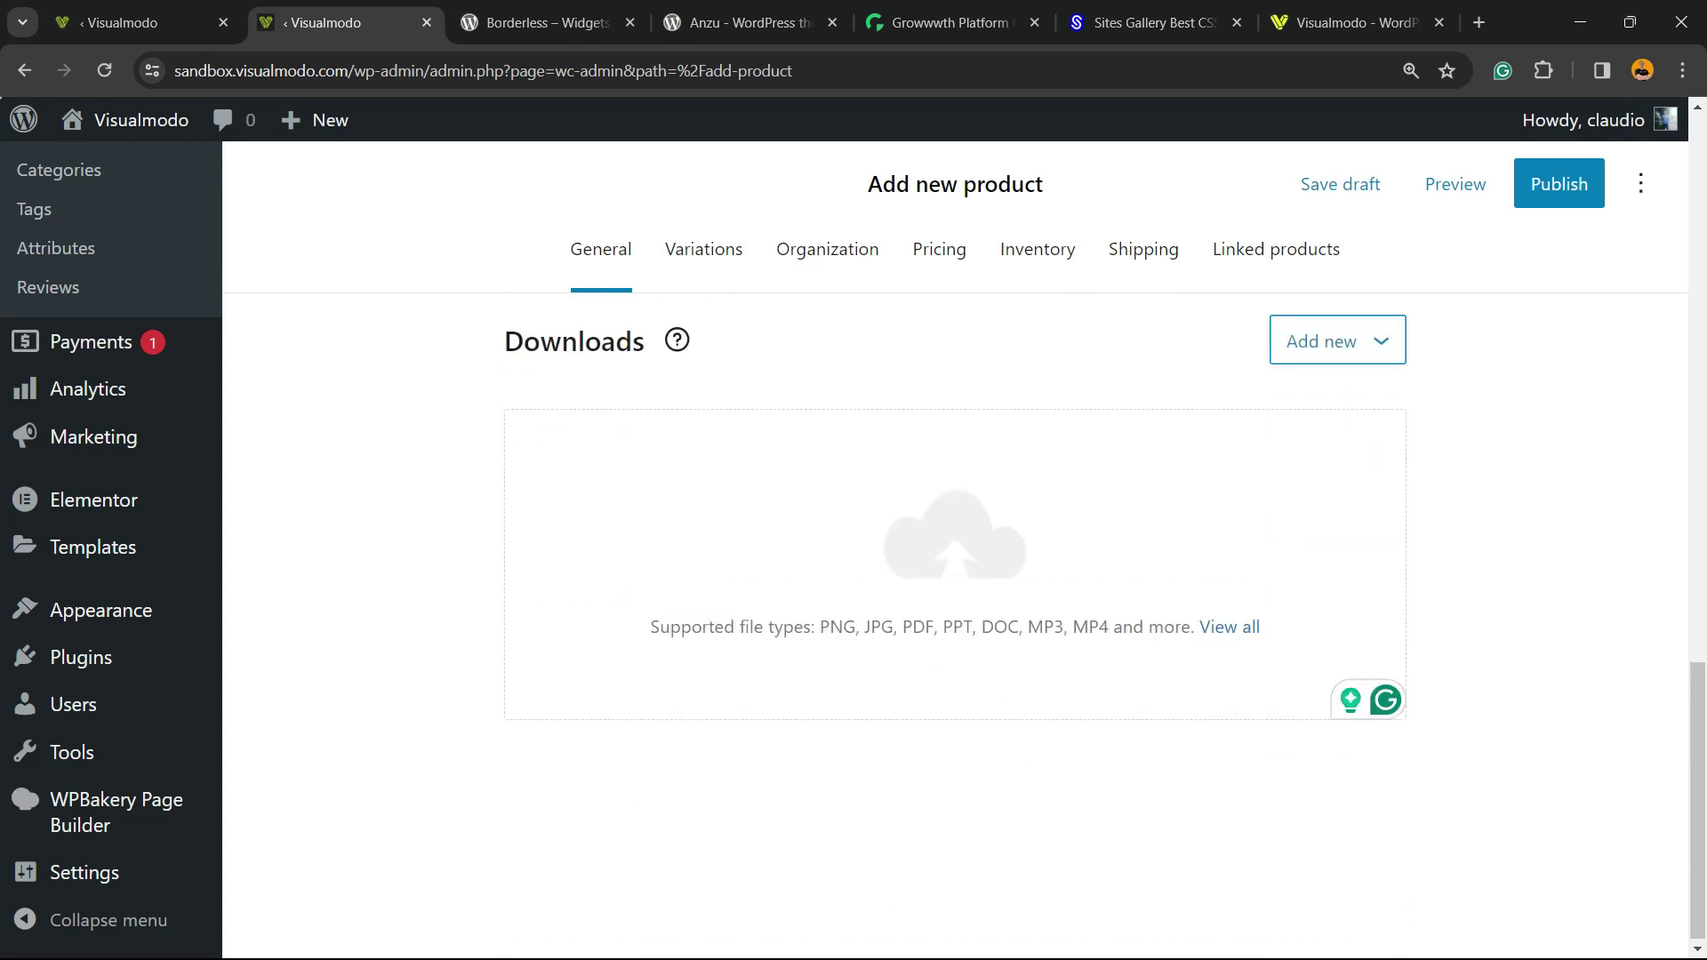
scroll(956, 534, up, 2)
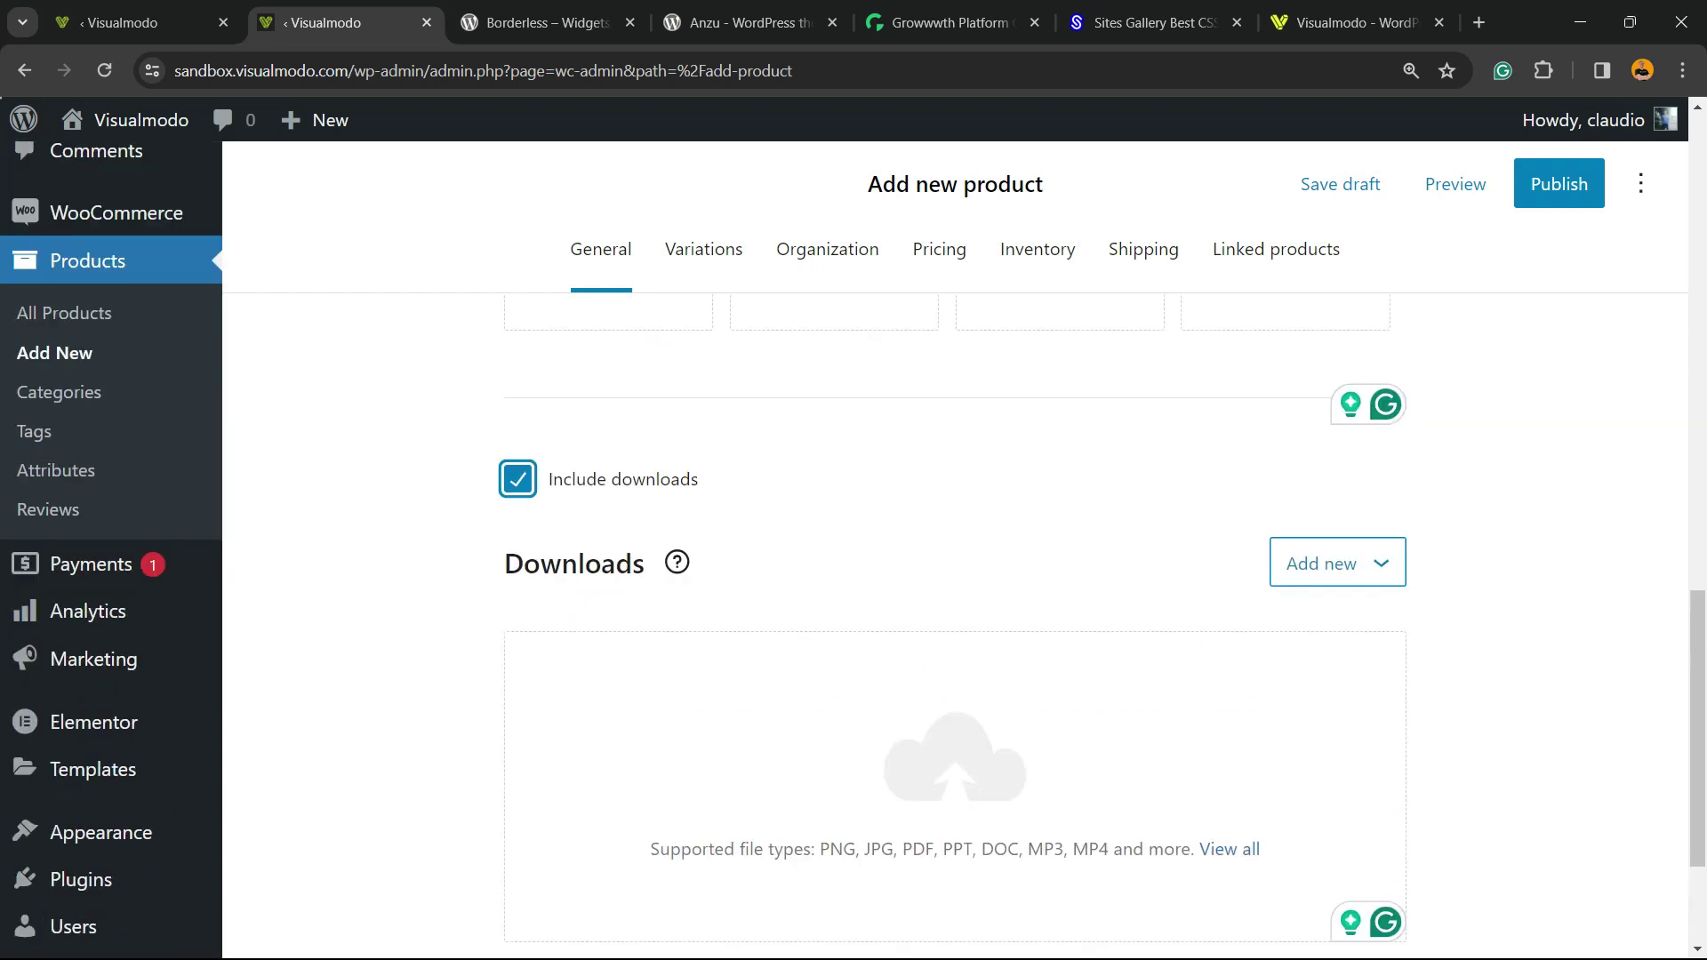
click(519, 480)
scroll(519, 480, up, 2)
click(703, 250)
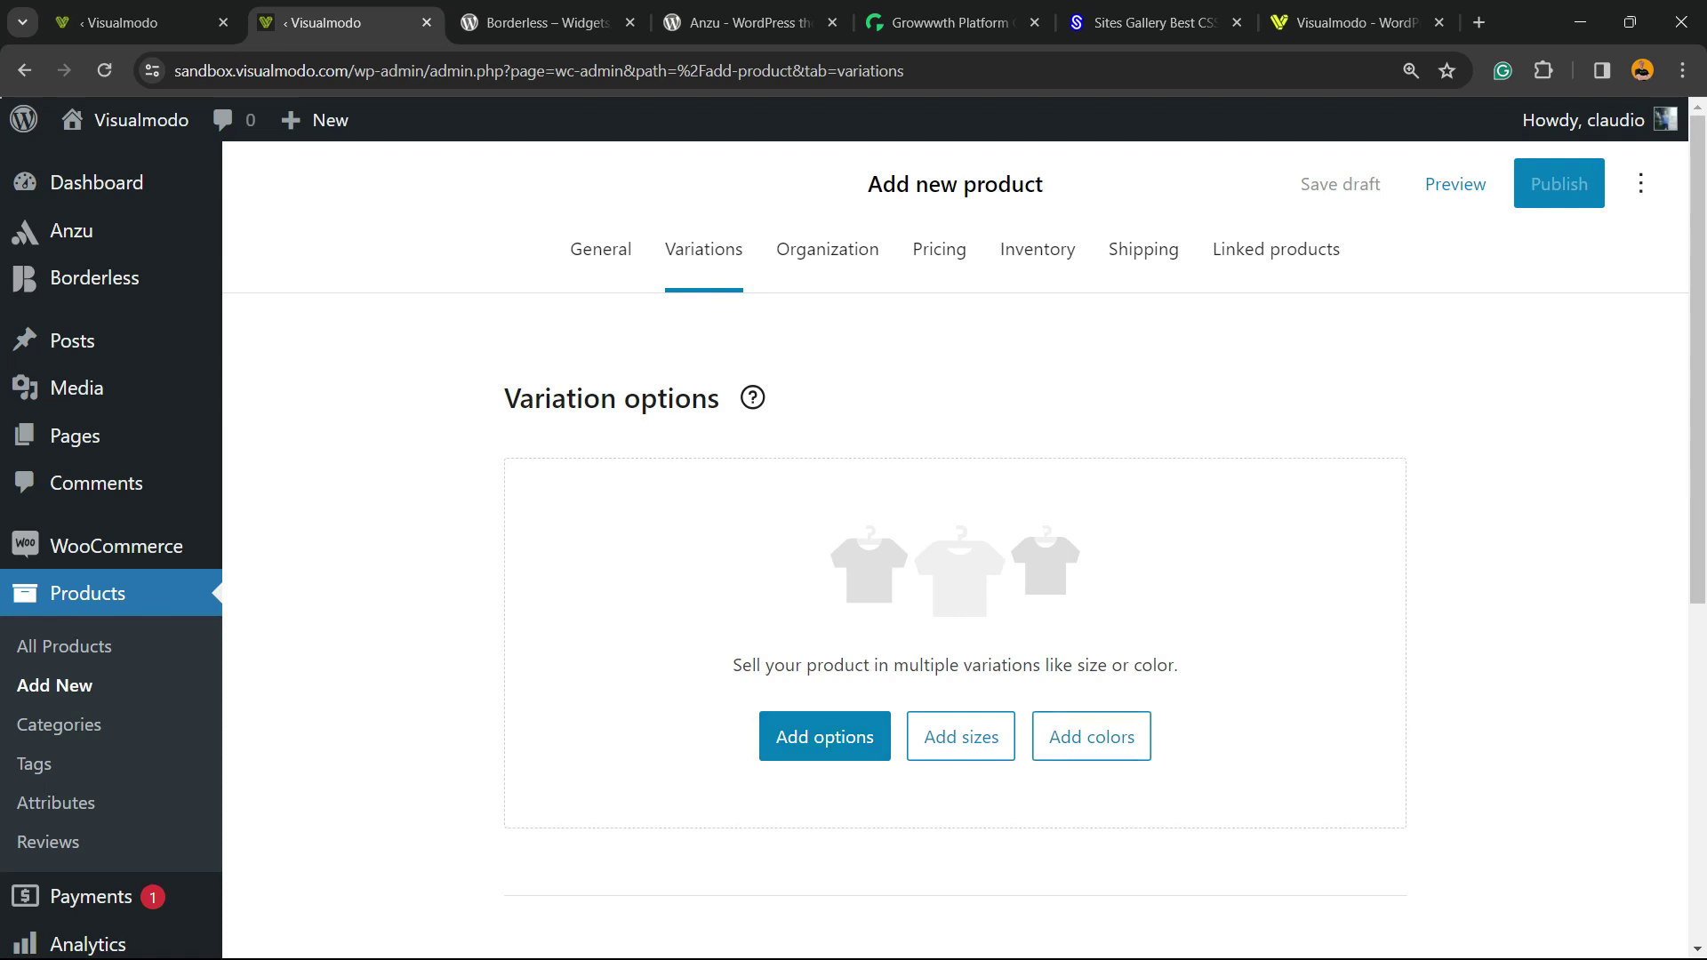
- Browse the Organization and Pricing tabs, ending on Inventory with SKU and stock status
click(939, 250)
click(827, 250)
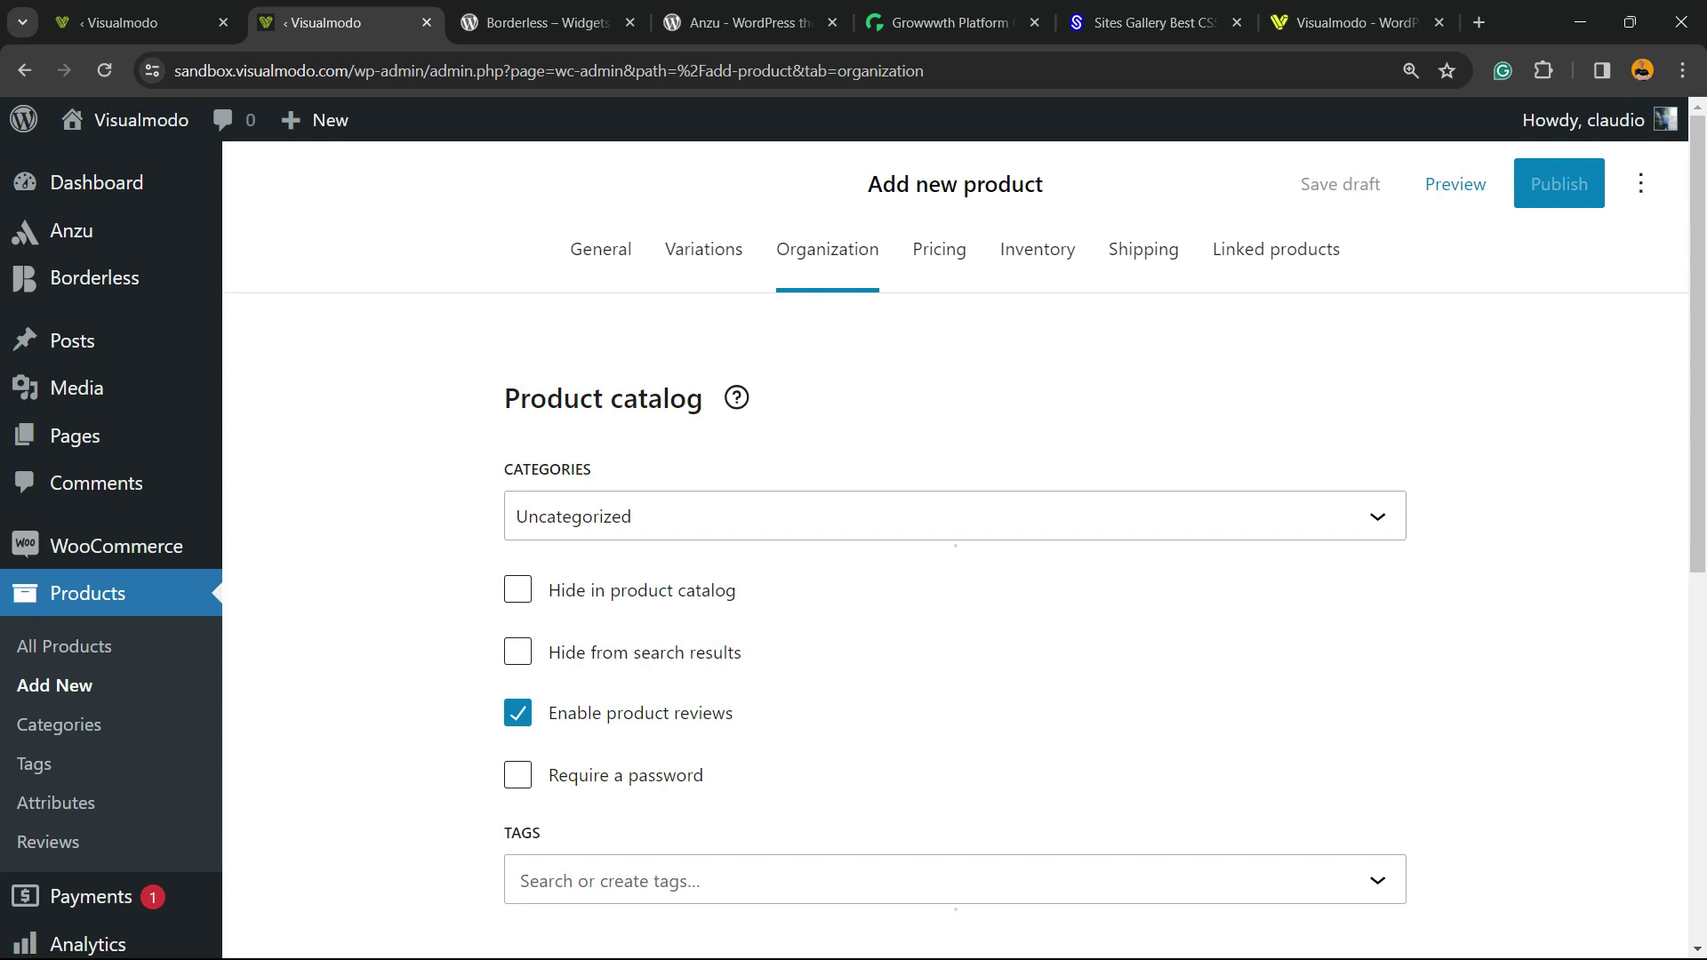
scroll(956, 533, down, 8)
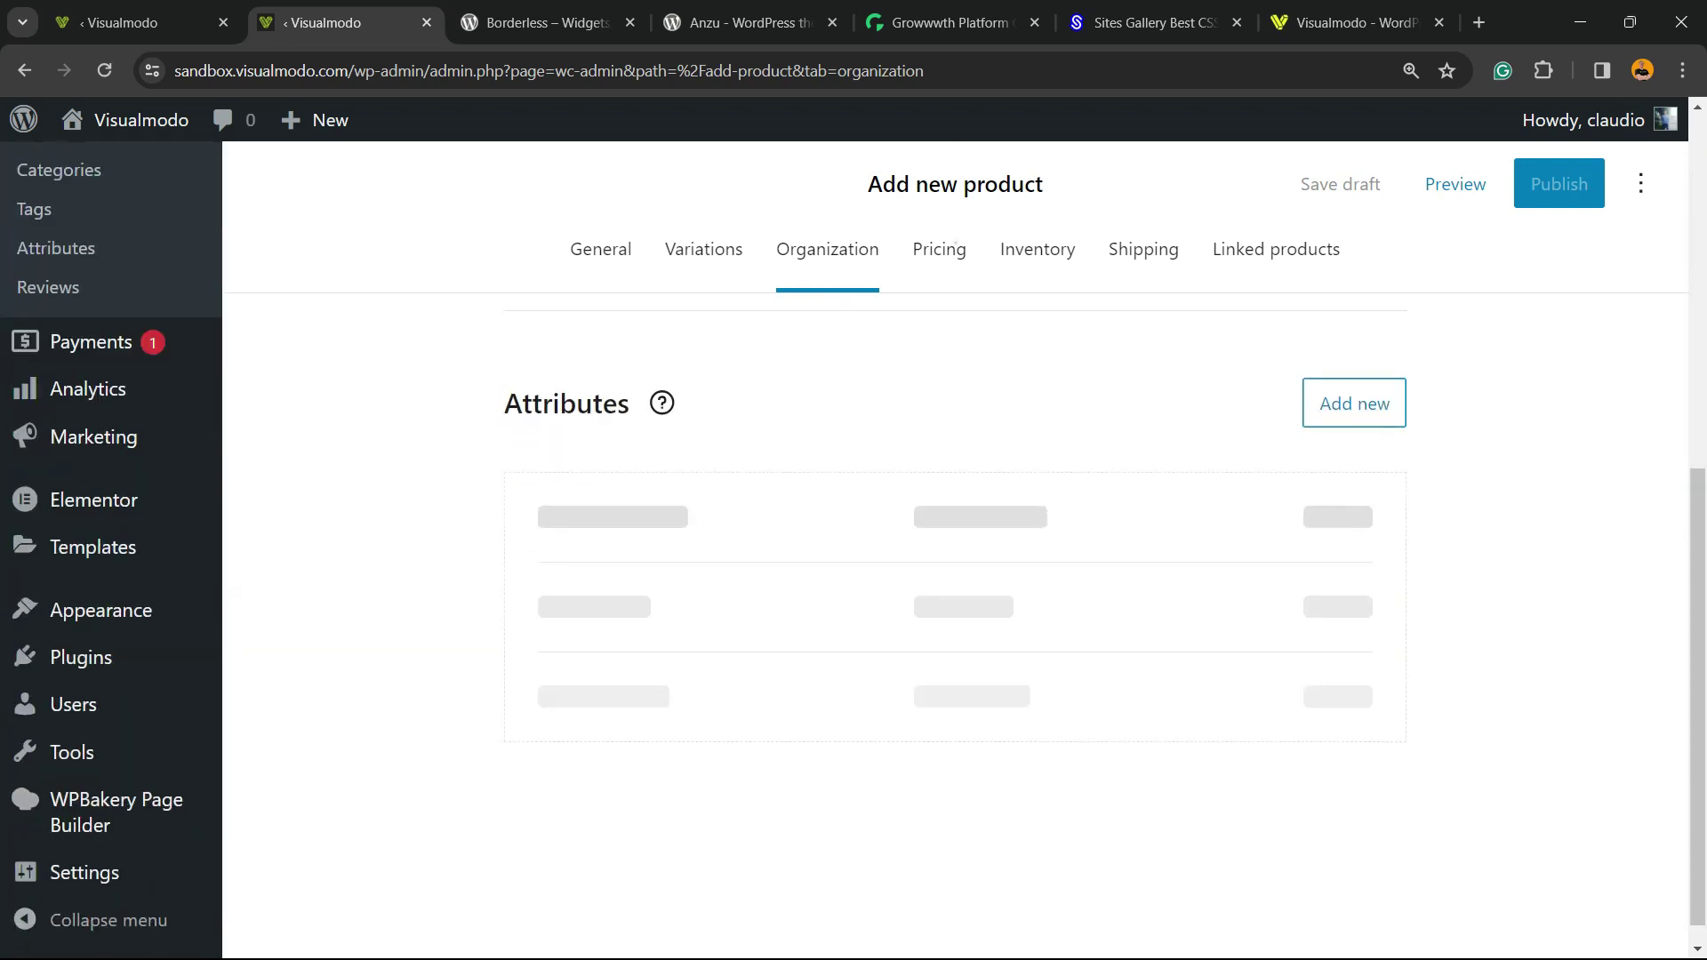
scroll(956, 533, down, 1)
scroll(956, 534, up, 7)
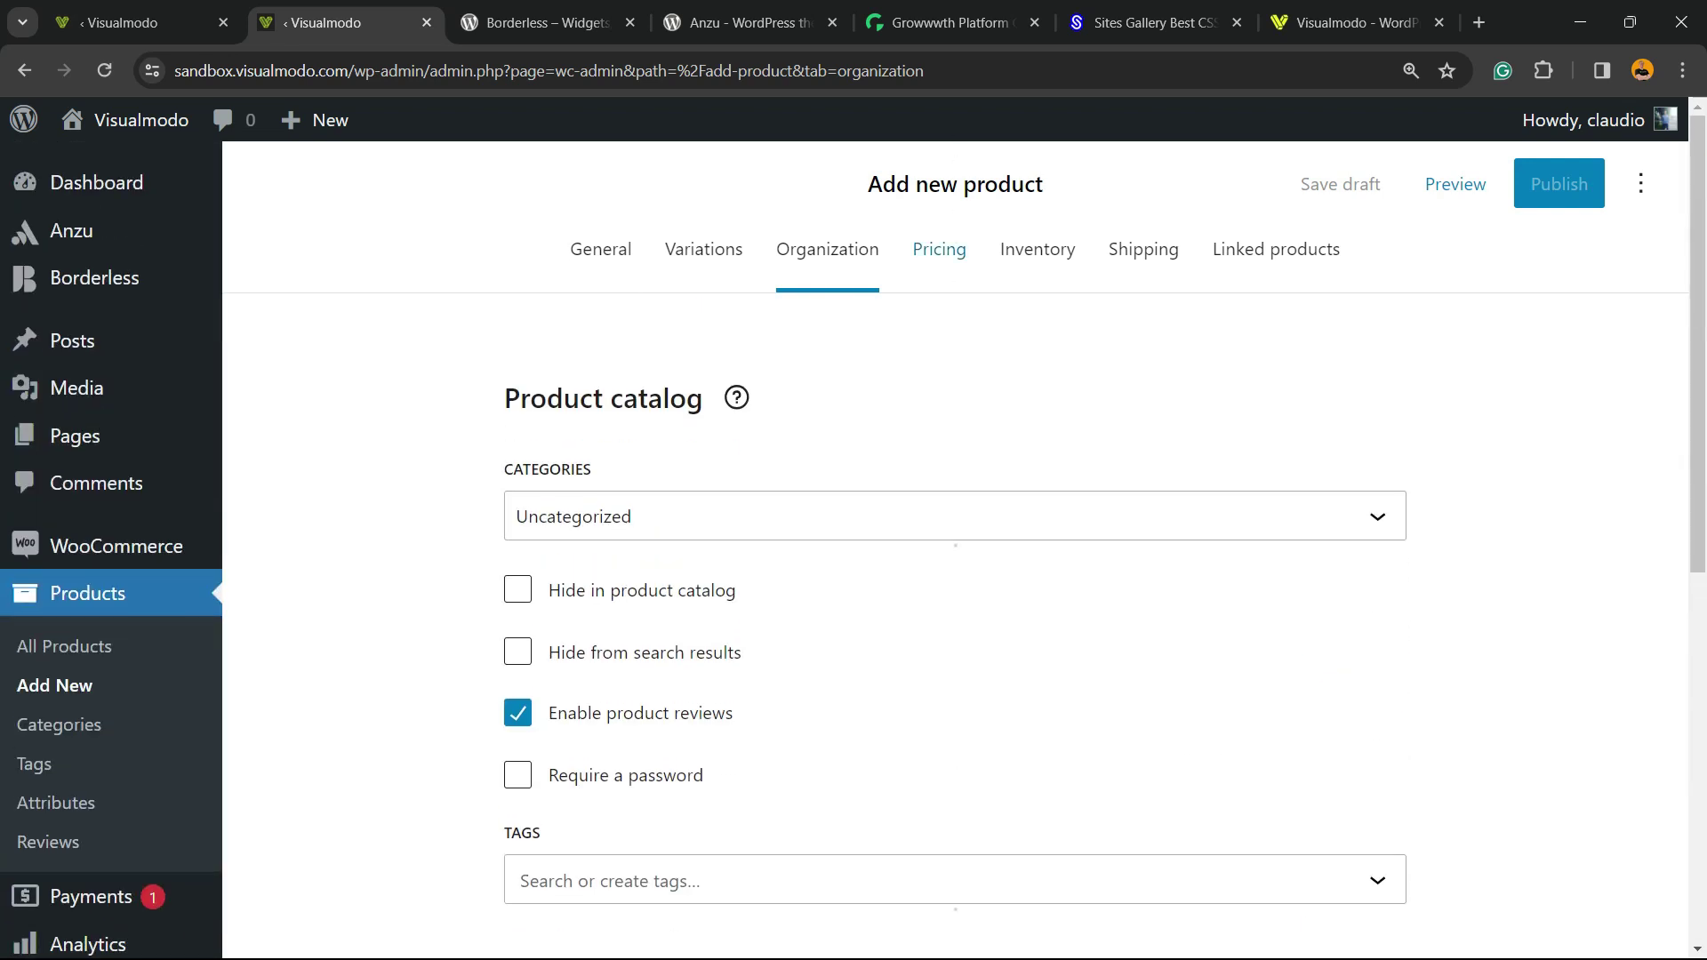
click(939, 250)
scroll(956, 533, down, 4)
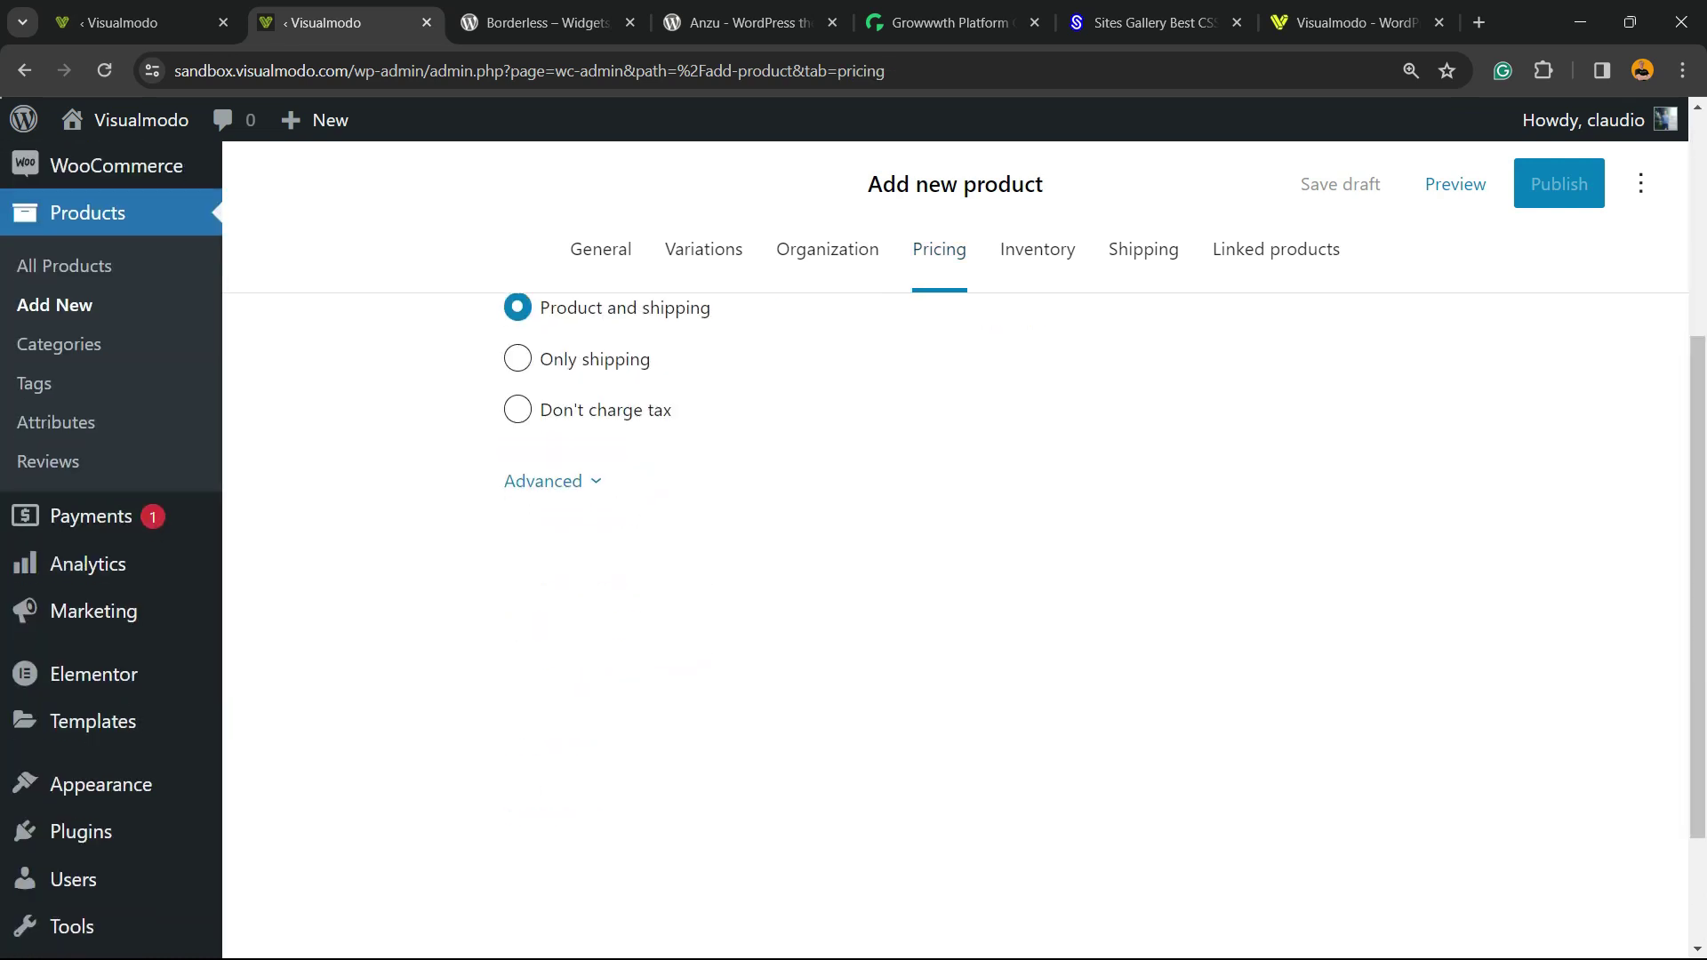
scroll(956, 534, up, 5)
click(1037, 249)
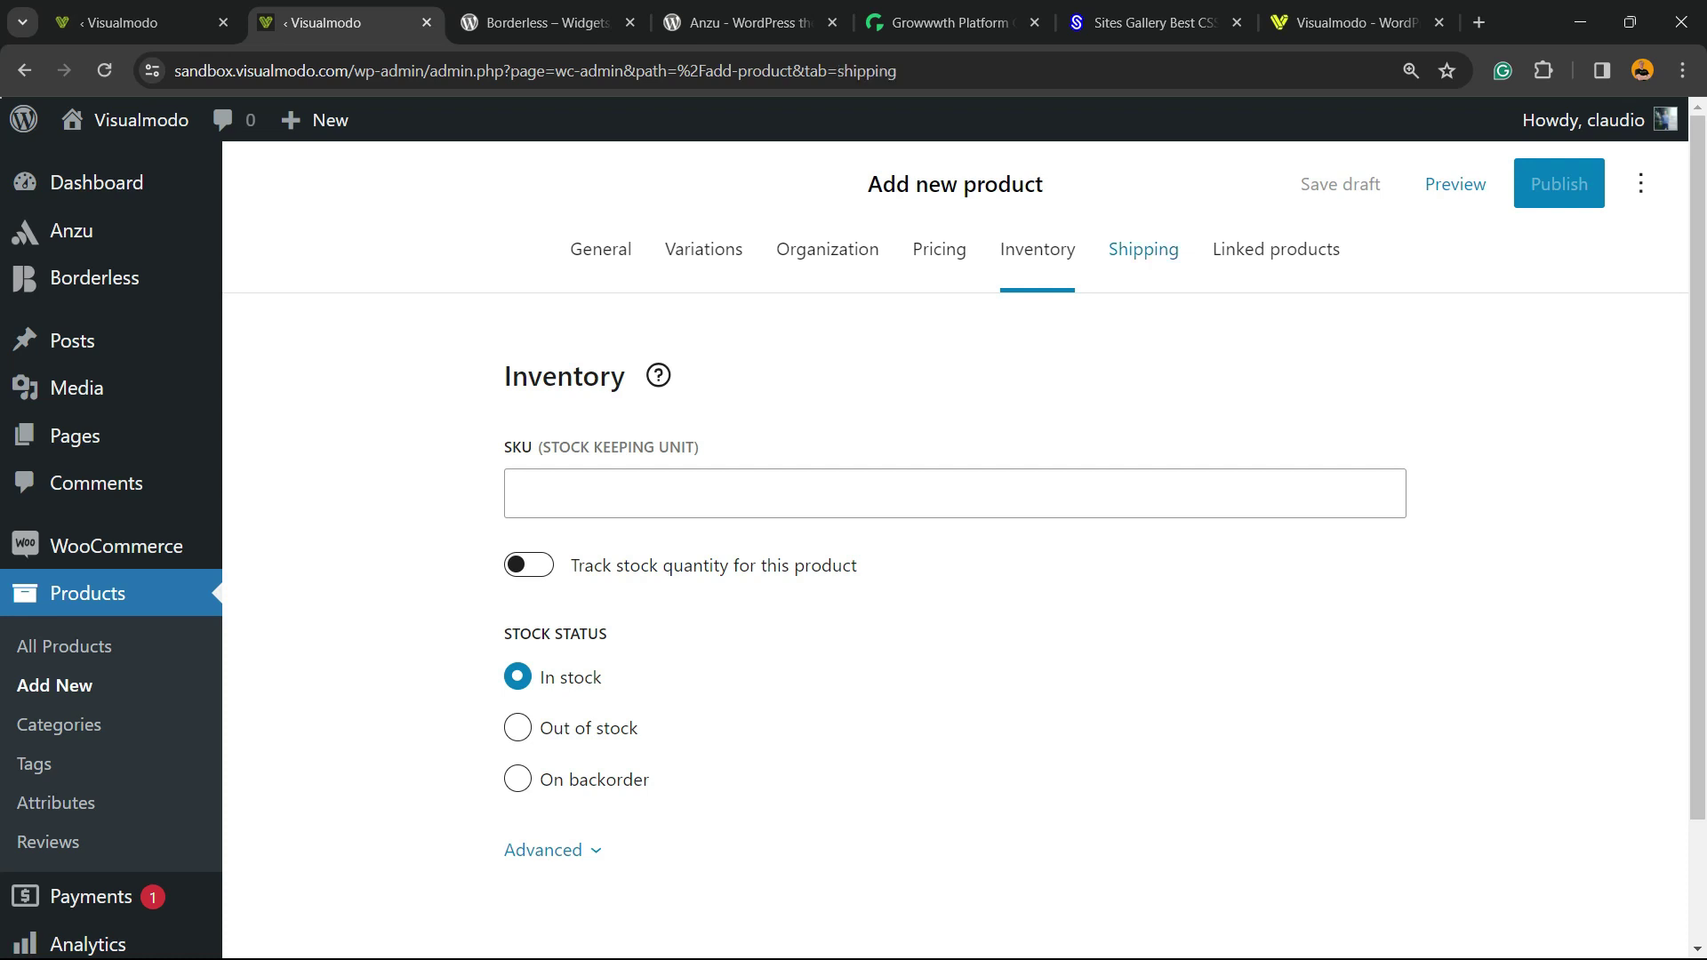
- View the Shipping tab's dimensions, then the Linked products tab with its upsells
click(1145, 250)
scroll(956, 623, down, 5)
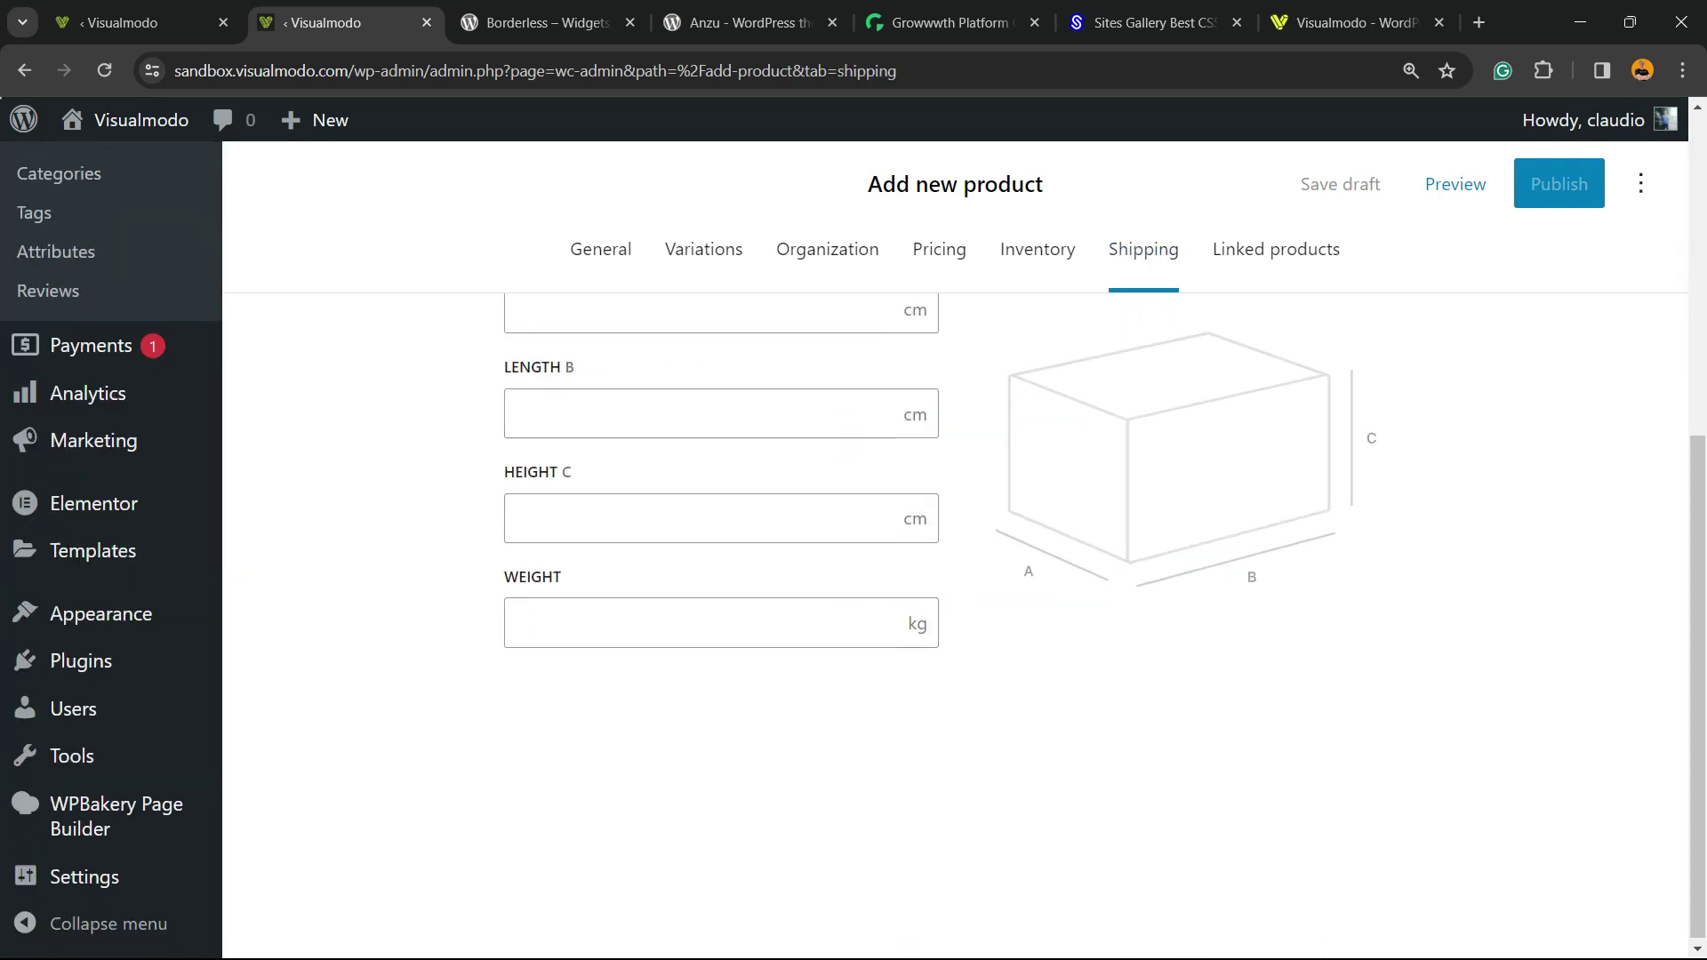
scroll(956, 622, up, 5)
click(1276, 250)
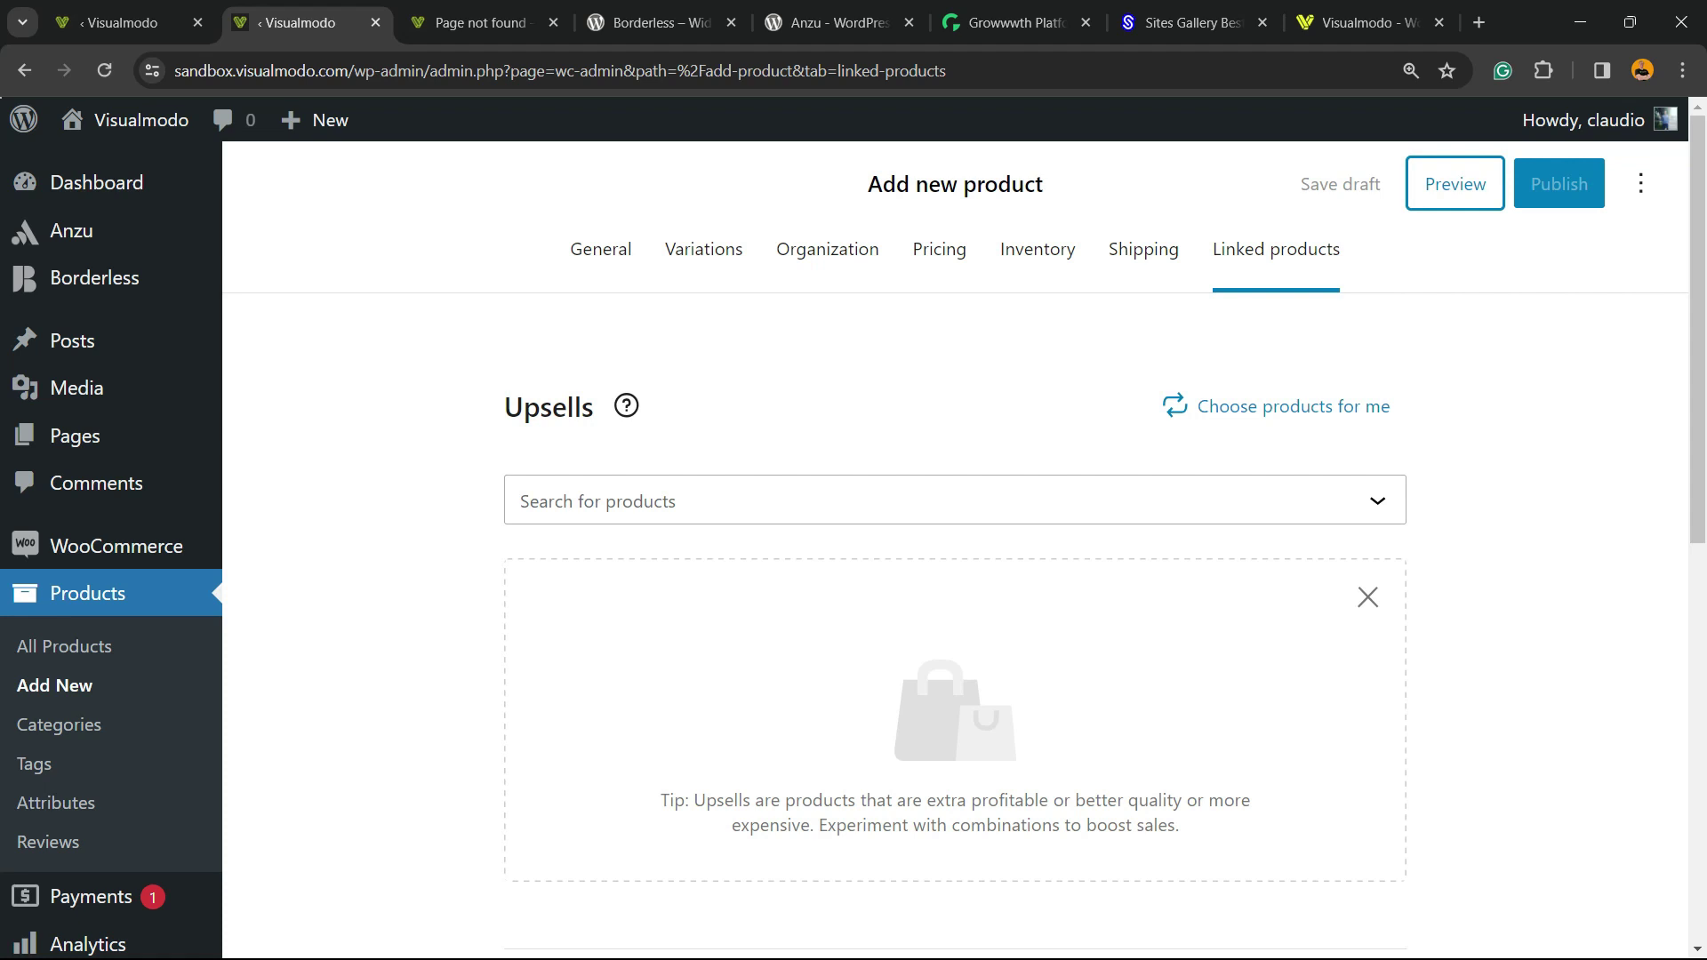
- Show the Borderless plugin page and select its full plugin title
click(658, 22)
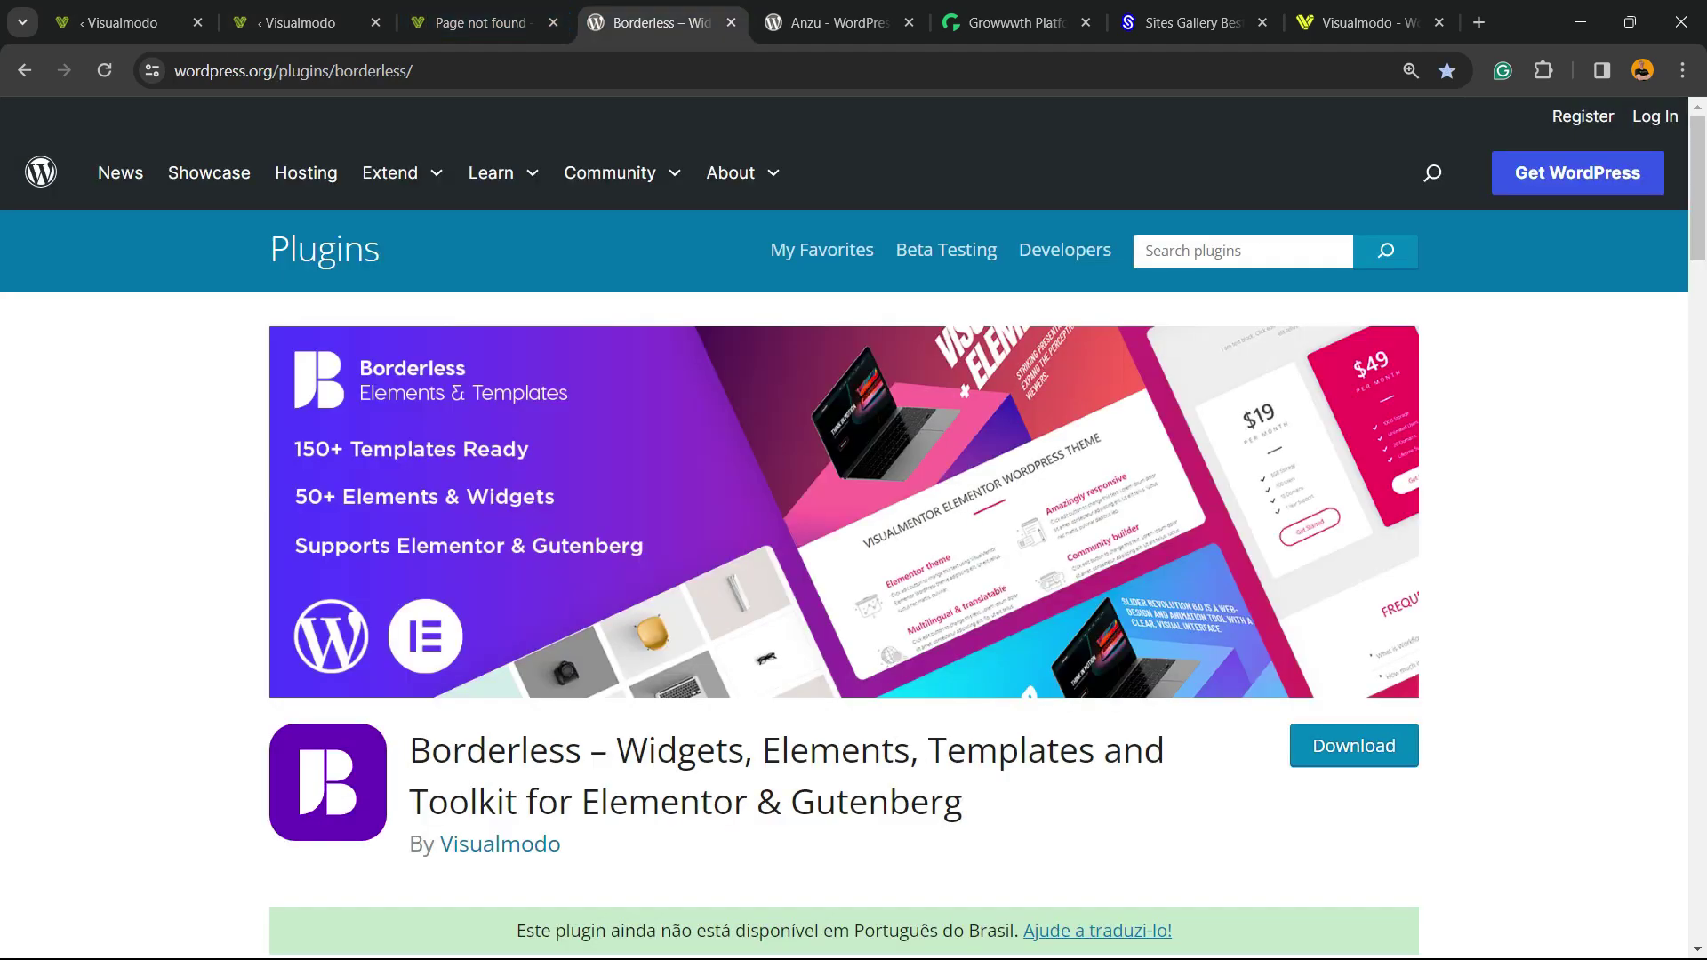
double_click(496, 750)
double_click(680, 749)
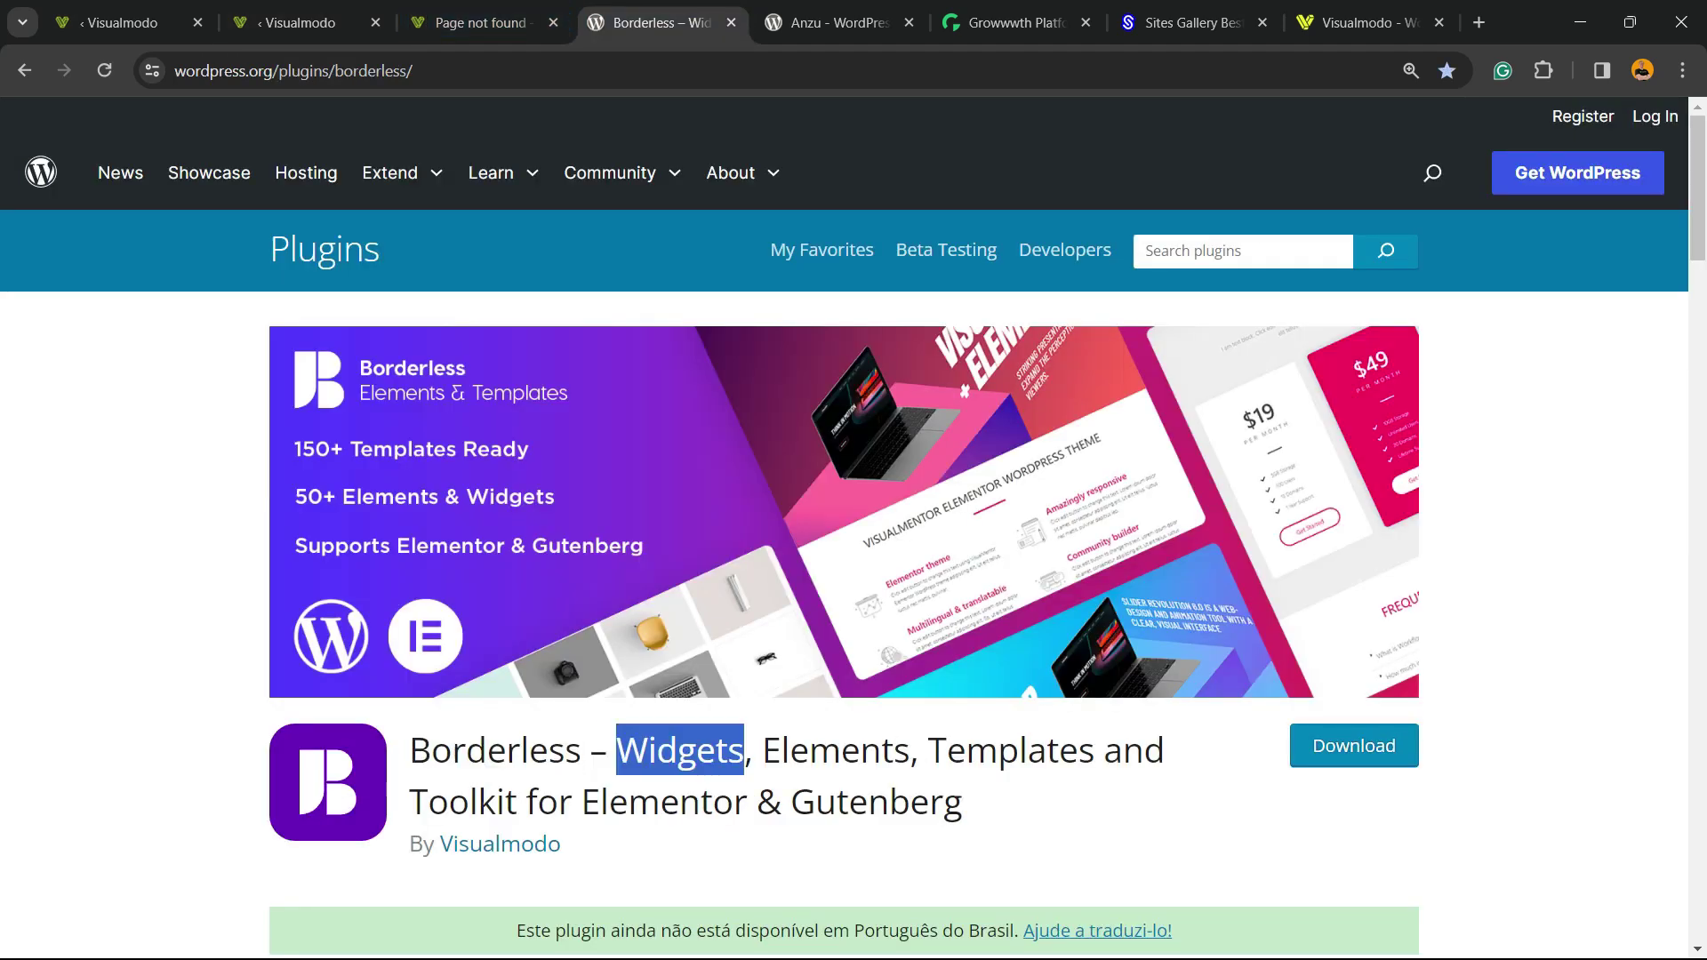
triple_click(680, 750)
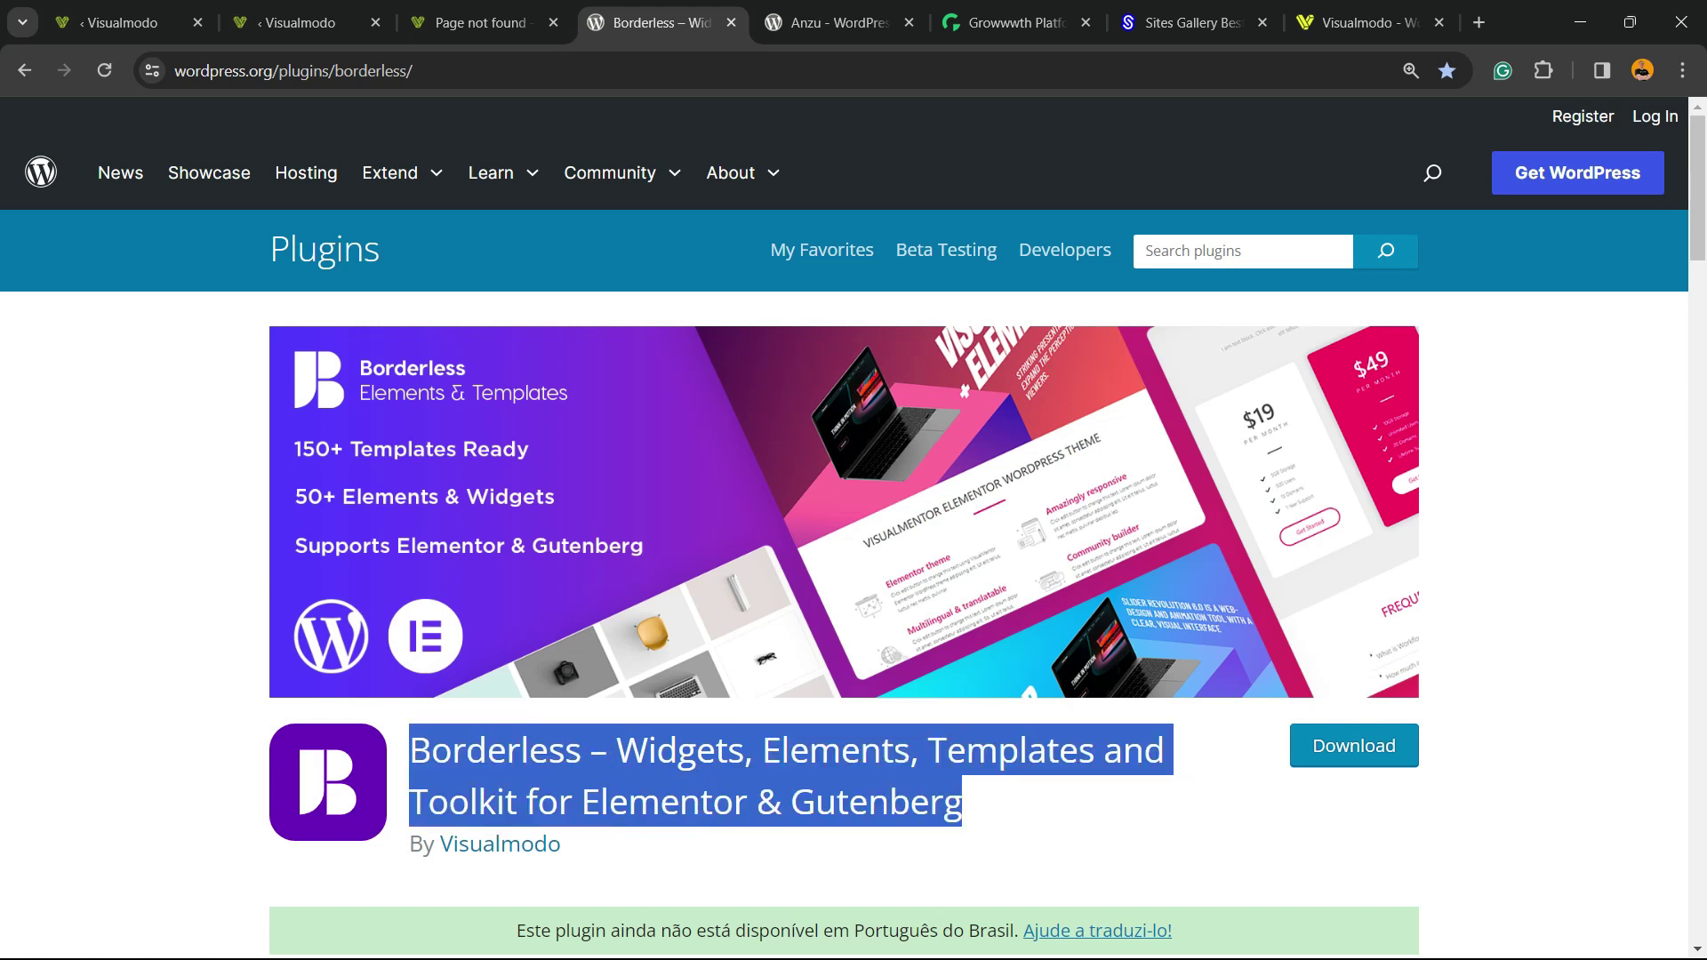
- Move to the Anzu theme page and select its heading and the Installations stat
key(ctrl+Tab)
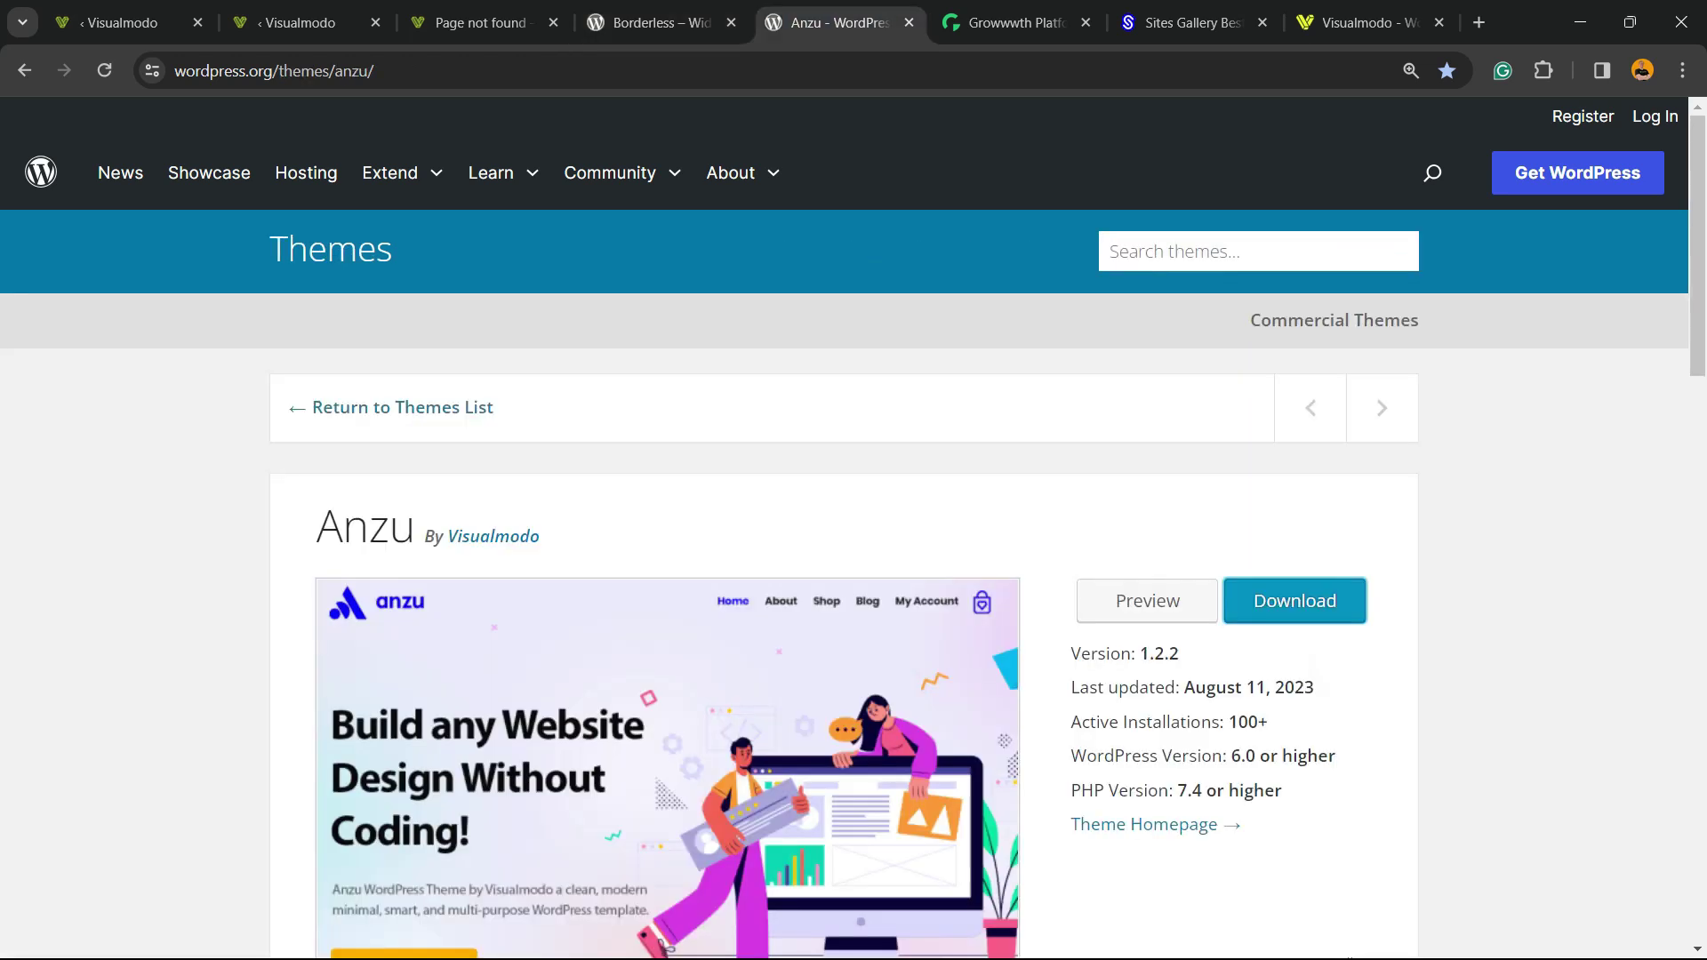
double_click(366, 527)
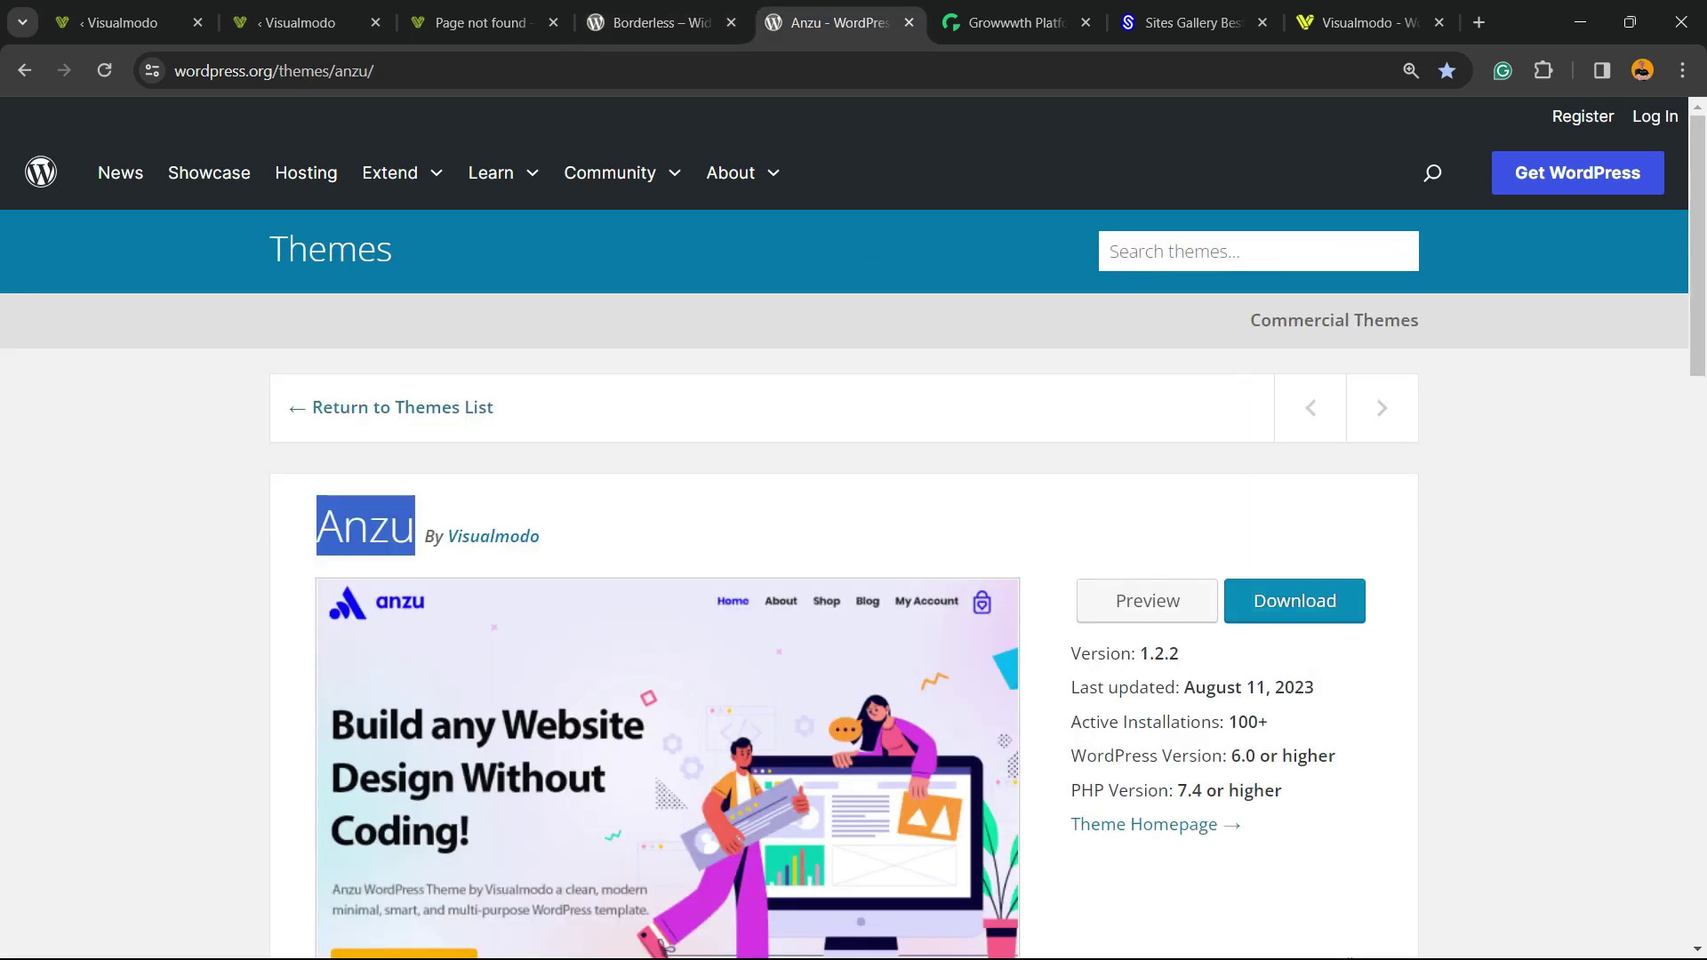
click(365, 527)
double_click(1171, 722)
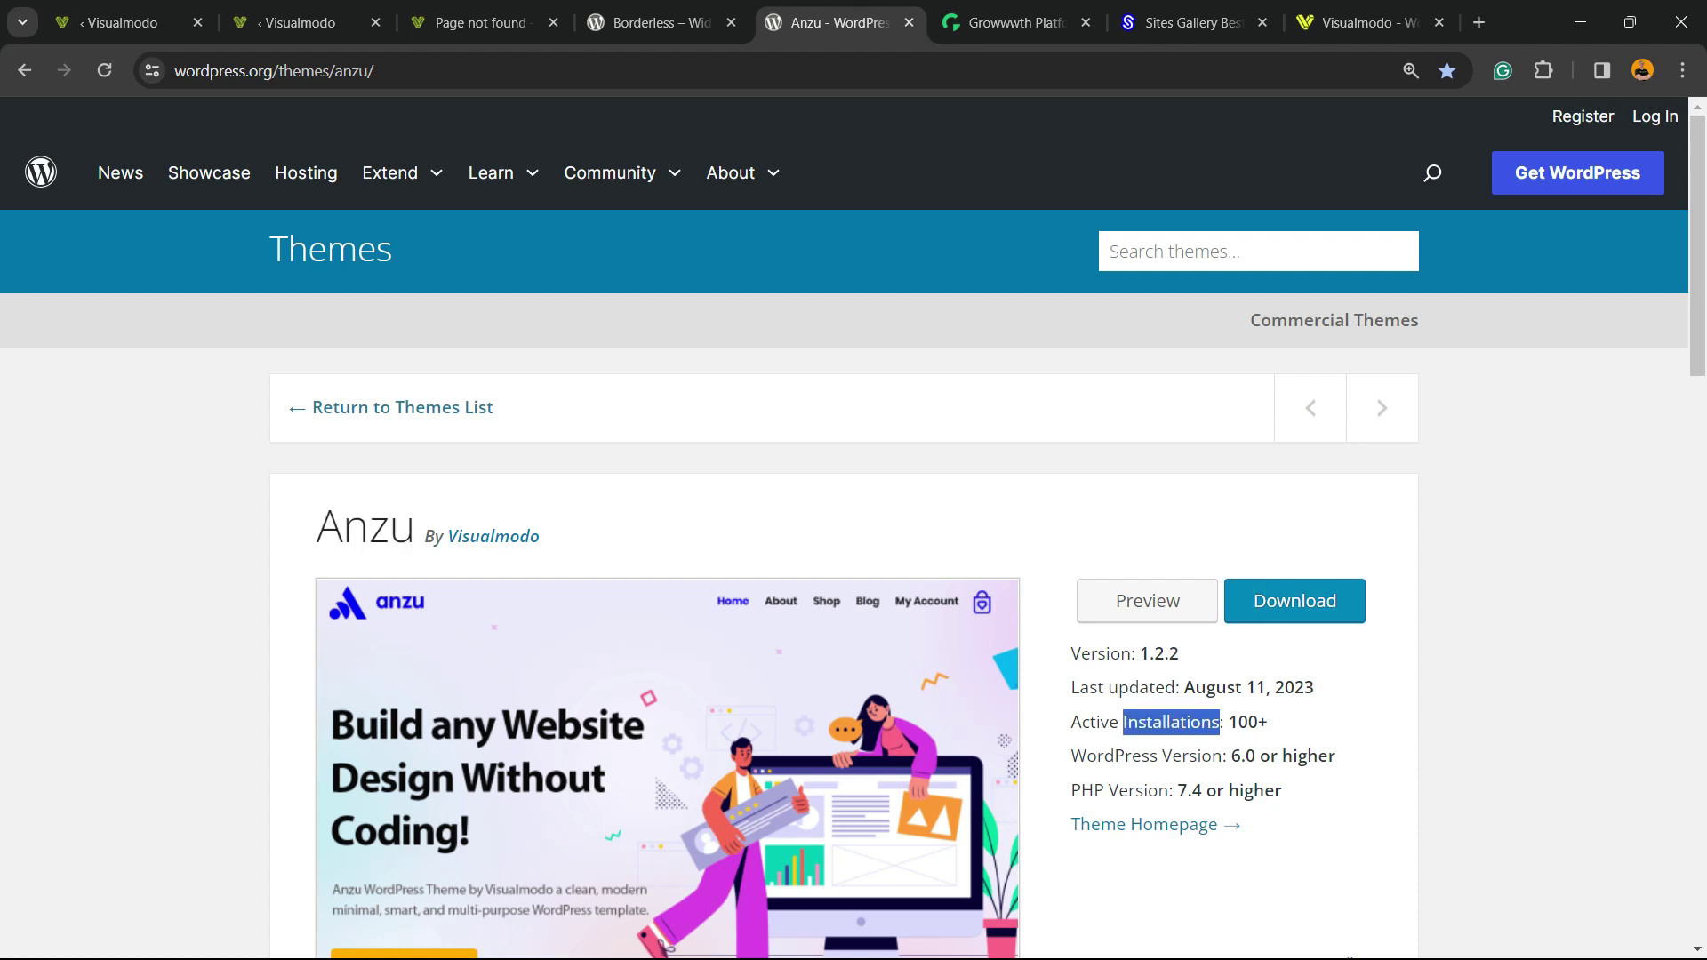
- Select Growwwth's hero headline, scroll its guest-post site cards, then switch to Sites Gallery
click(1016, 23)
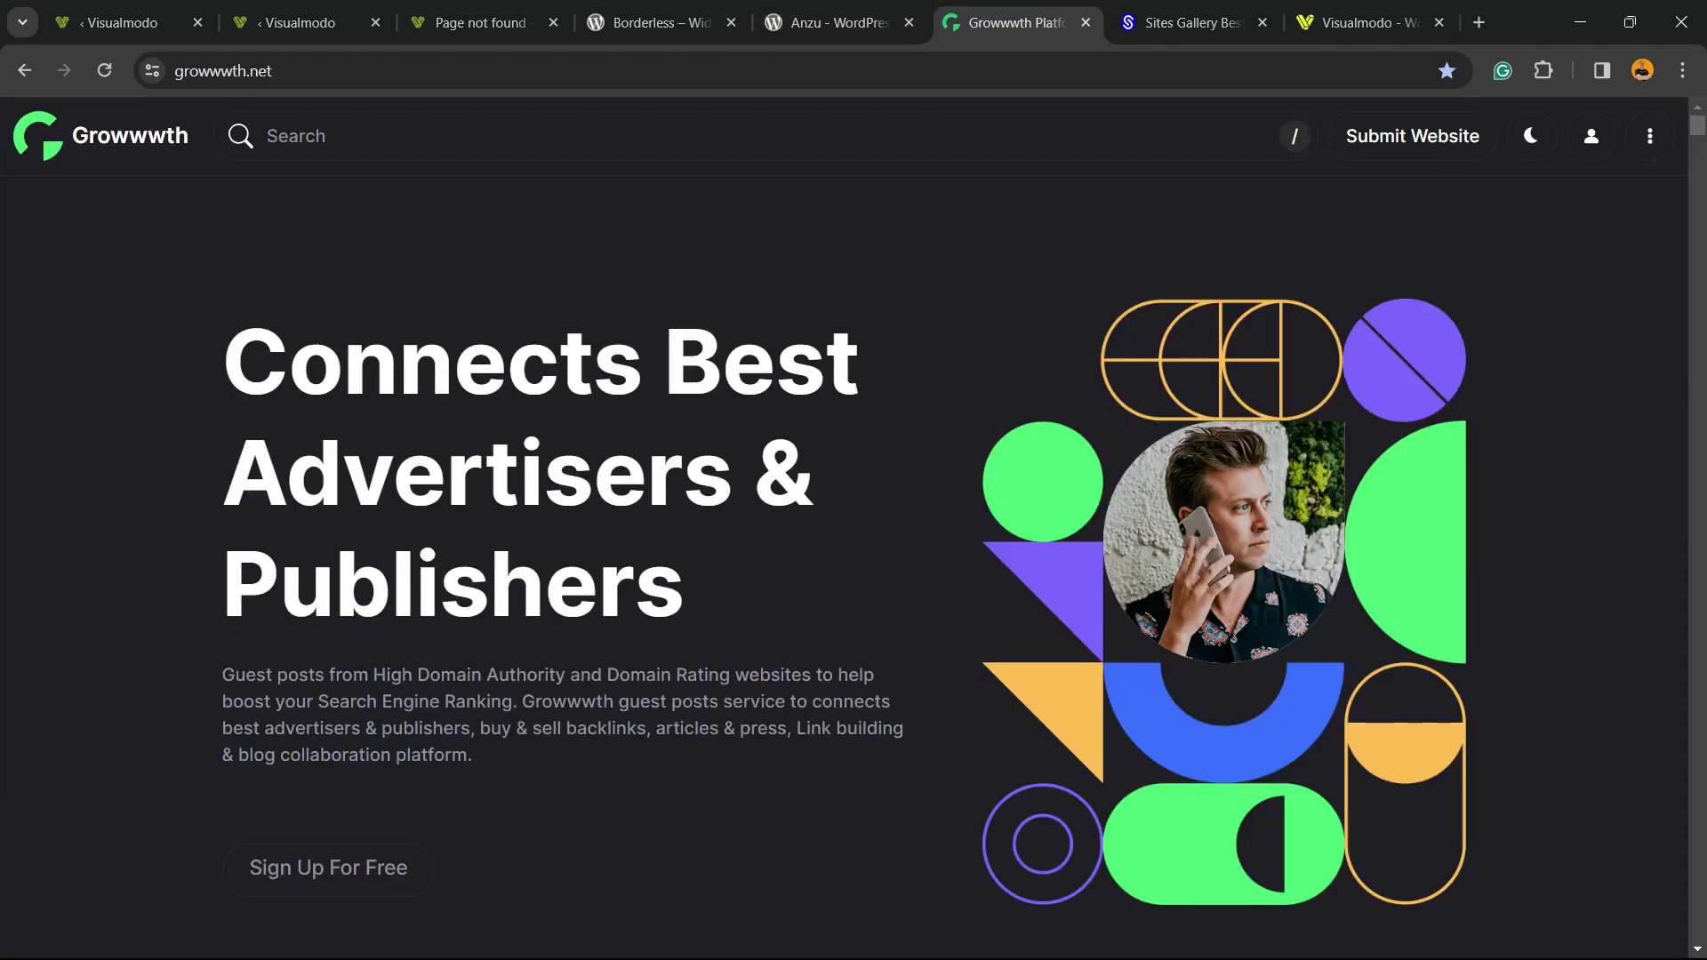
triple_click(471, 473)
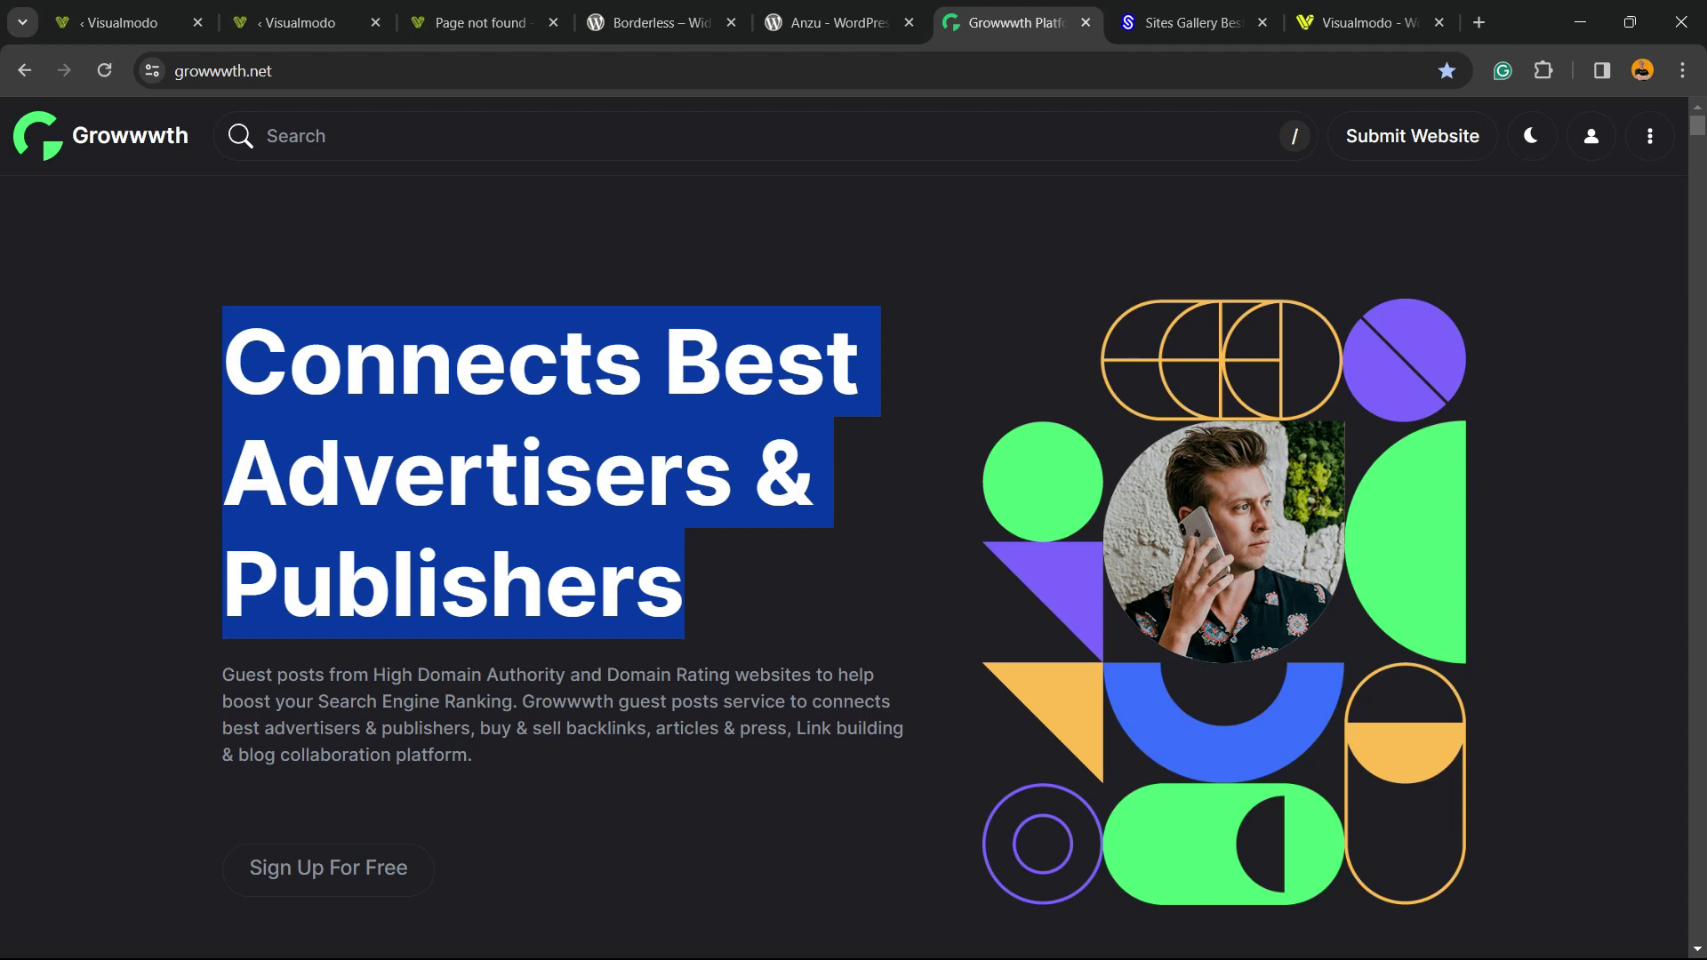
scroll(844, 569, down, 12)
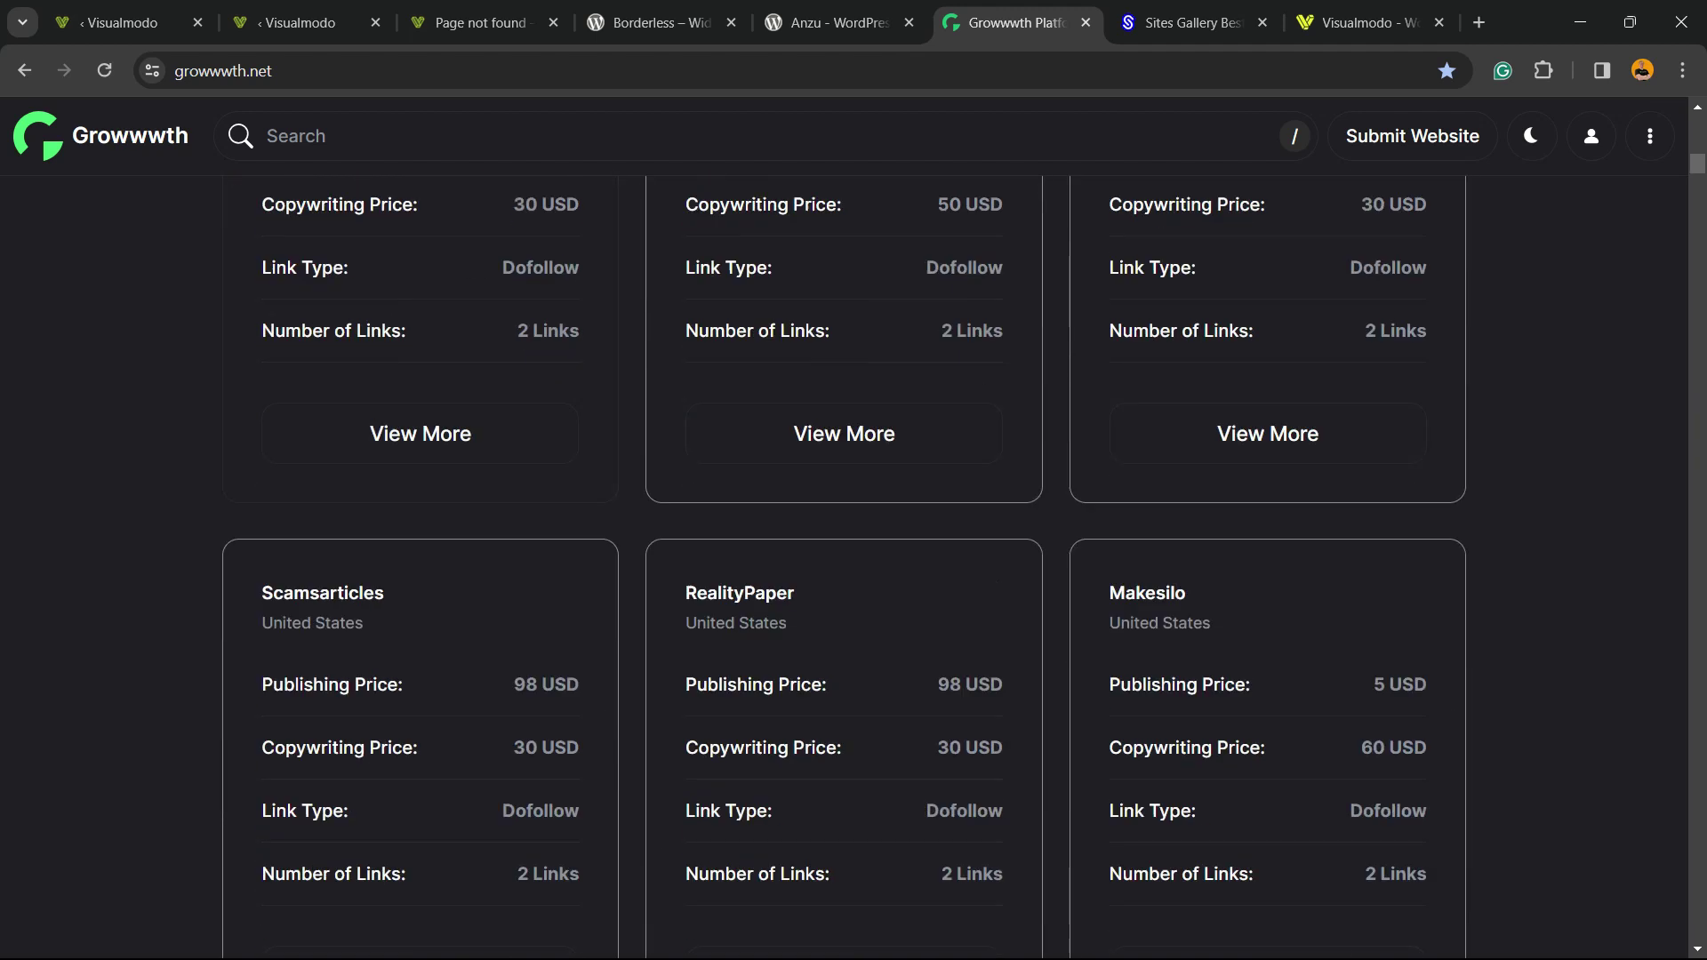
scroll(421, 408, down, 15)
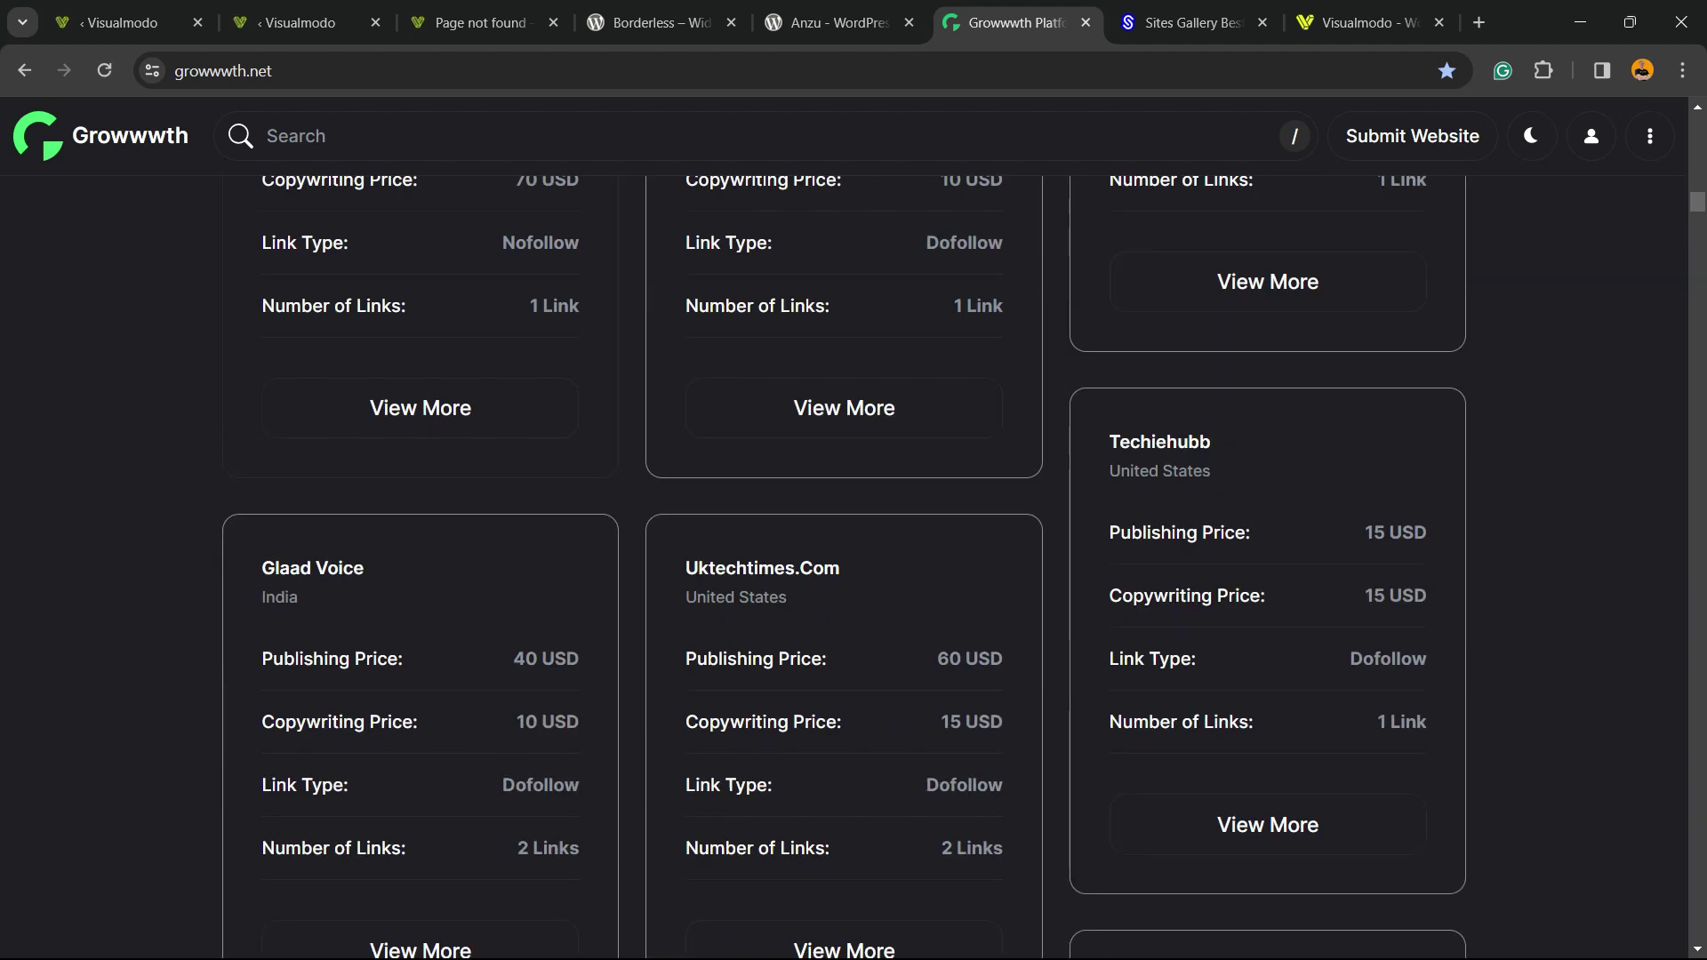
click(1182, 22)
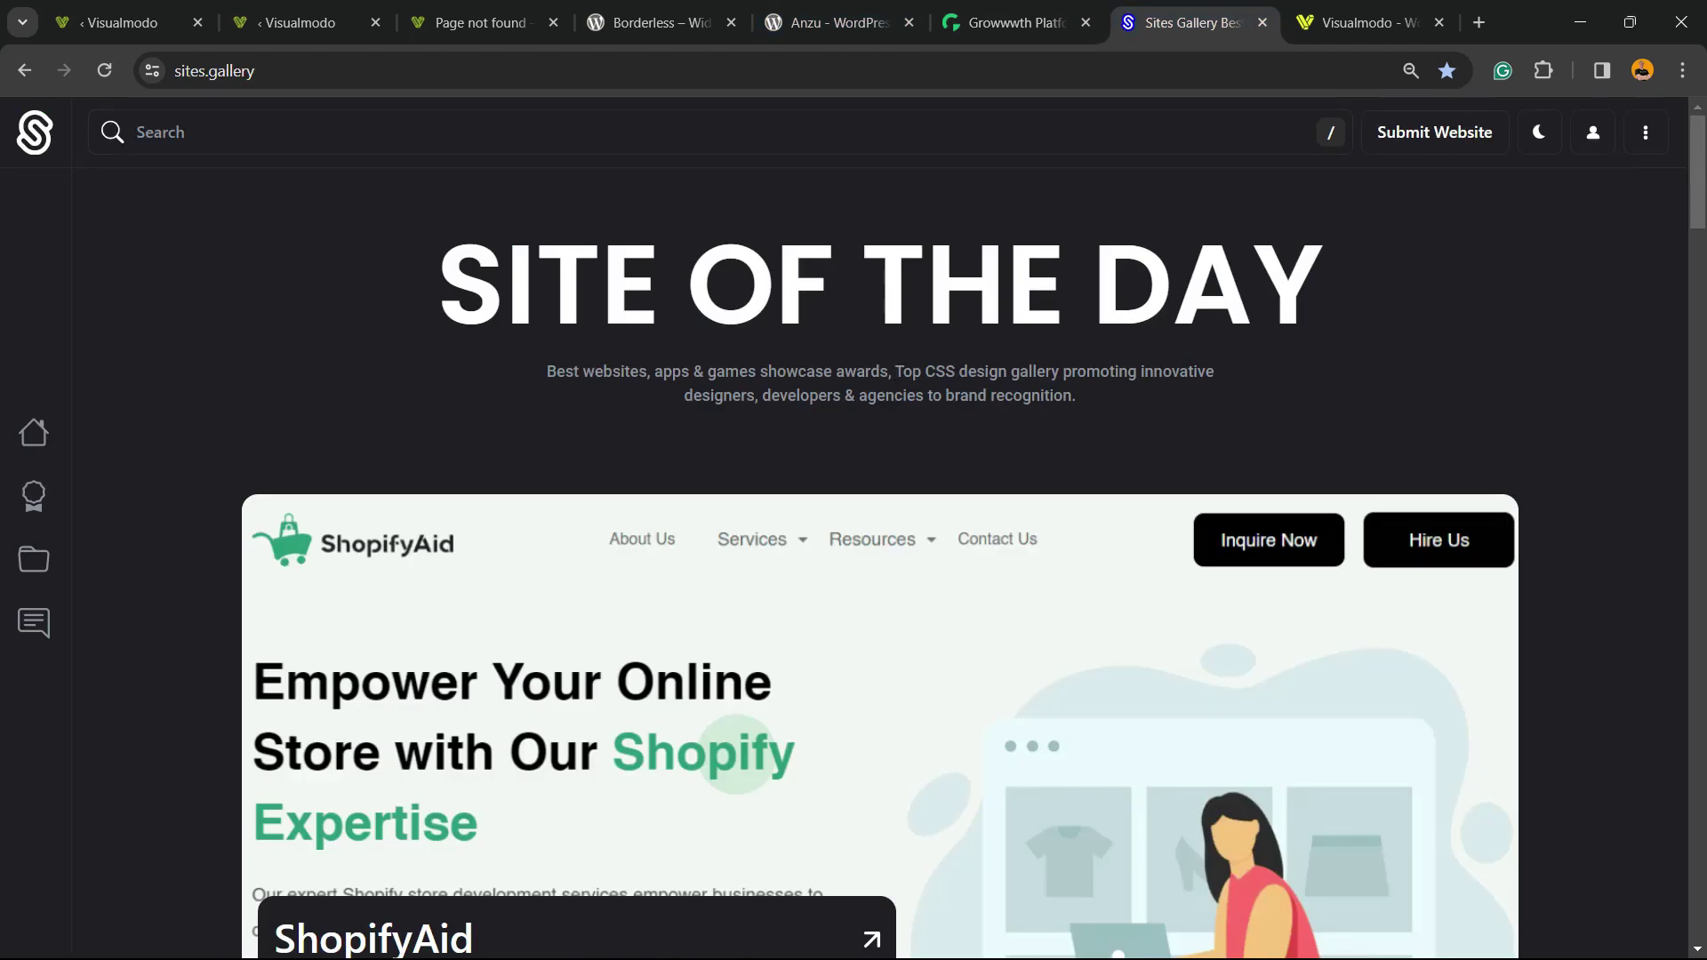
- Browse the Sites Gallery's featured websites down to the footer, then switch to the Visualmodo tab
scroll(880, 561, down, 15)
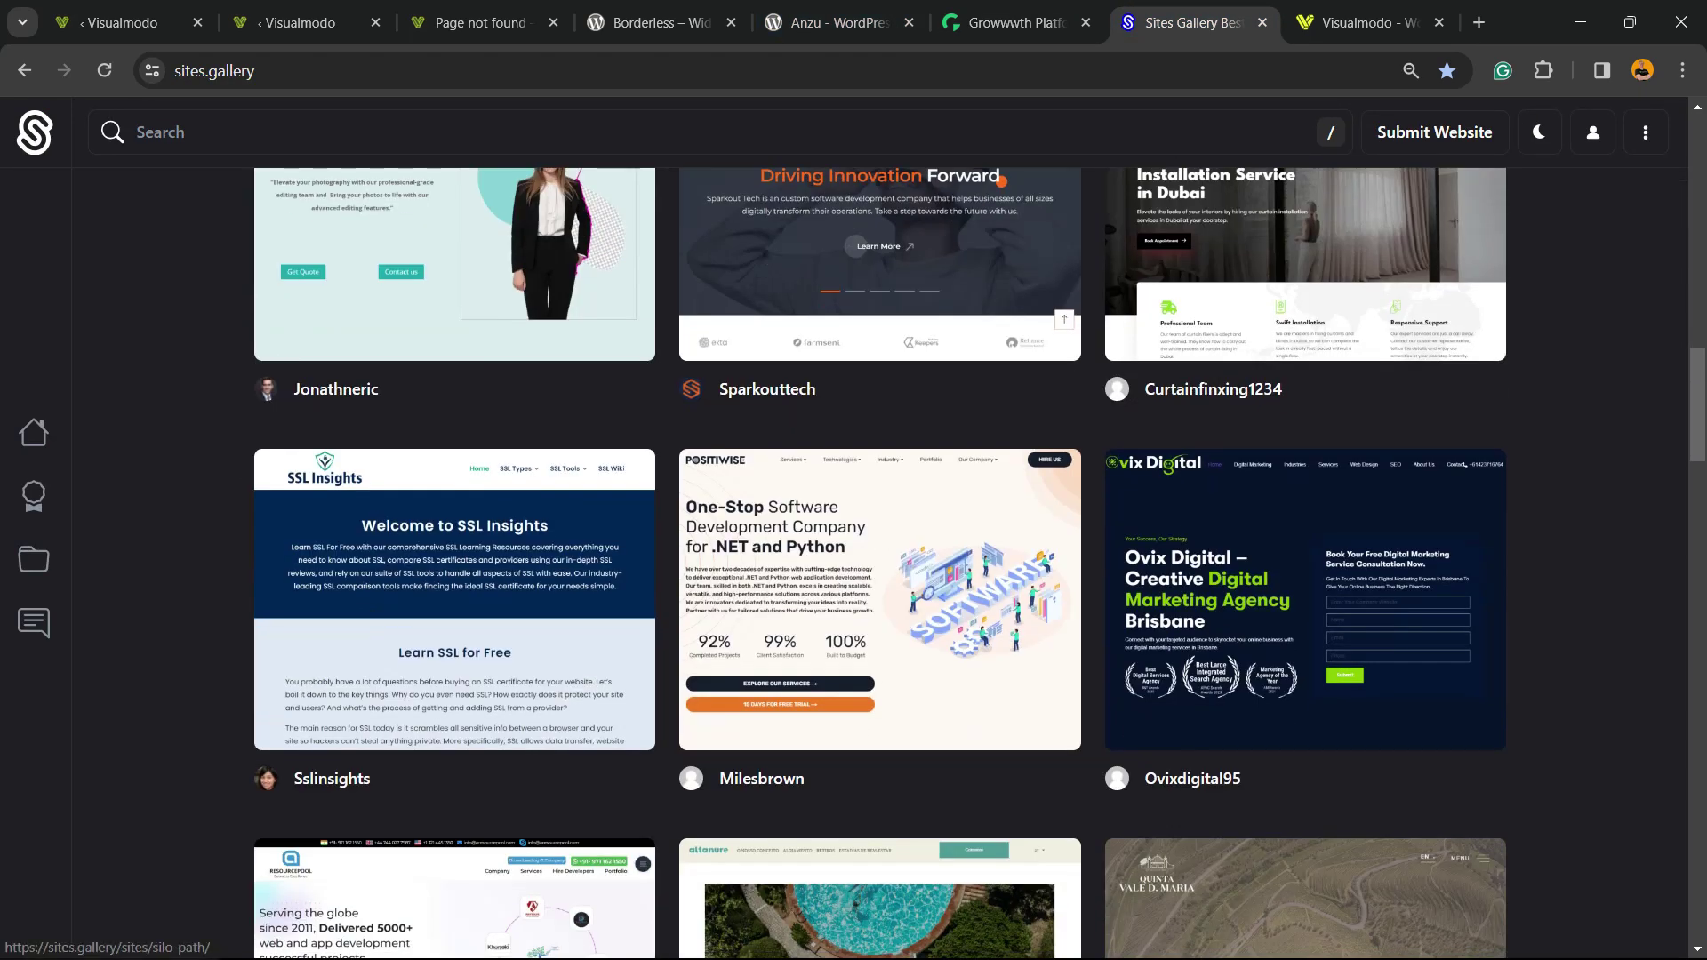
scroll(880, 560, down, 20)
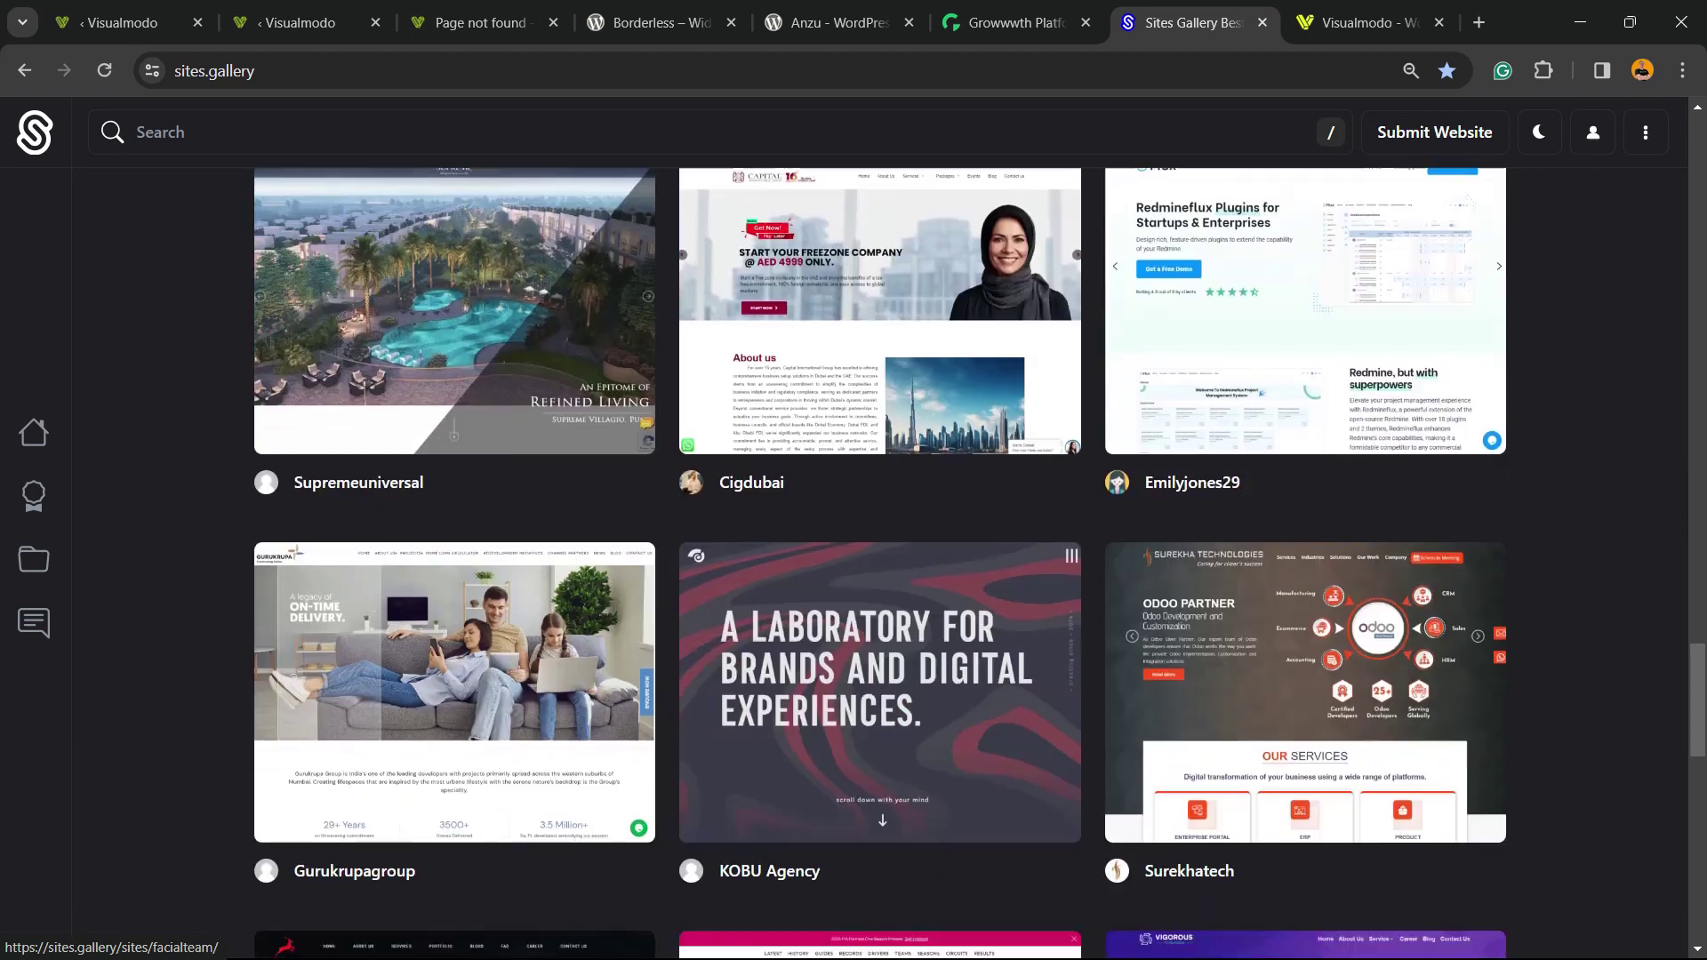
scroll(881, 560, down, 15)
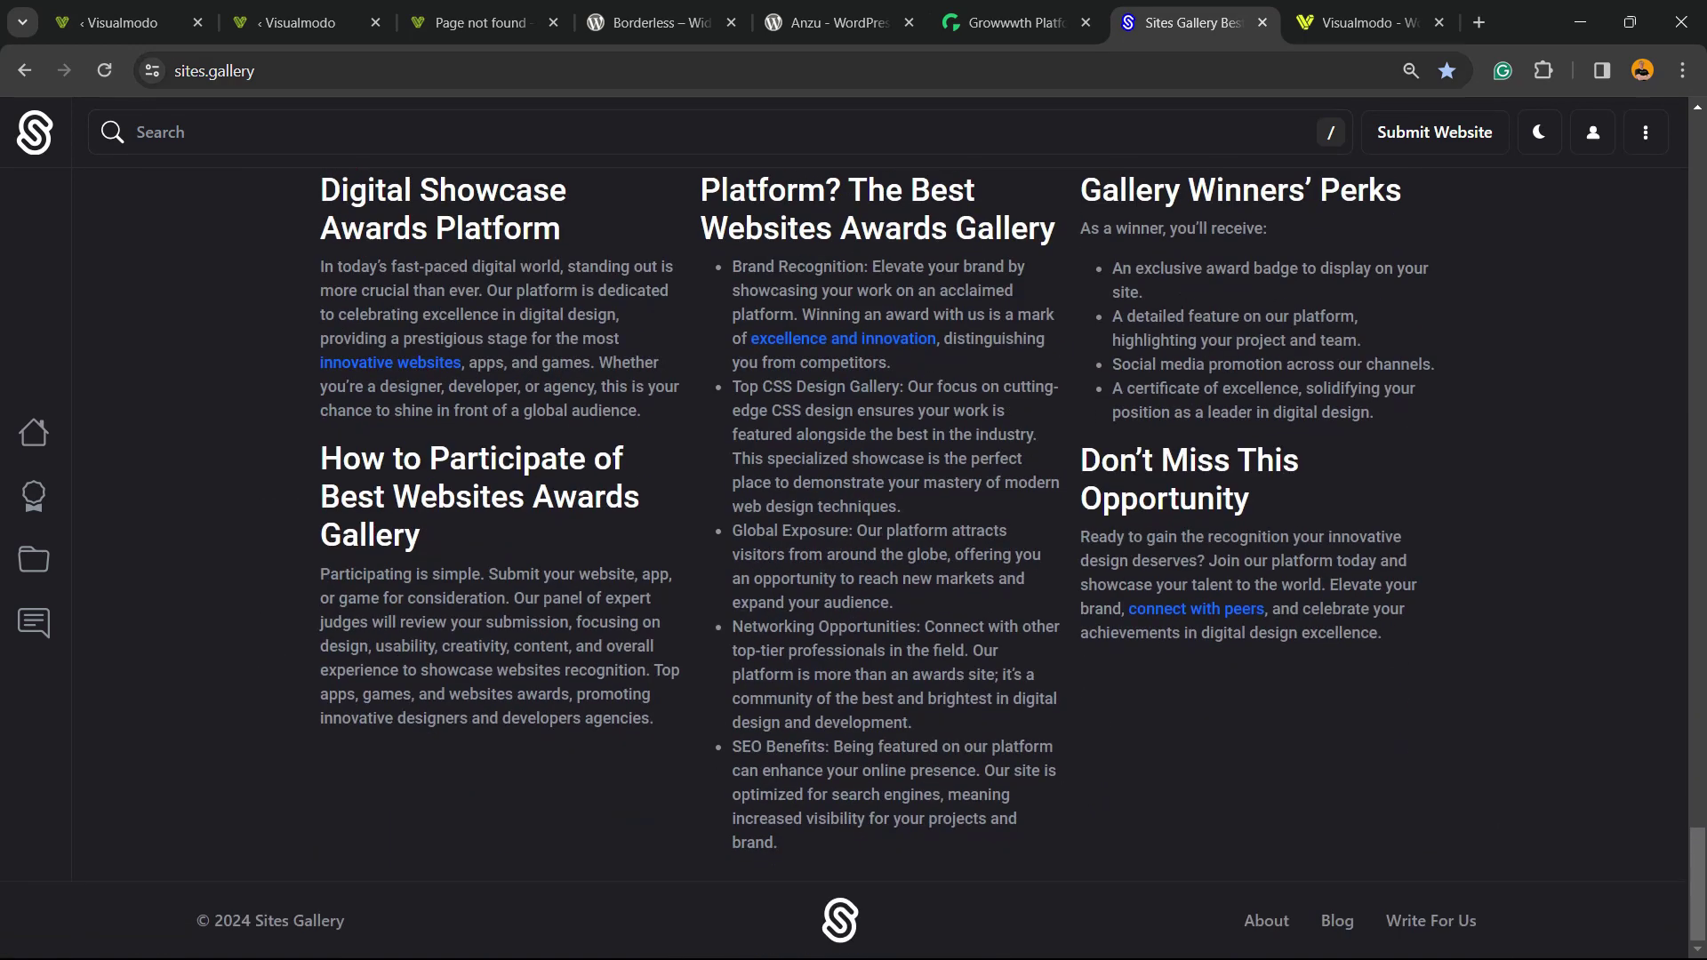
key(ctrl+Tab)
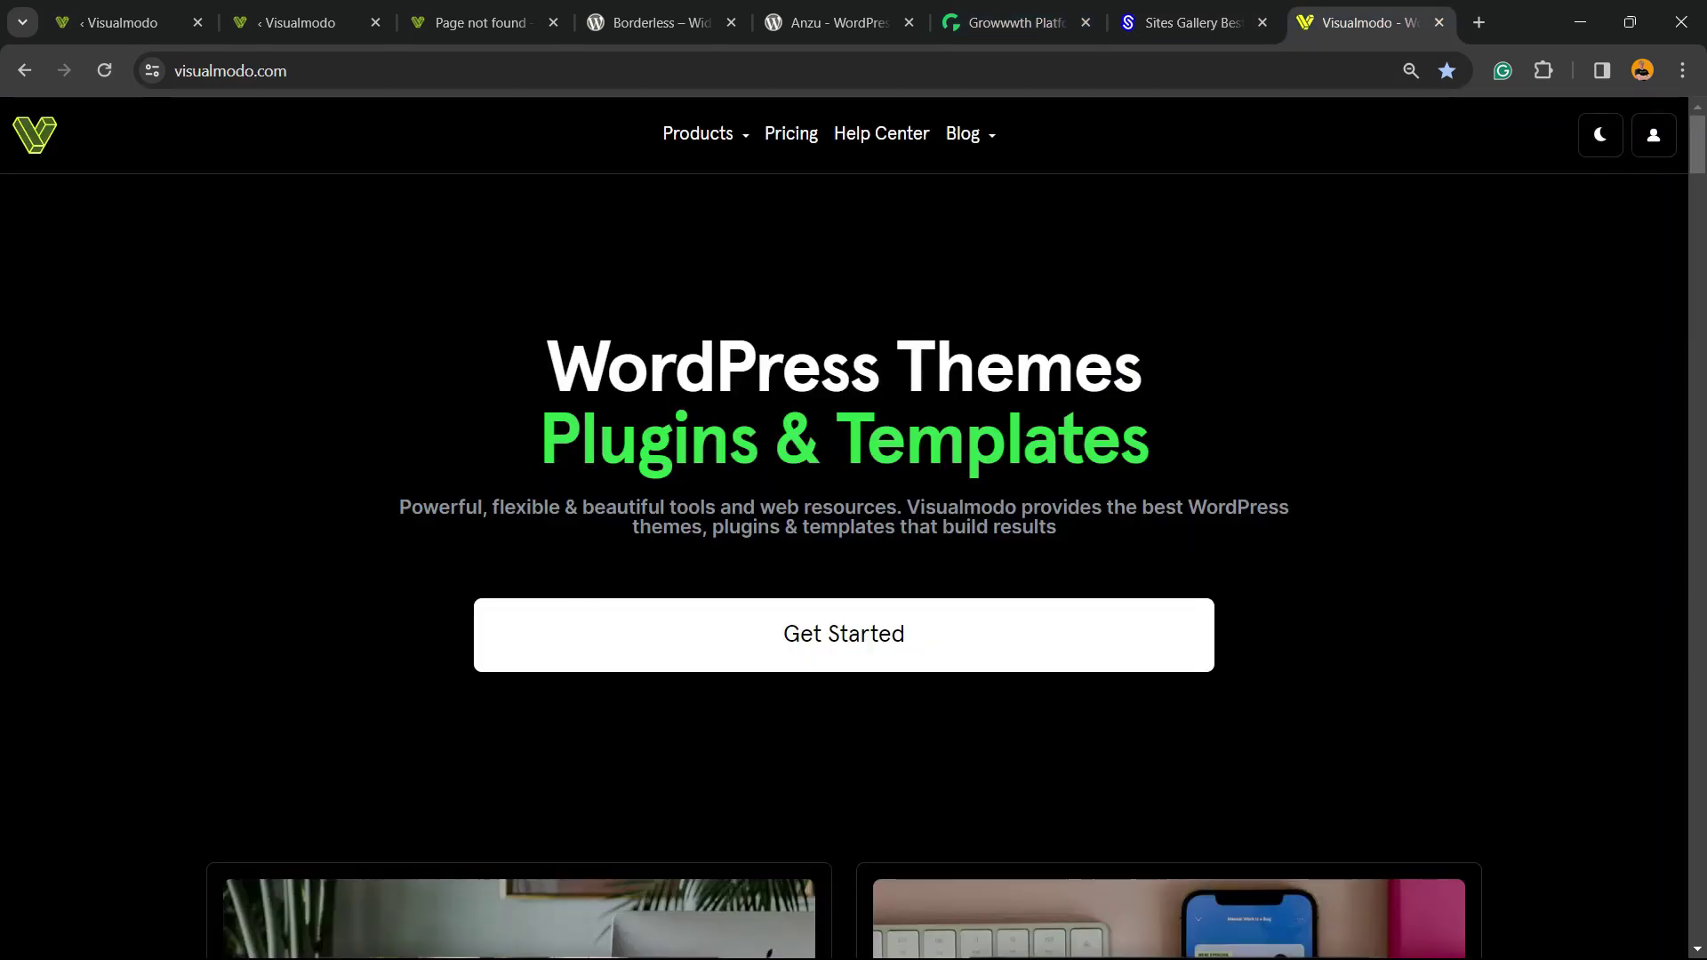
- Skim the Visualmodo homepage and go to Products > Templates Library
scroll(853, 569, down, 2)
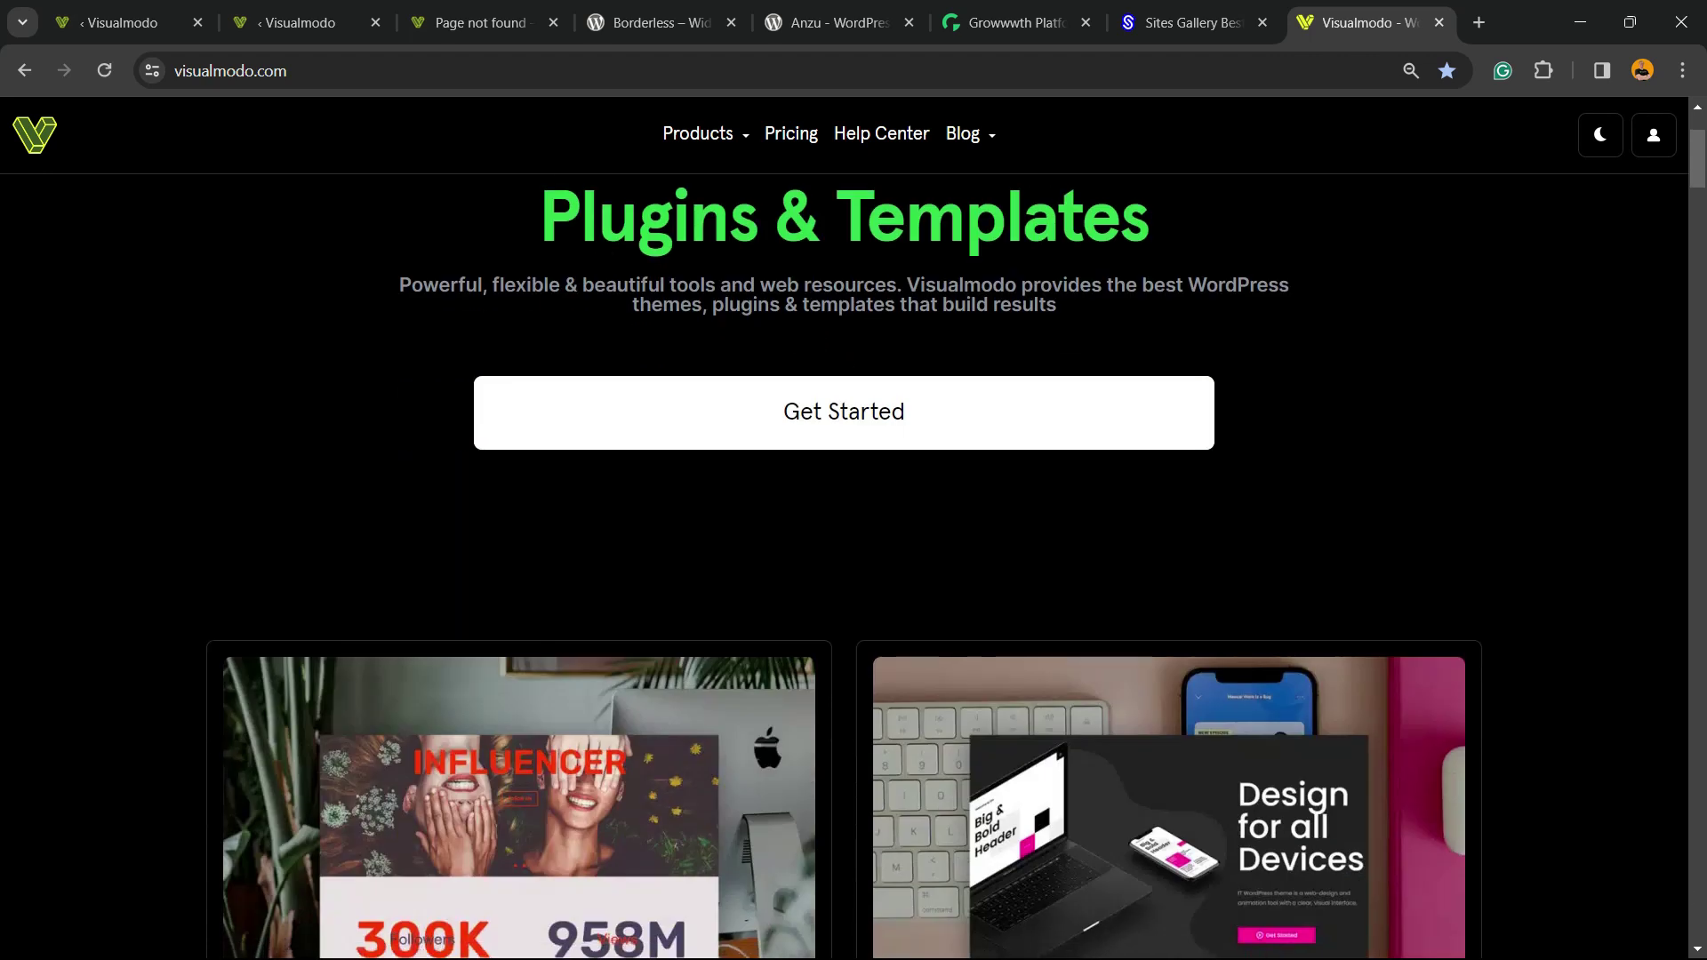
scroll(854, 570, down, 15)
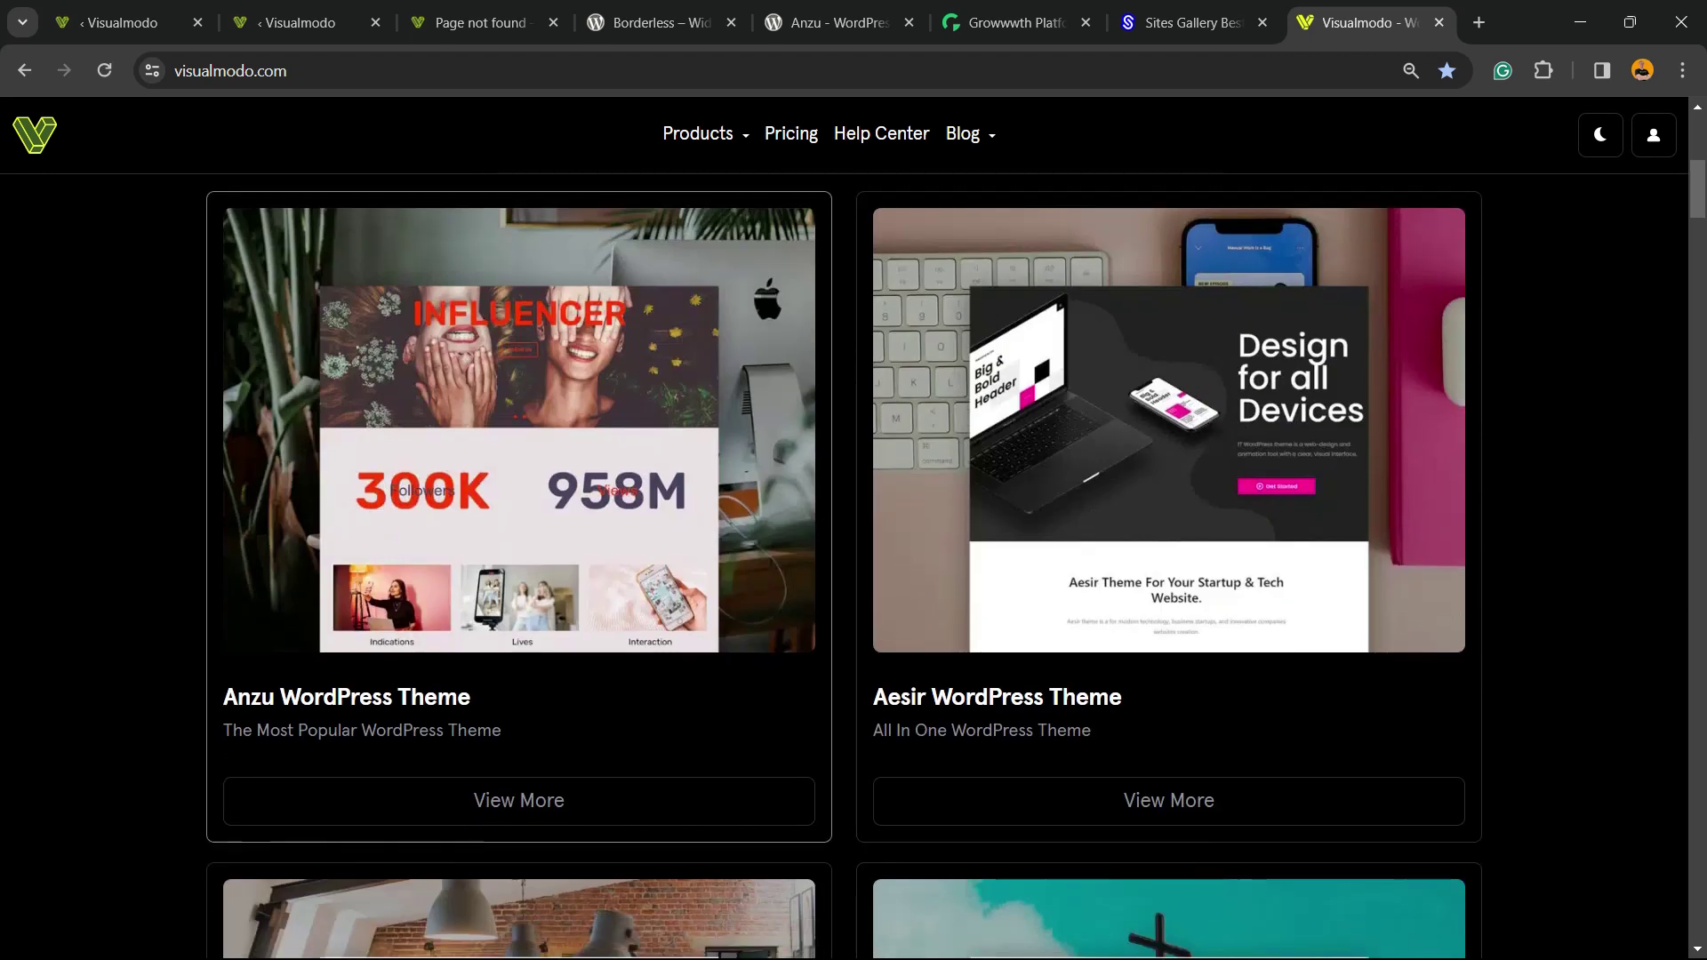
scroll(854, 569, down, 20)
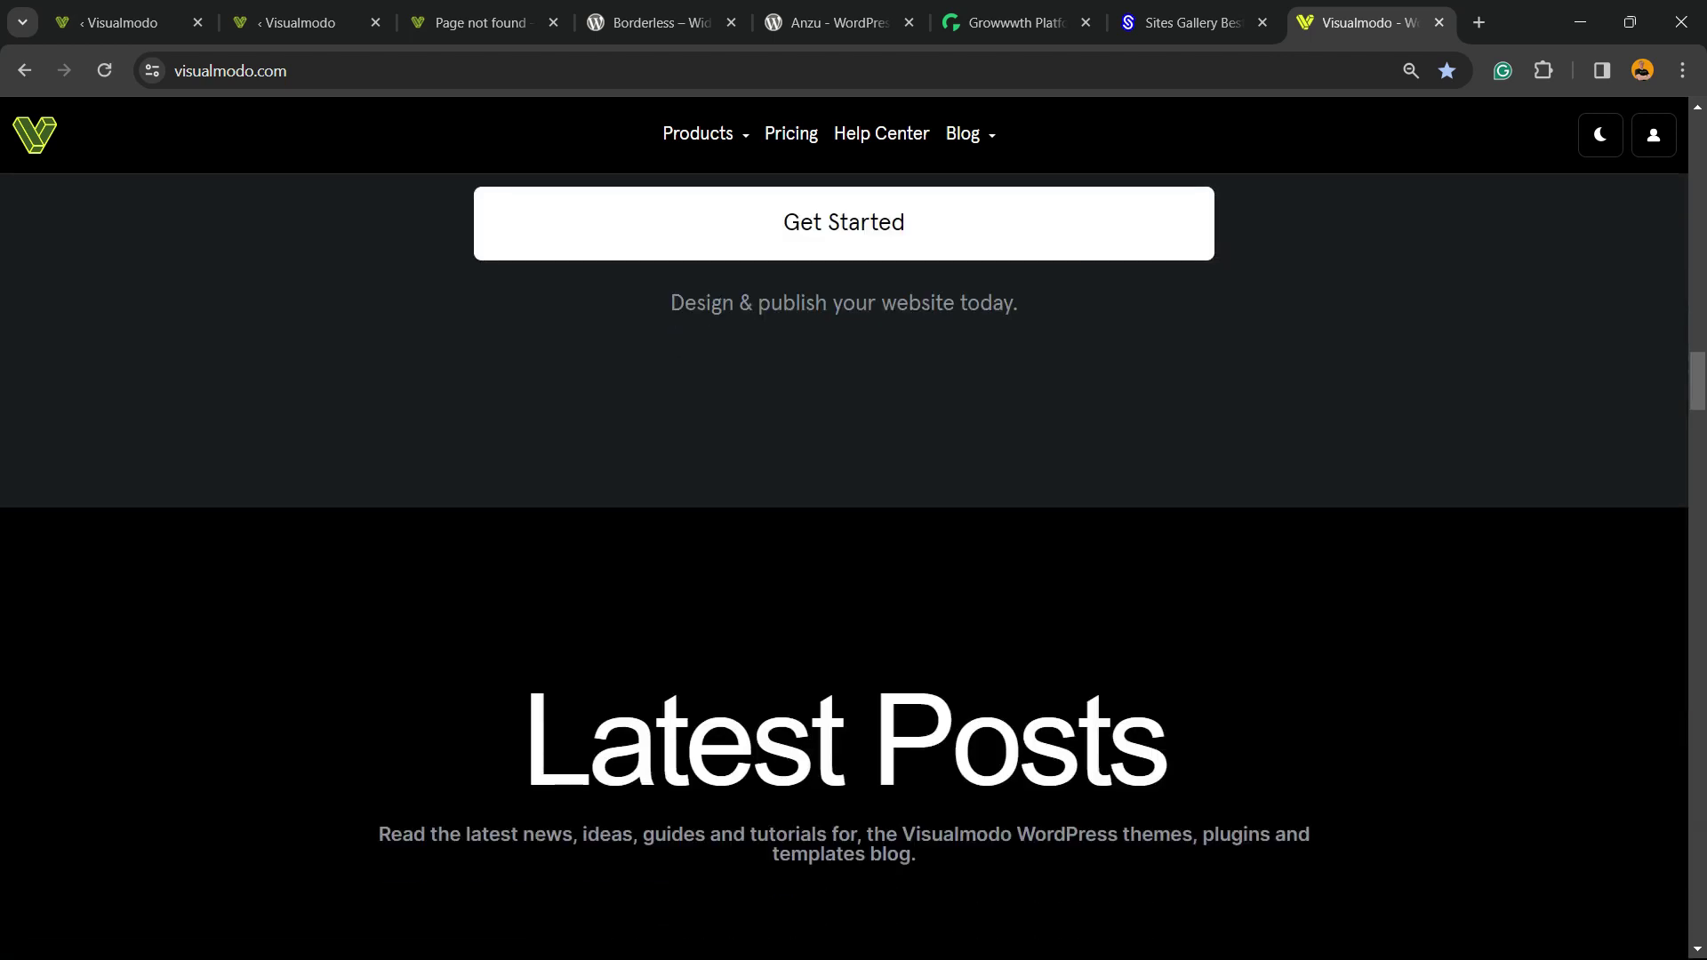
mouse_move(698, 133)
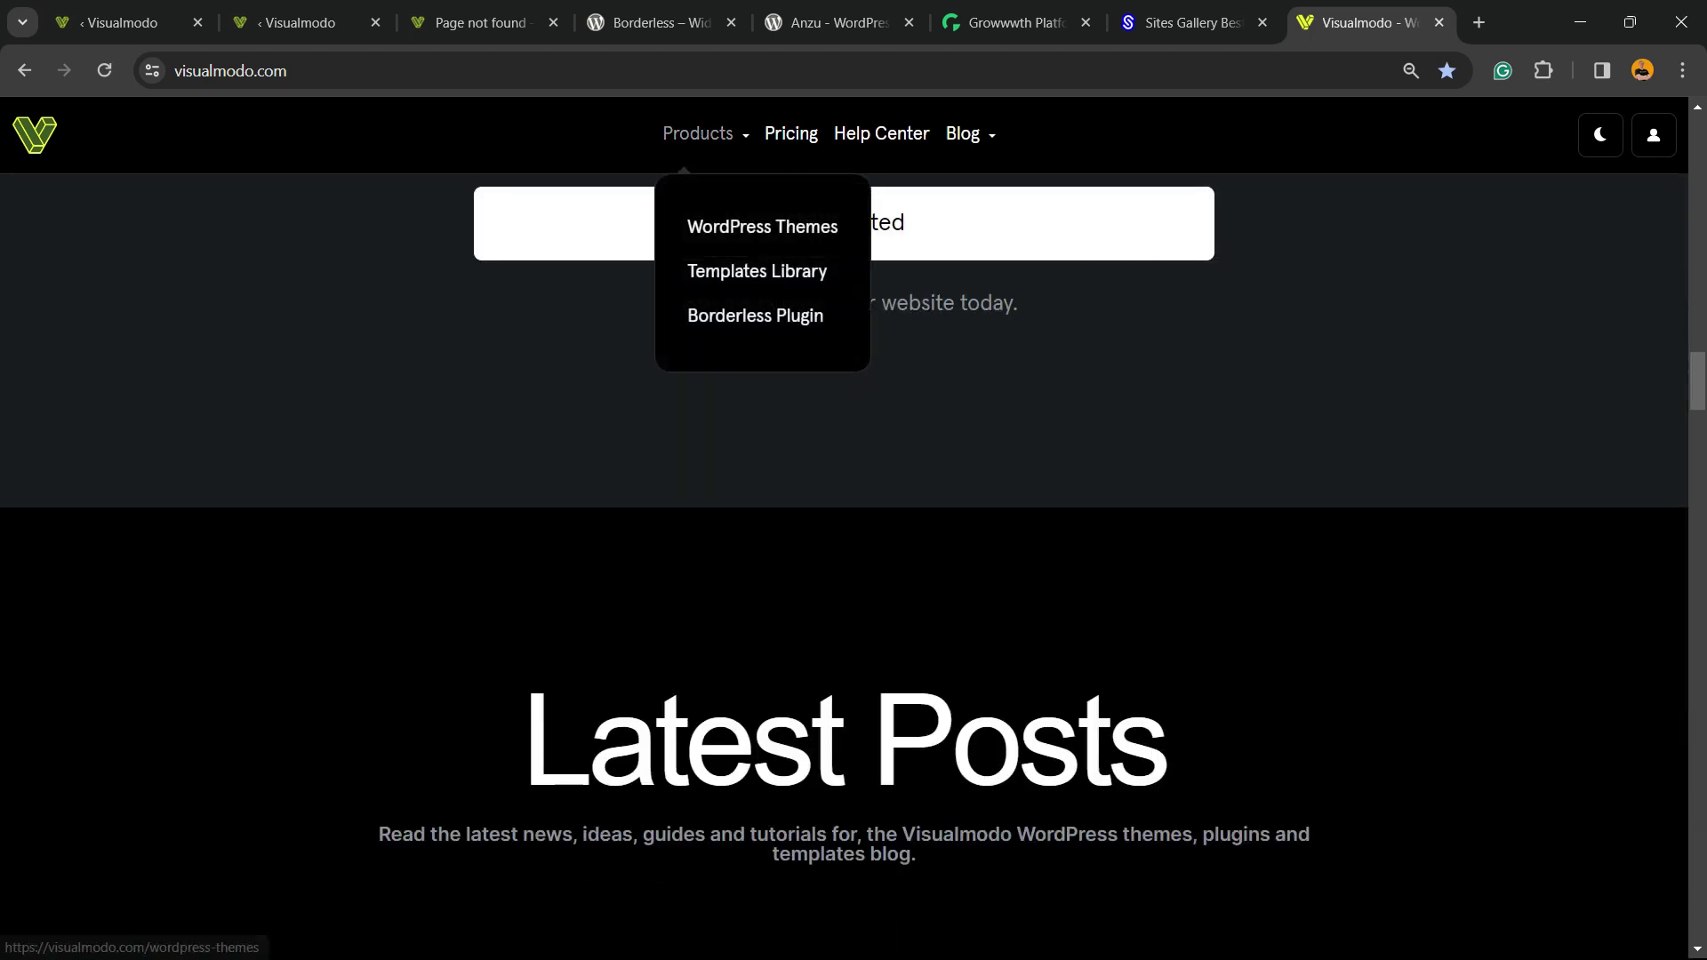
click(756, 271)
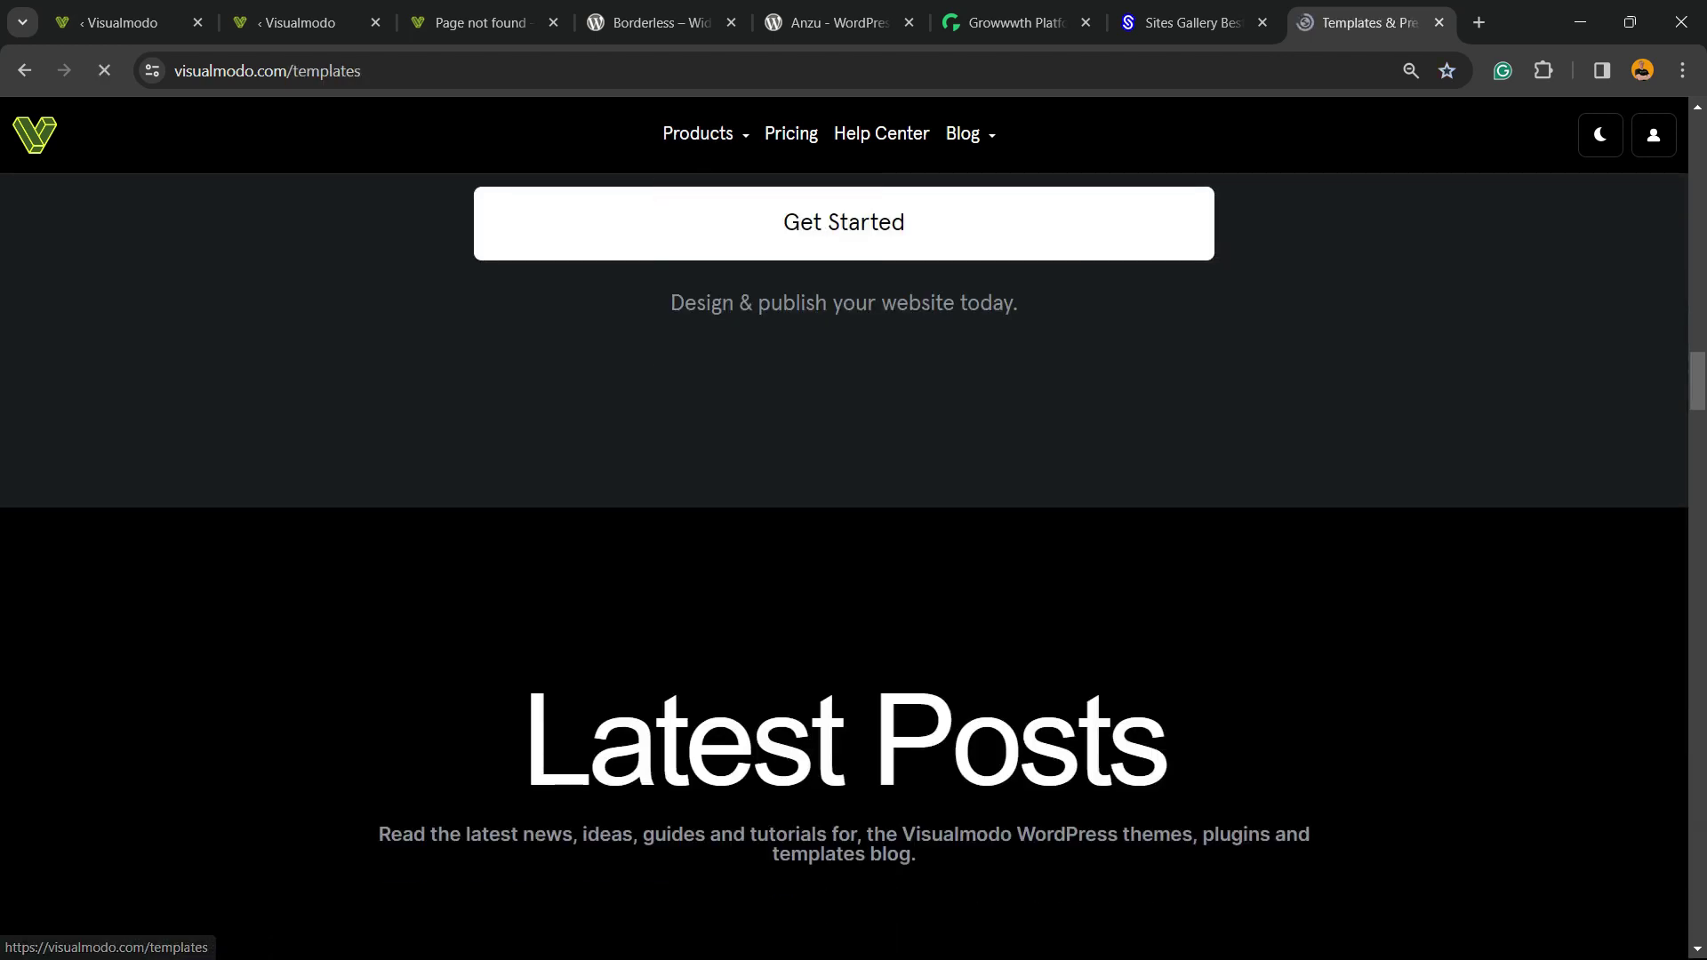
- Scroll through the template previews down to the Franchise, Bistro and Politic designs
scroll(853, 569, down, 5)
scroll(462, 400, down, 10)
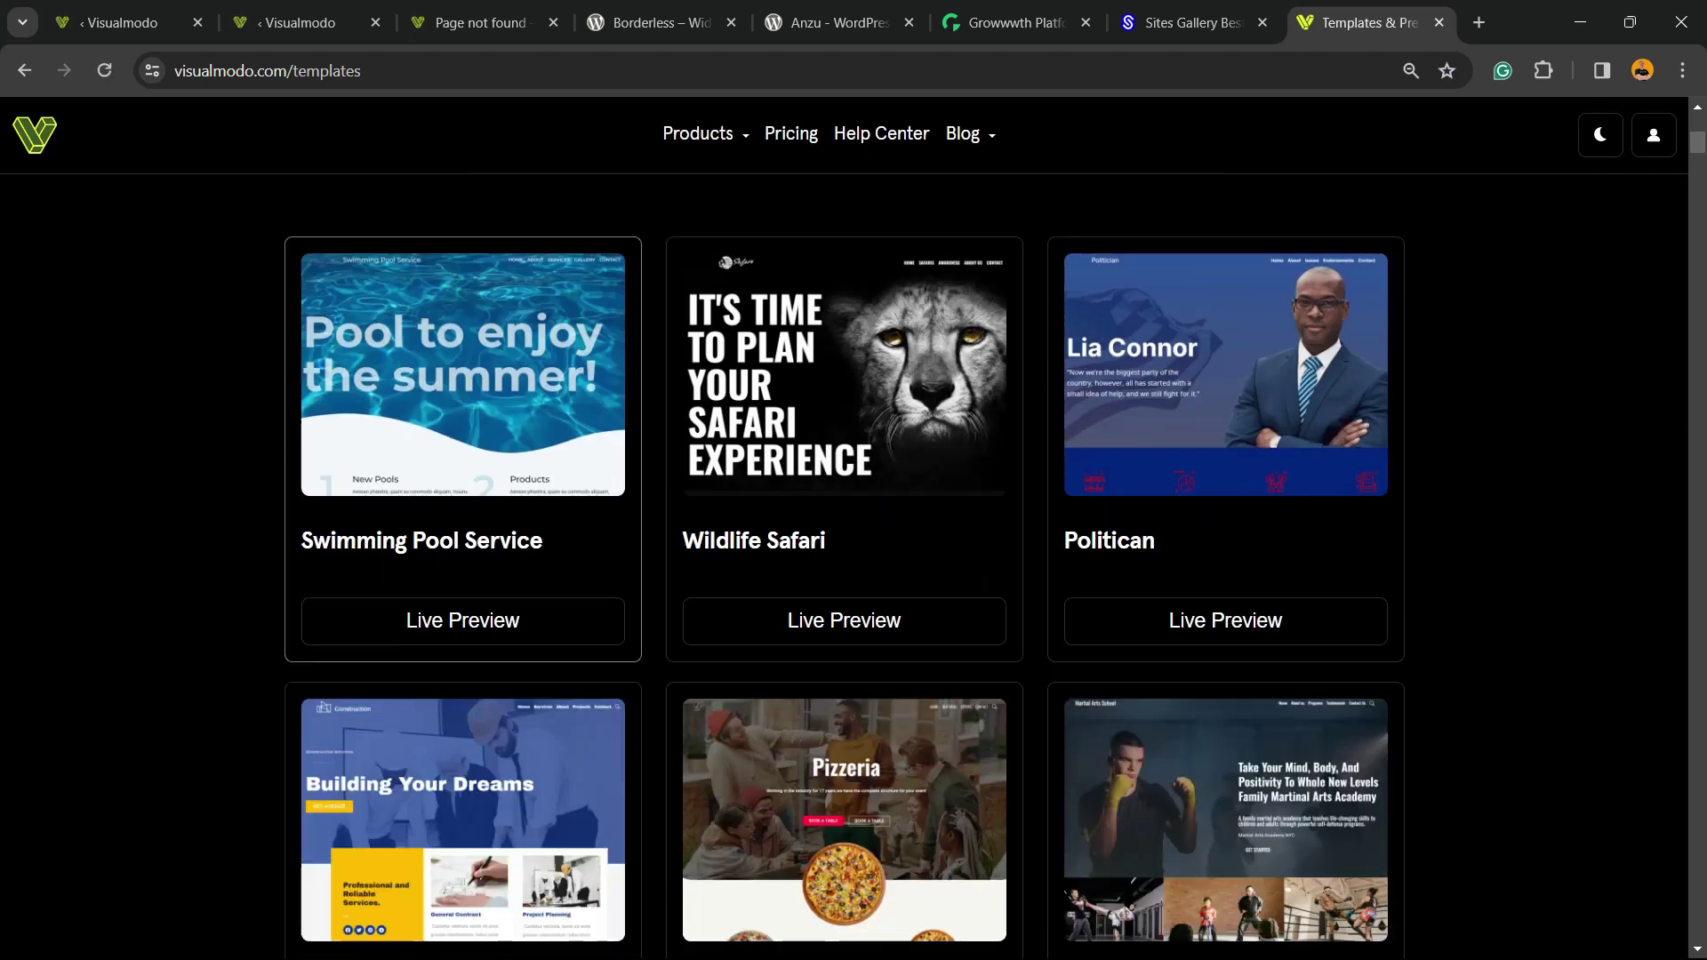
scroll(462, 356, down, 20)
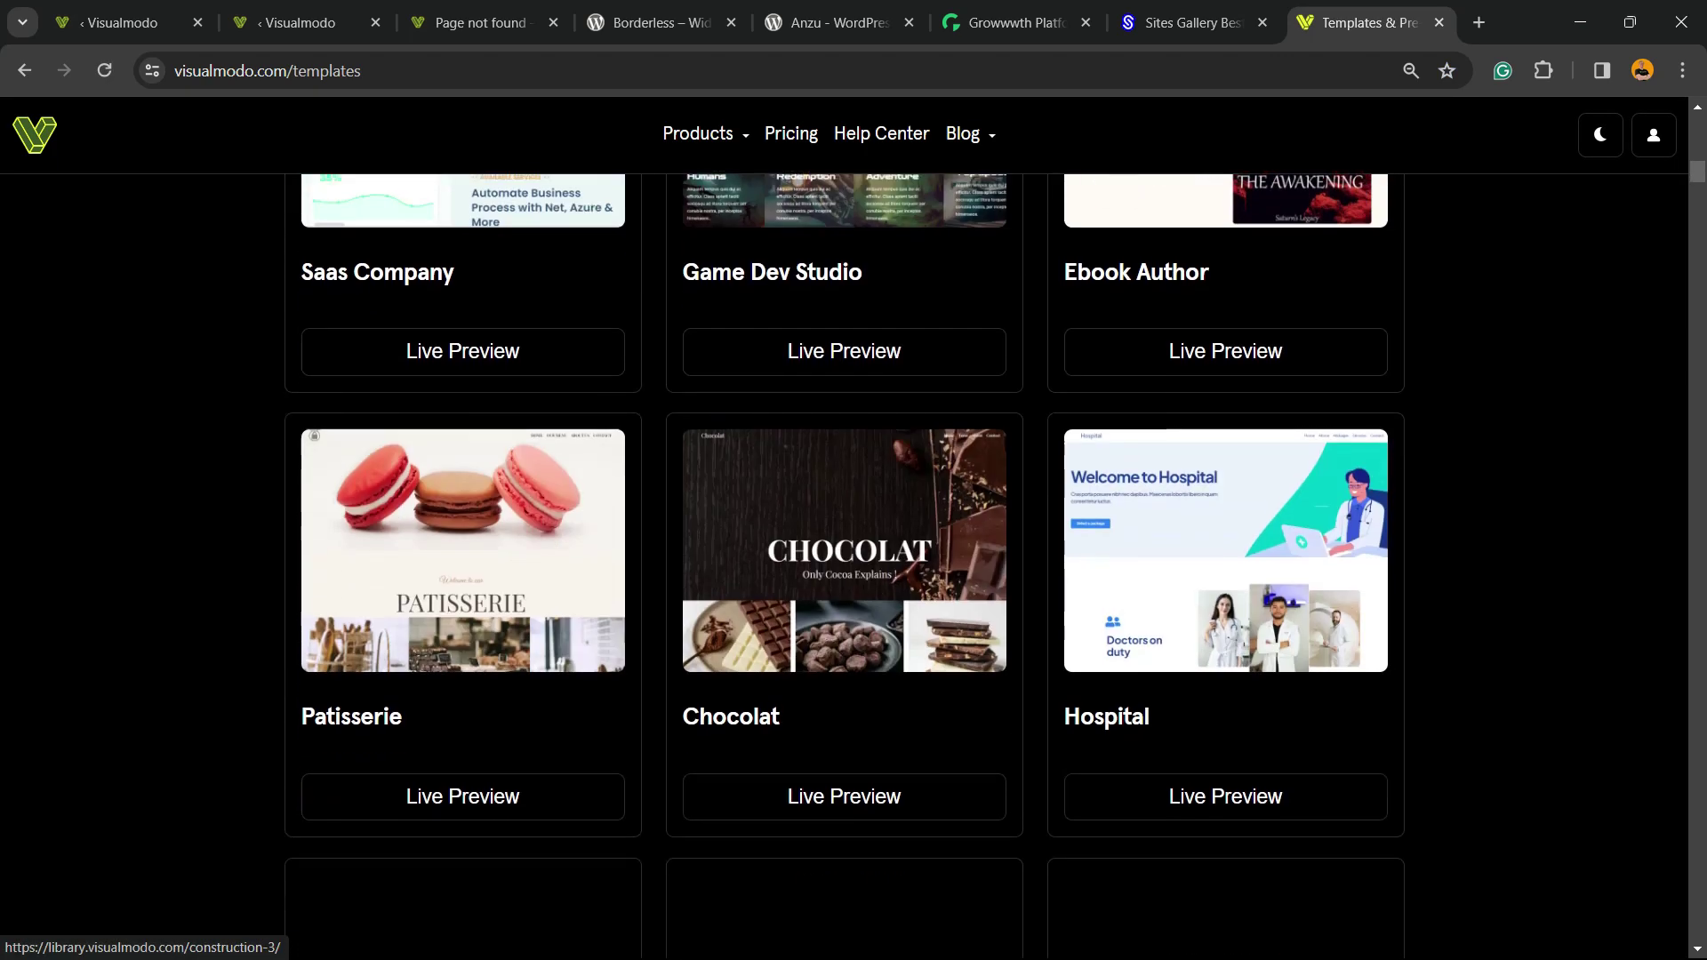
scroll(463, 356, down, 20)
scroll(463, 355, down, 12)
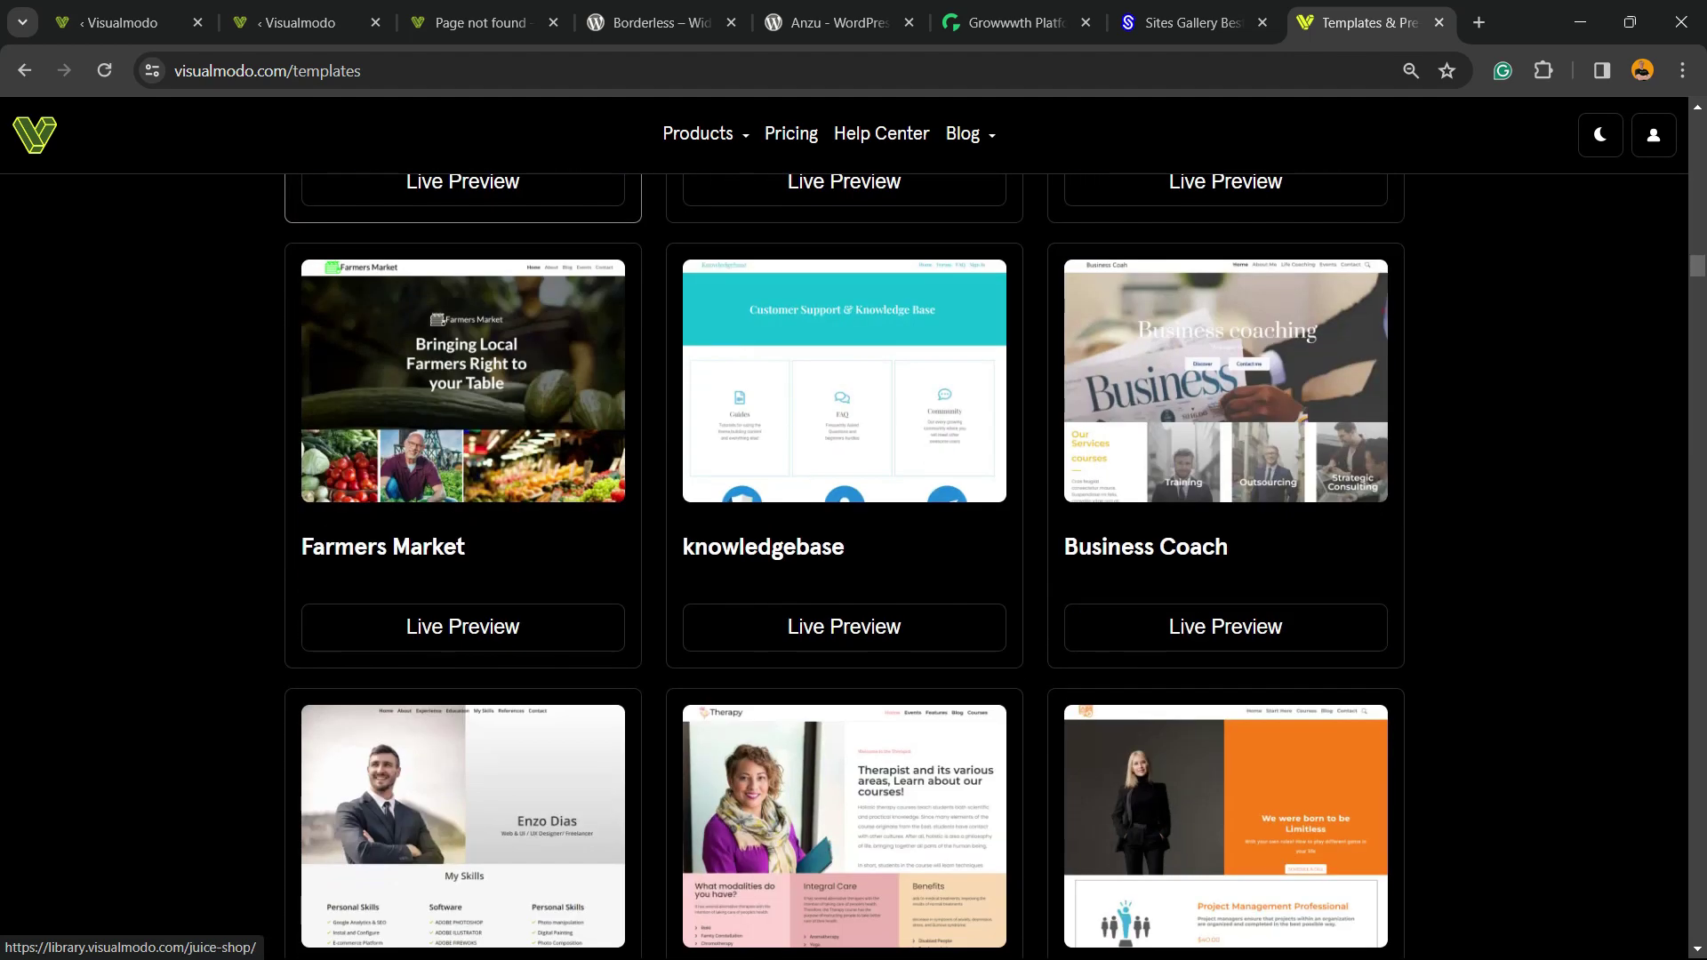
scroll(462, 355, down, 17)
scroll(462, 356, down, 16)
scroll(462, 356, down, 17)
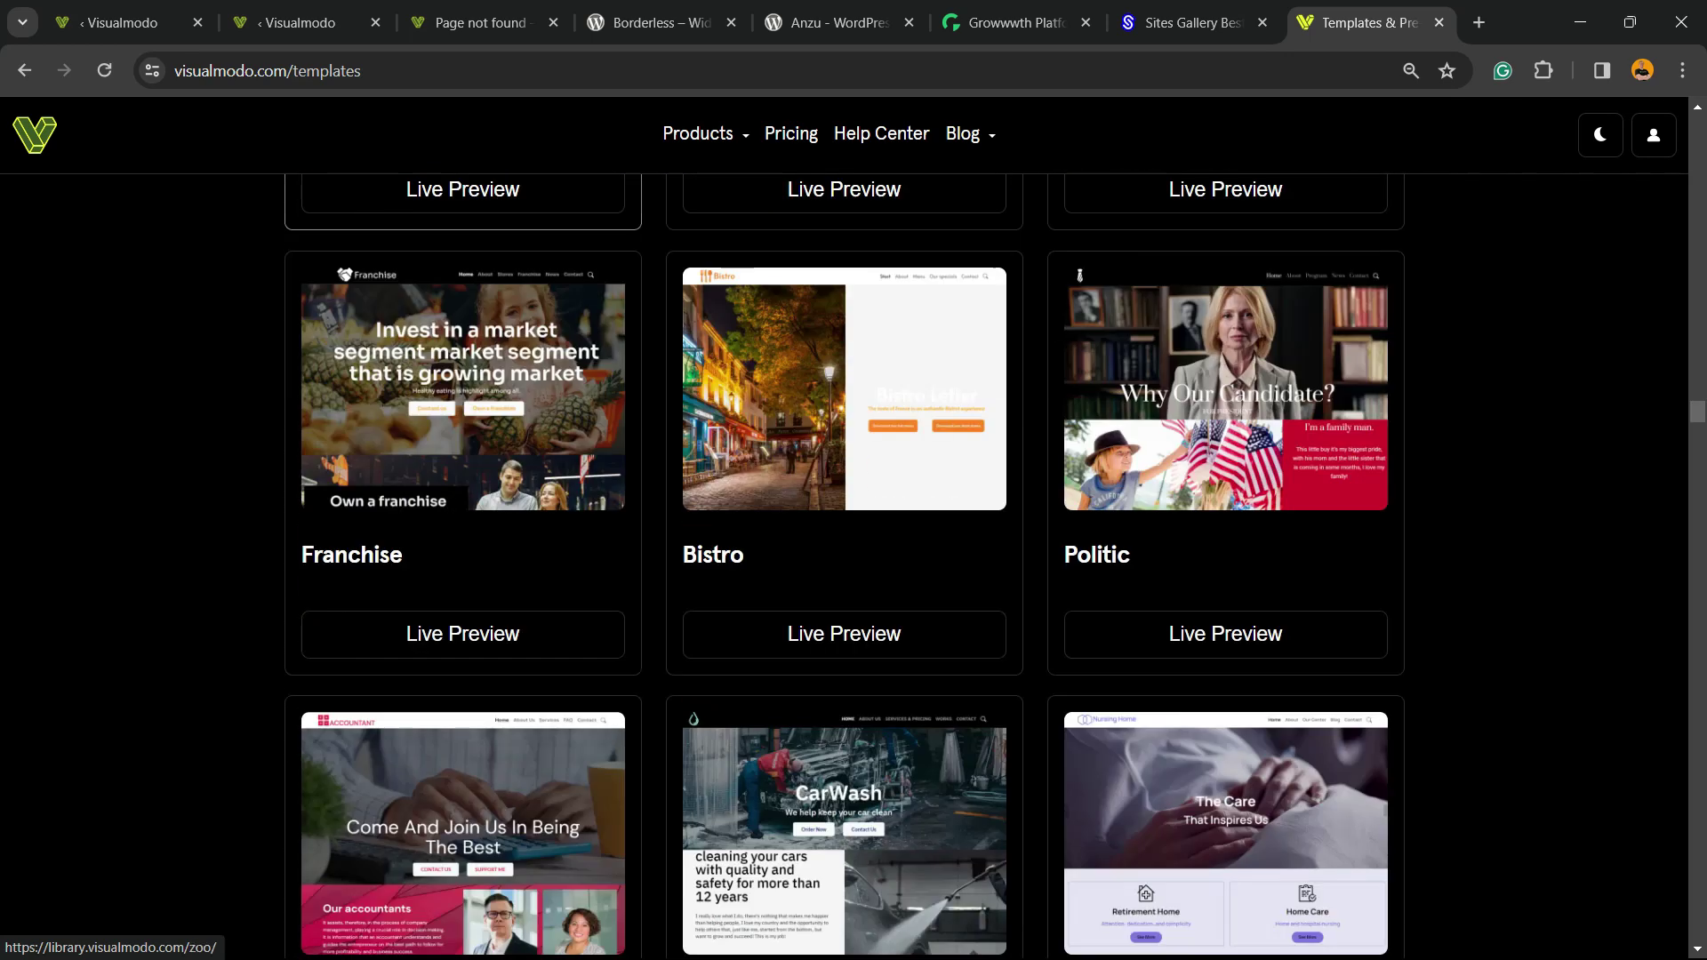